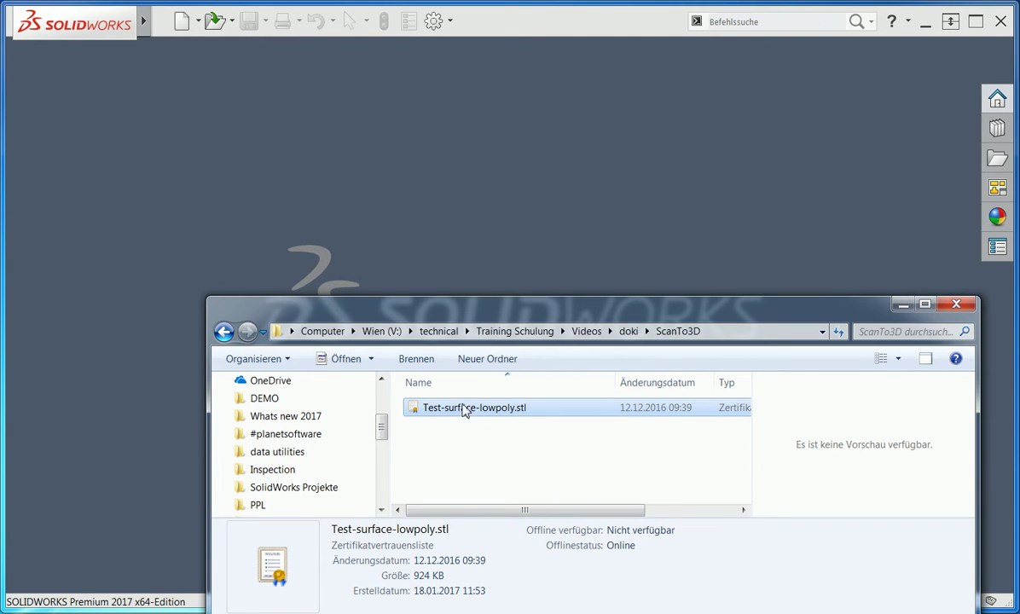
# Import the scanned fairing Test-surface-lowpoly.stl as a new part, Teil13.
pyautogui.moveTo(444, 175); pyautogui.dragTo(445, 174)
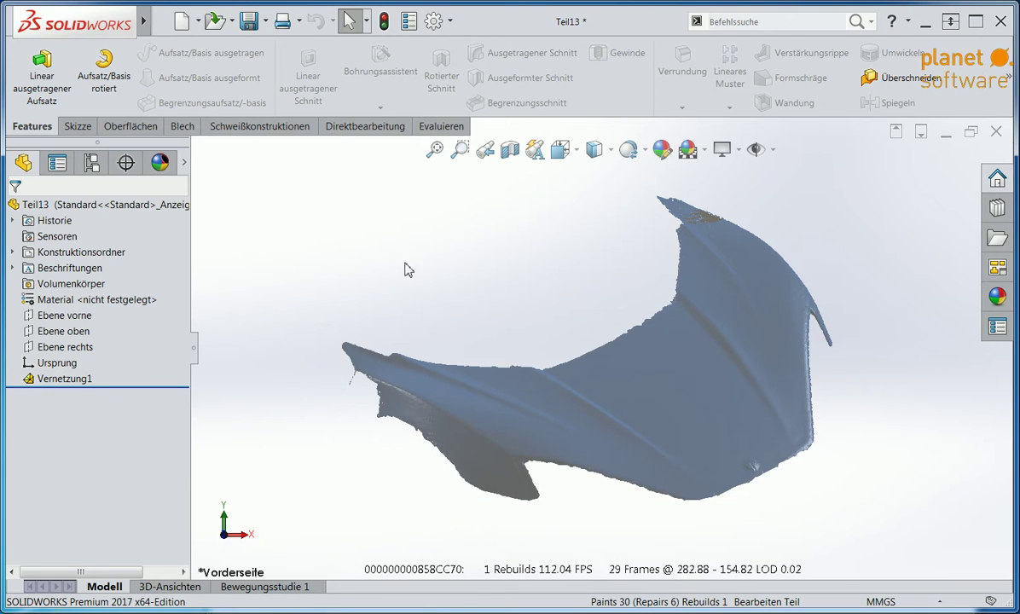
# Show the mesh as Shaded With Edges and enable the ScanTo3D add-in.
pyautogui.click(592, 162)
pyautogui.click(595, 174)
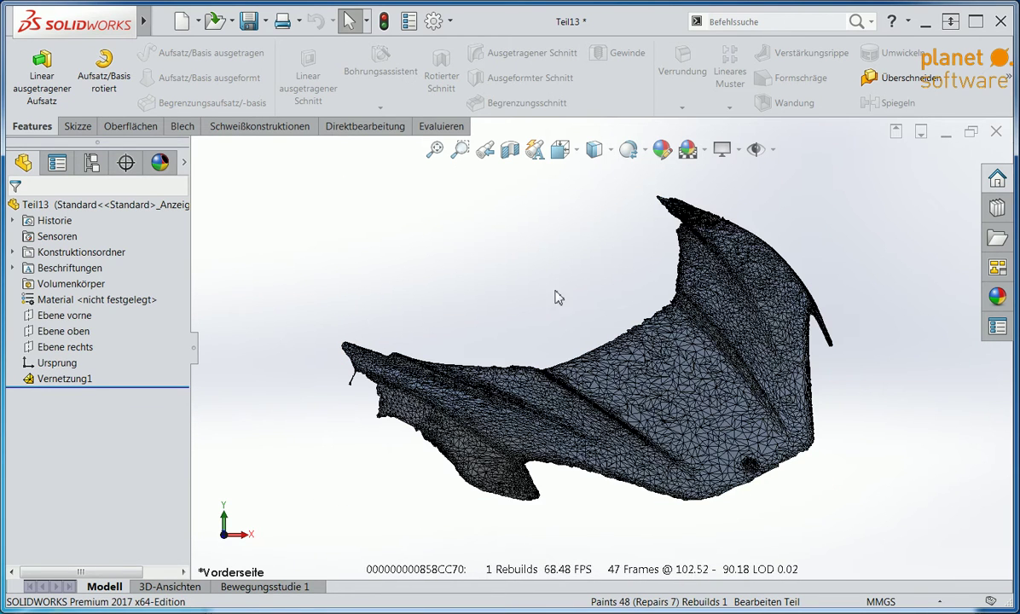
pyautogui.click(433, 21)
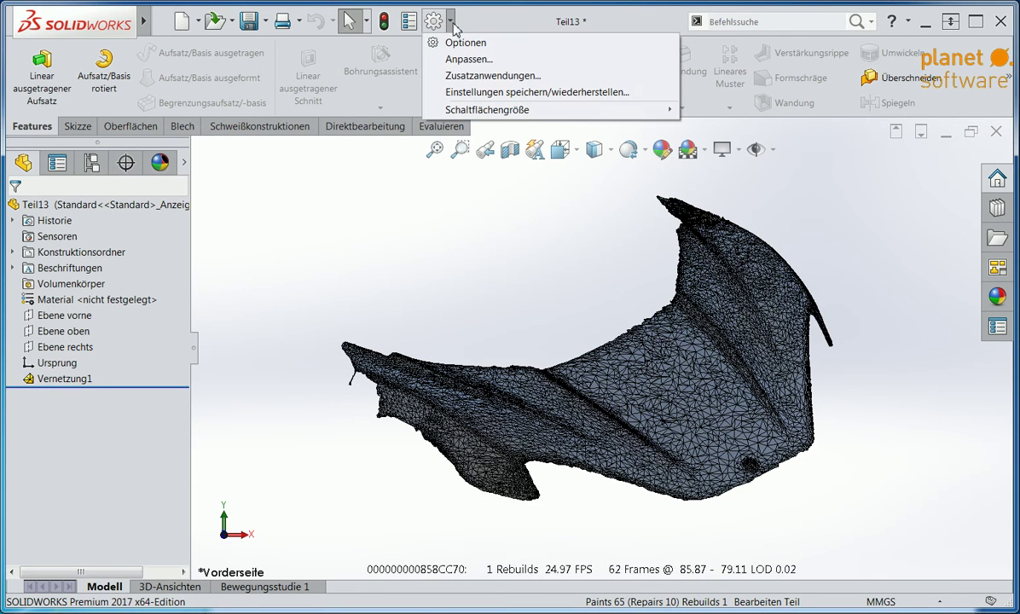
pyautogui.click(465, 75)
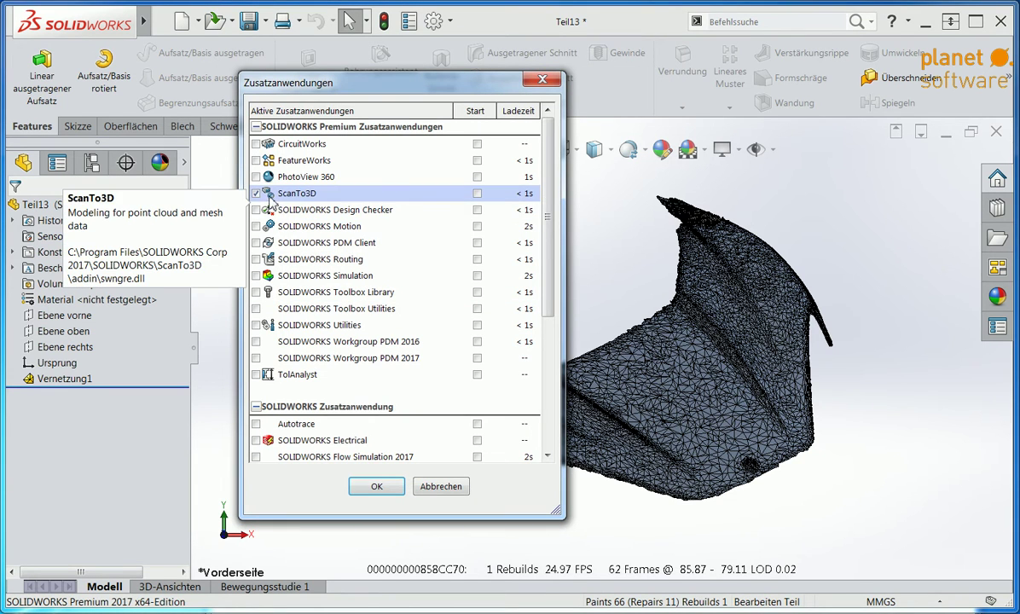
pyautogui.click(256, 193)
pyautogui.click(366, 487)
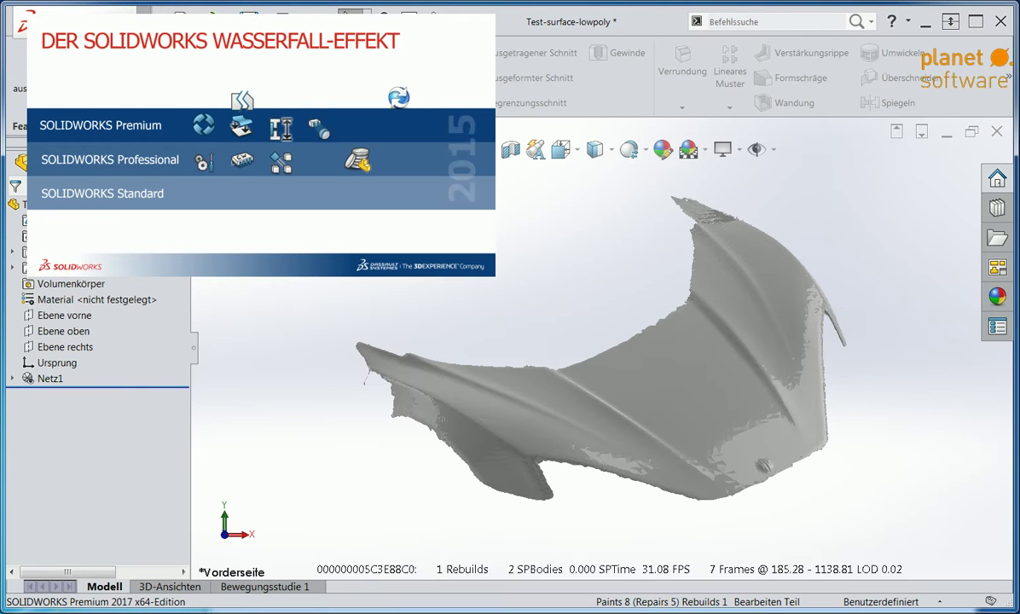
# Tile the documents, maximize Teil13, and re-tick ScanTo3D in the Add-Ins dialog.
pyautogui.click(333, 21)
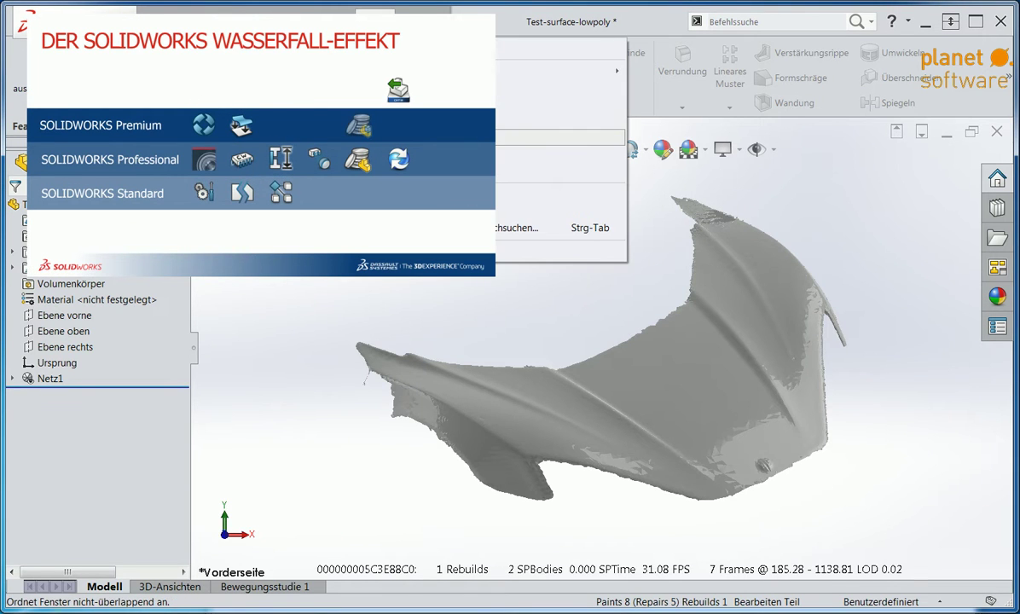
pyautogui.click(520, 128)
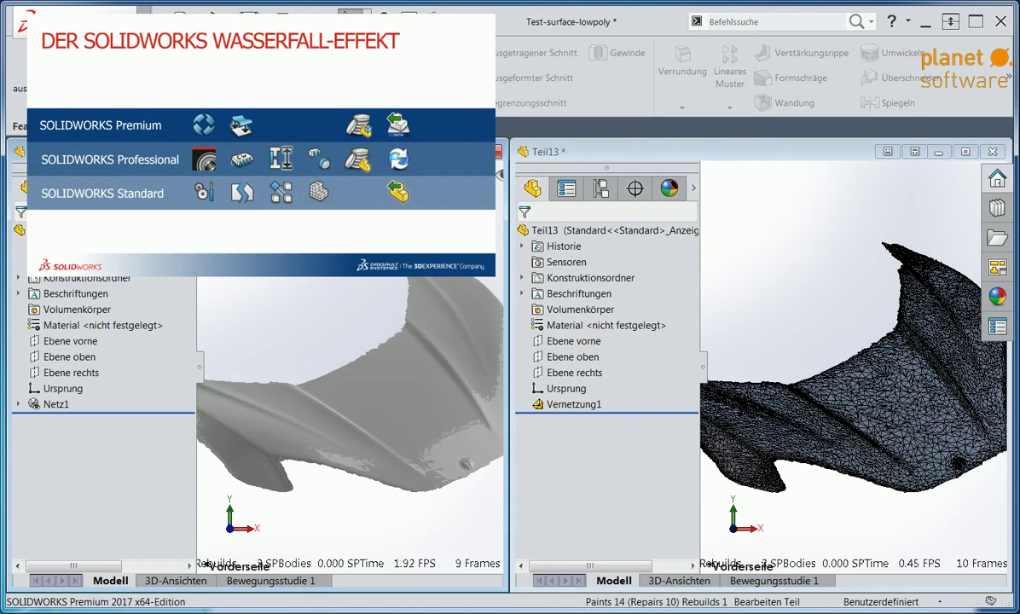
pyautogui.click(965, 151)
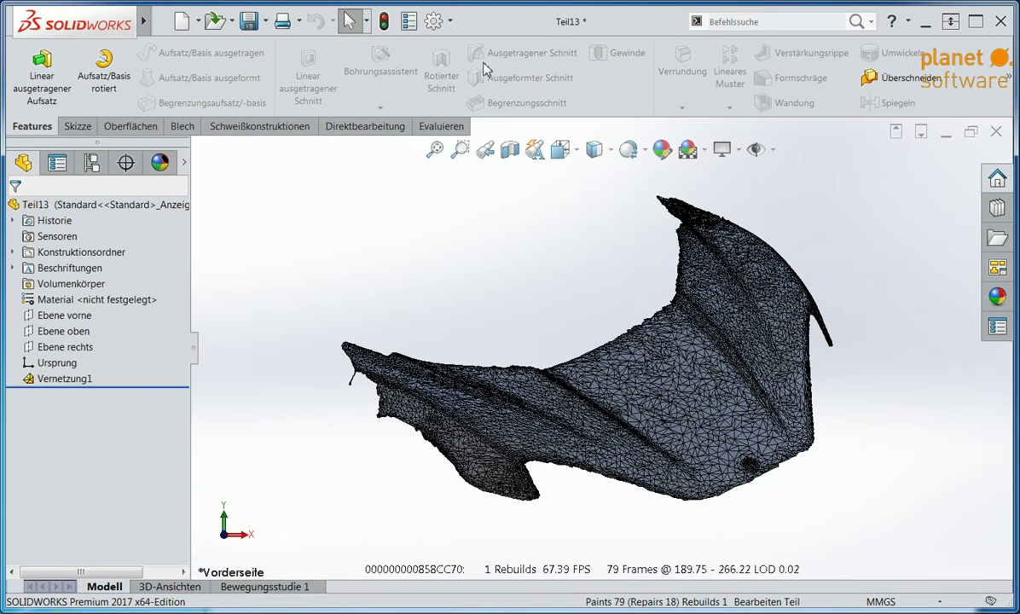
pyautogui.click(449, 21)
pyautogui.click(465, 76)
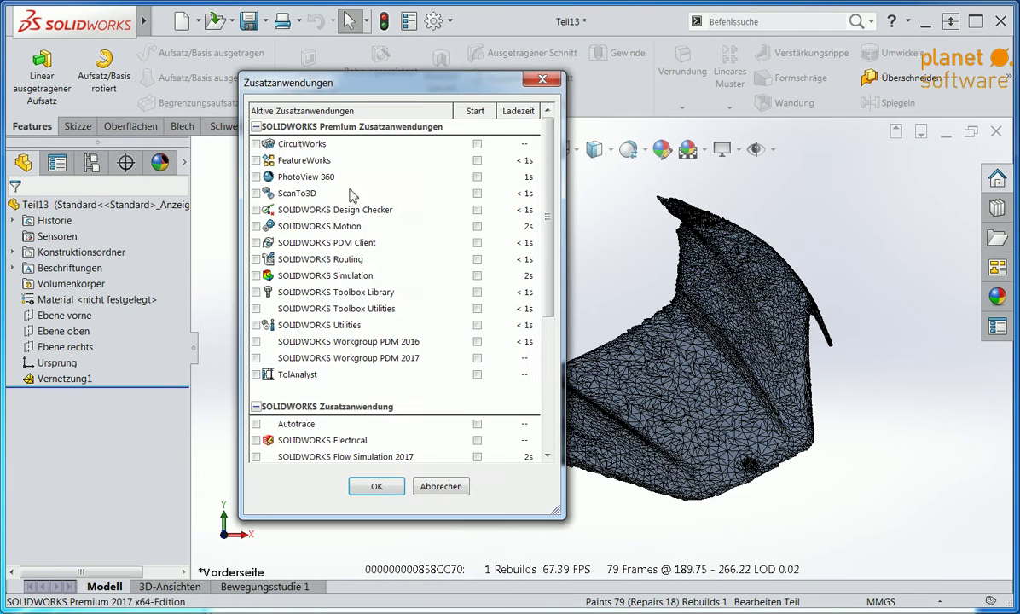
pyautogui.click(257, 193)
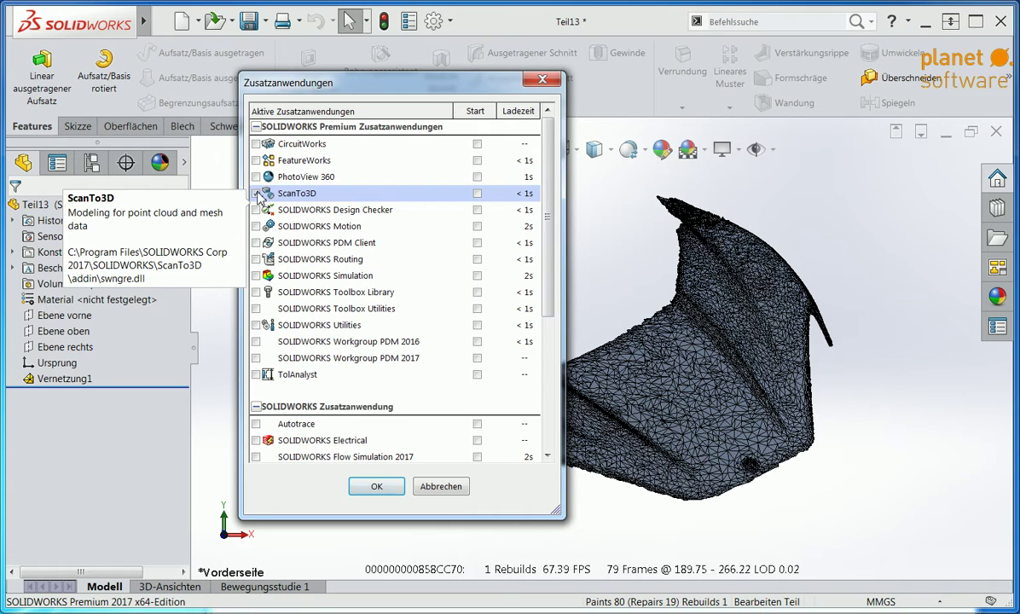
pyautogui.press('Return')
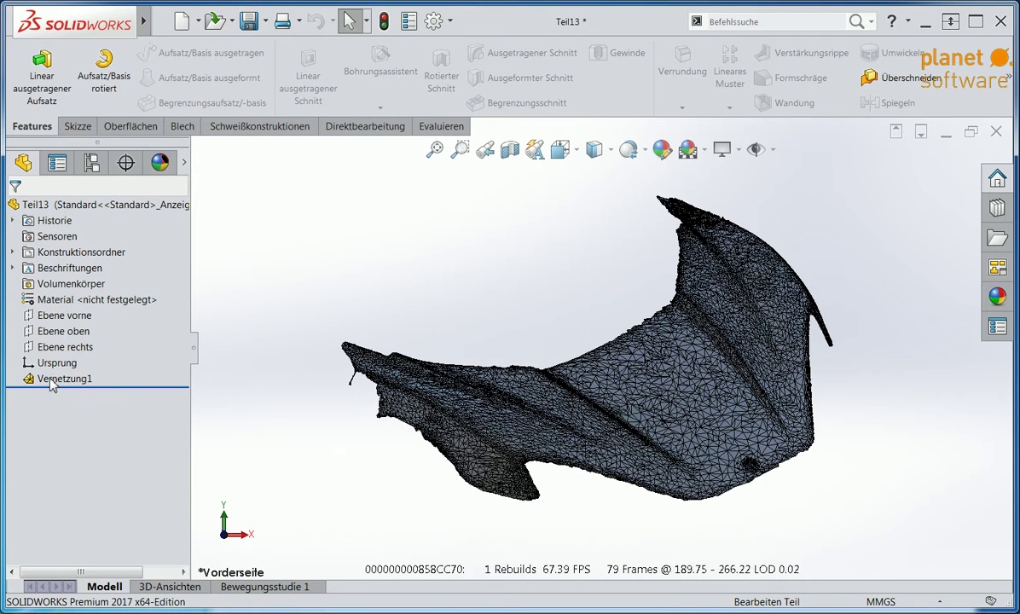
# Make the three default planes visible and view the mesh isometrically.
pyautogui.rightClick(51, 384)
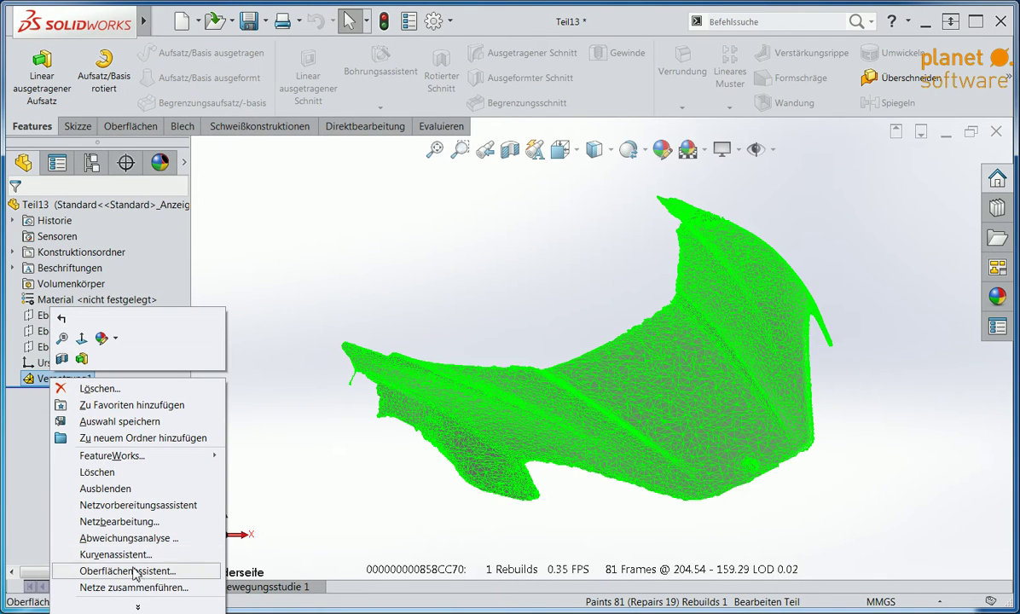
pyautogui.click(33, 317)
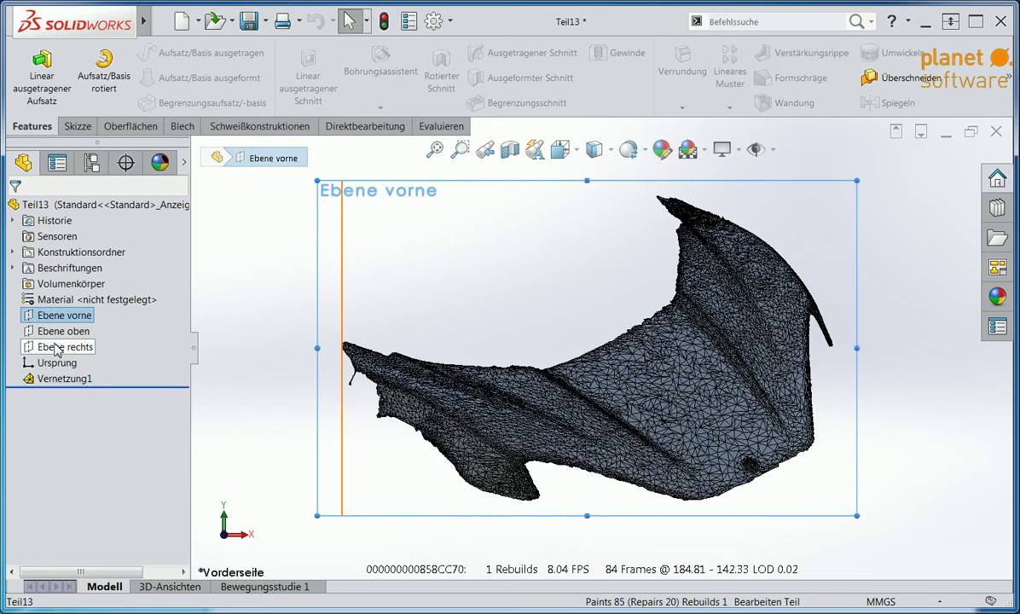
pyautogui.keyDown('shift'); pyautogui.click(31, 355); pyautogui.keyUp('shift')
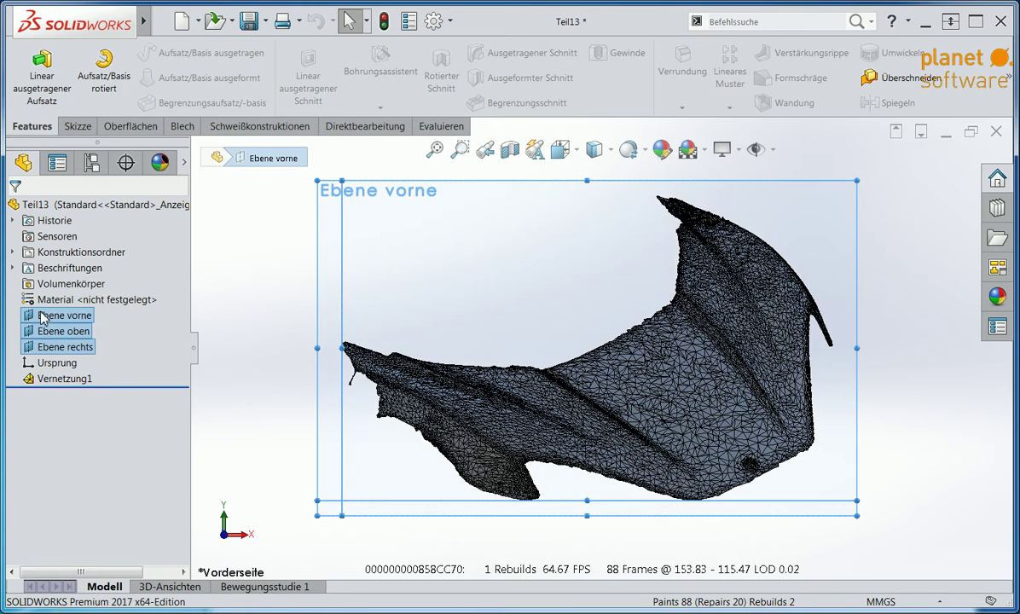
pyautogui.click(342, 303)
pyautogui.moveTo(792, 292)
pyautogui.mouseDown(button='middle')
pyautogui.moveTo(792, 269)
pyautogui.moveTo(767, 315)
pyautogui.moveTo(775, 341)
pyautogui.mouseUp(button='middle')
pyautogui.hotkey('ctrl', '7')
pyautogui.click(906, 452)
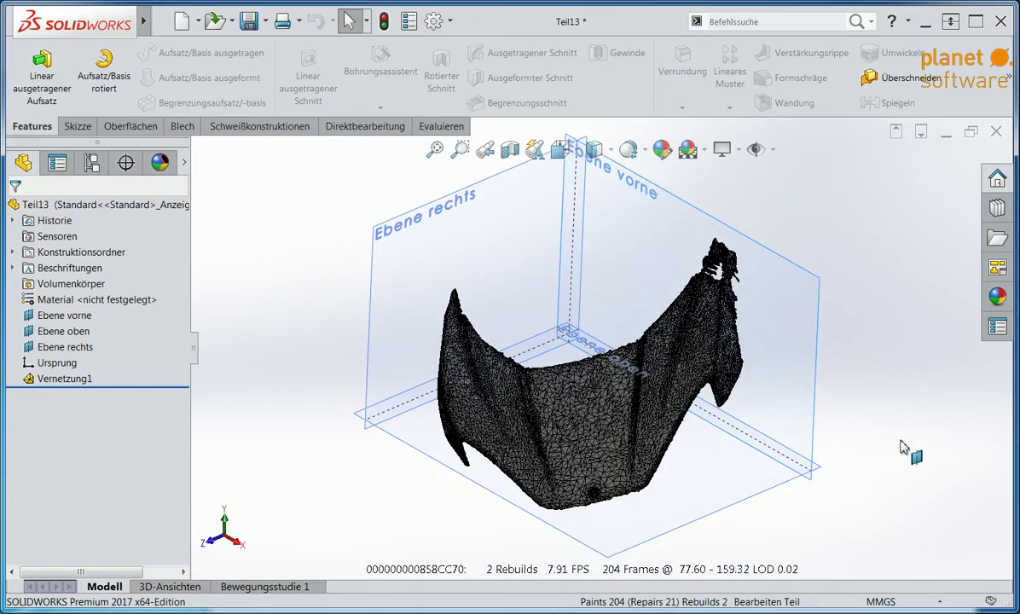
# Start the Netzvorbereitungsassistent on Vernetzung1 with automatic alignment.
pyautogui.rightClick(63, 378)
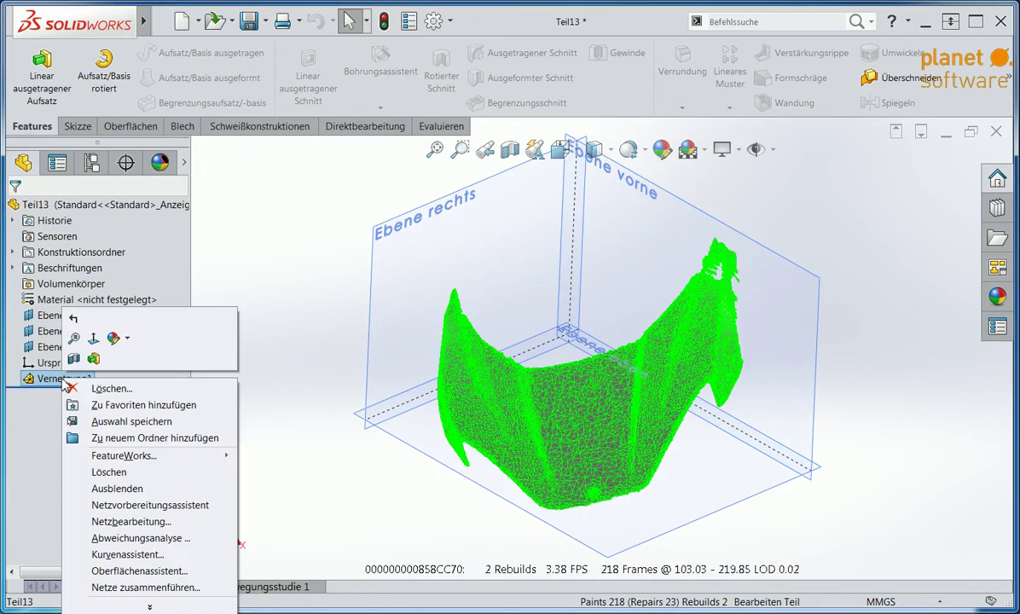
pyautogui.click(153, 510)
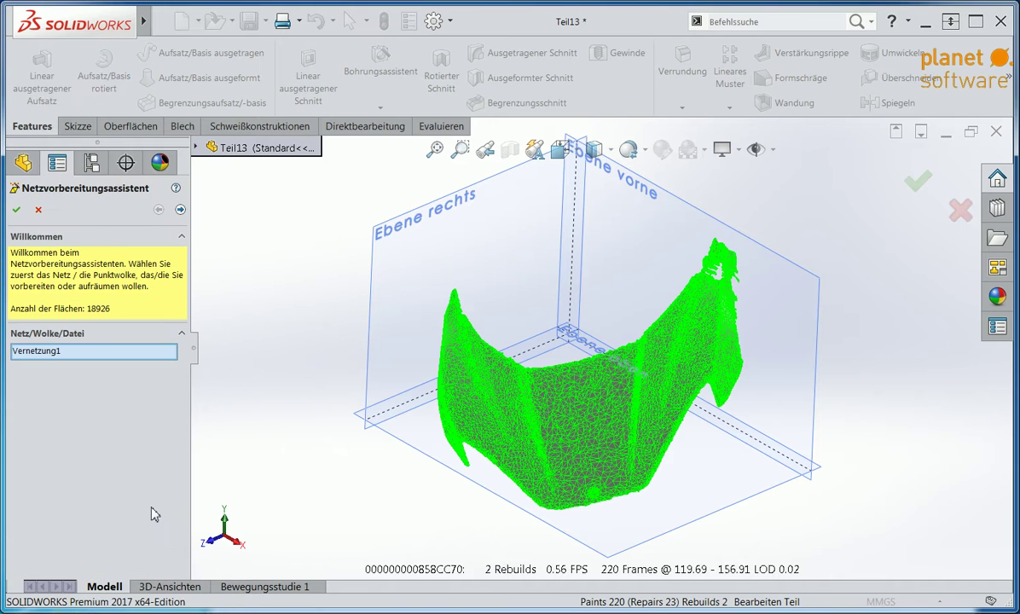
pyautogui.click(180, 211)
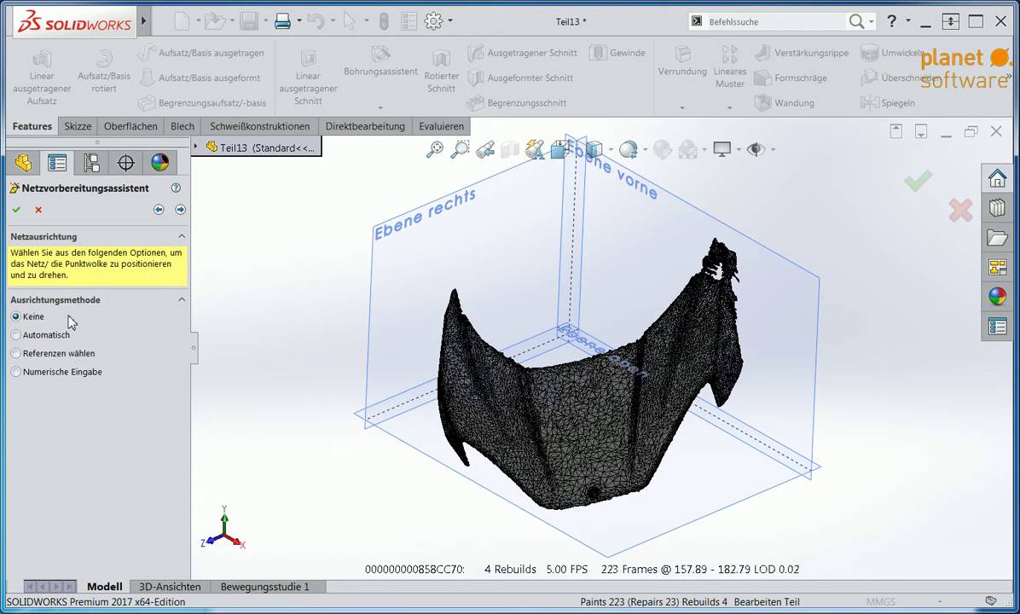
pyautogui.click(46, 338)
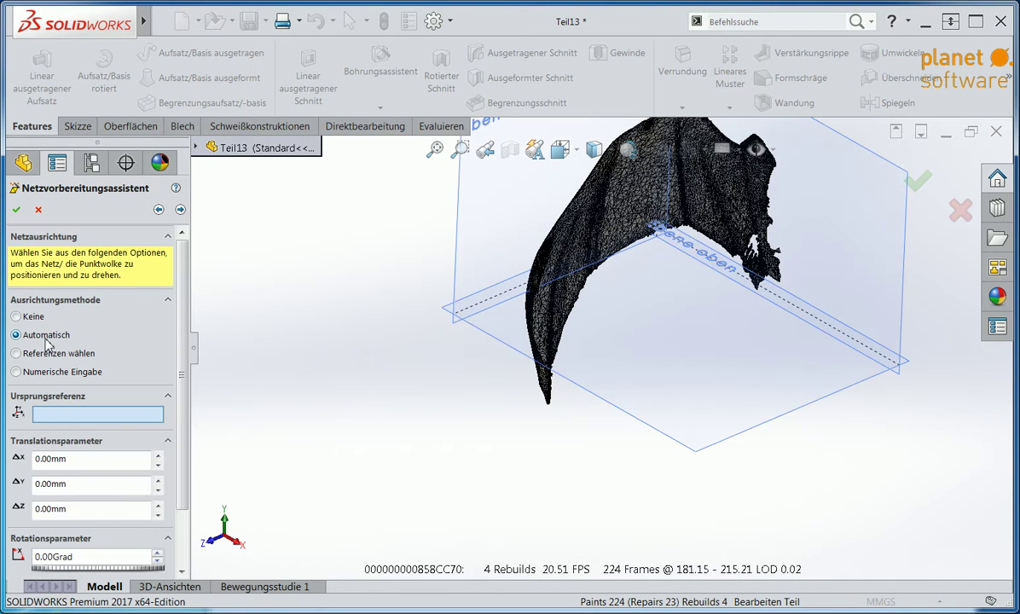
# From the left view, place the alignment origin on a point atop the mesh.
pyautogui.click(577, 152)
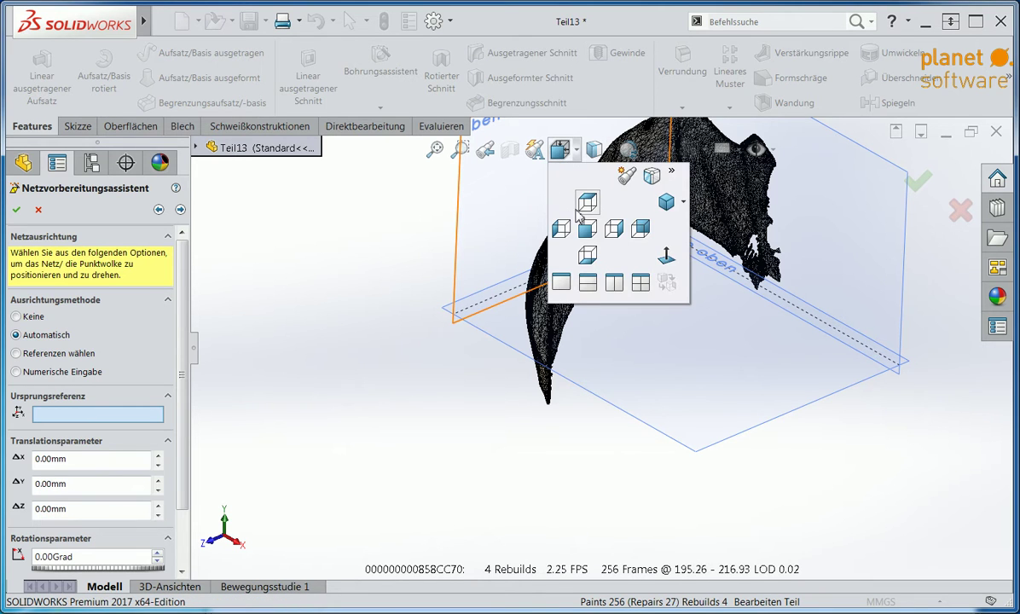
pyautogui.click(560, 228)
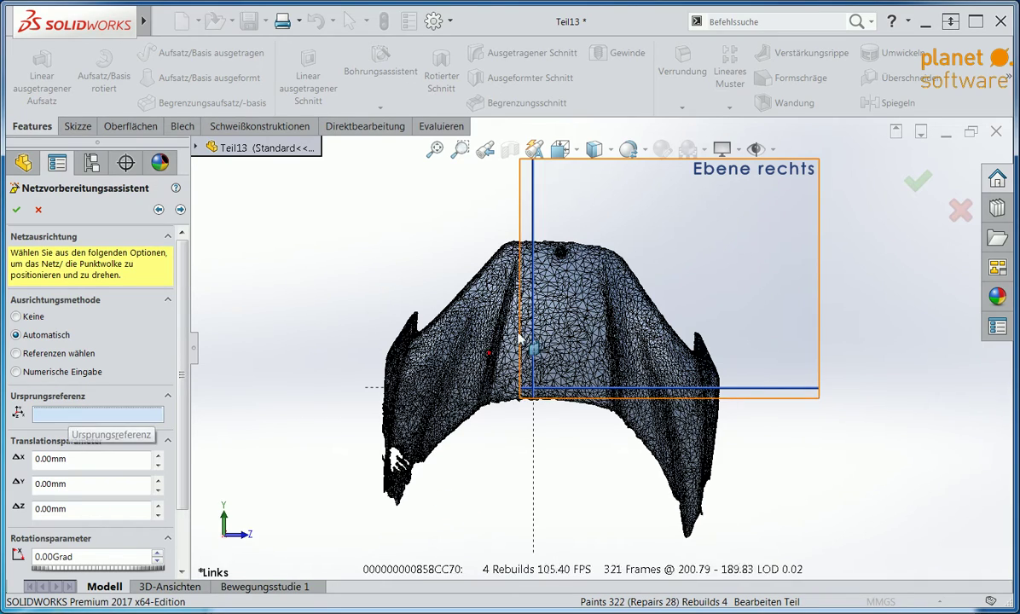
pyautogui.scroll(-3, 564, 265)
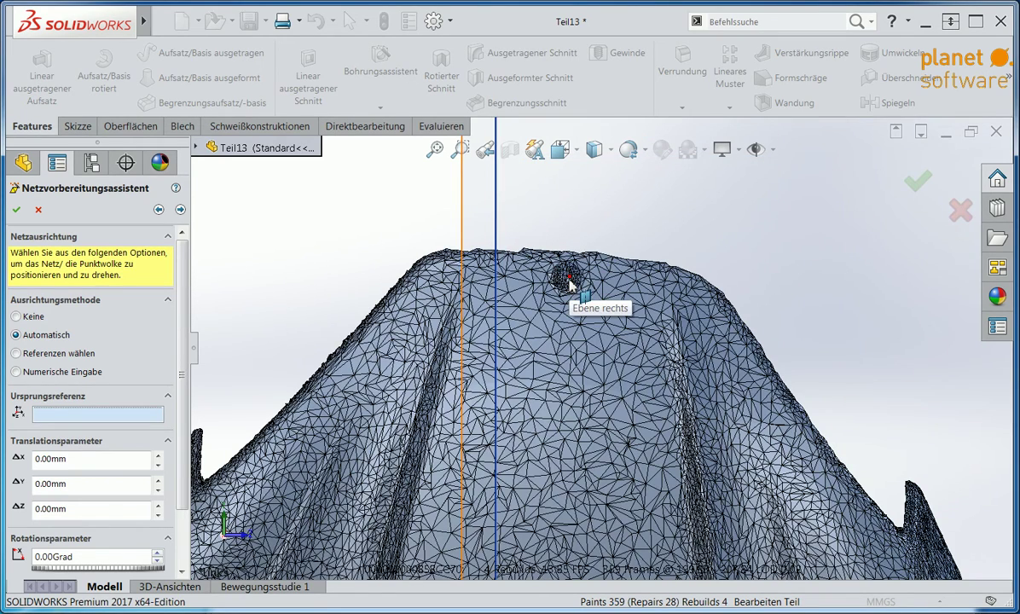
pyautogui.click(567, 284)
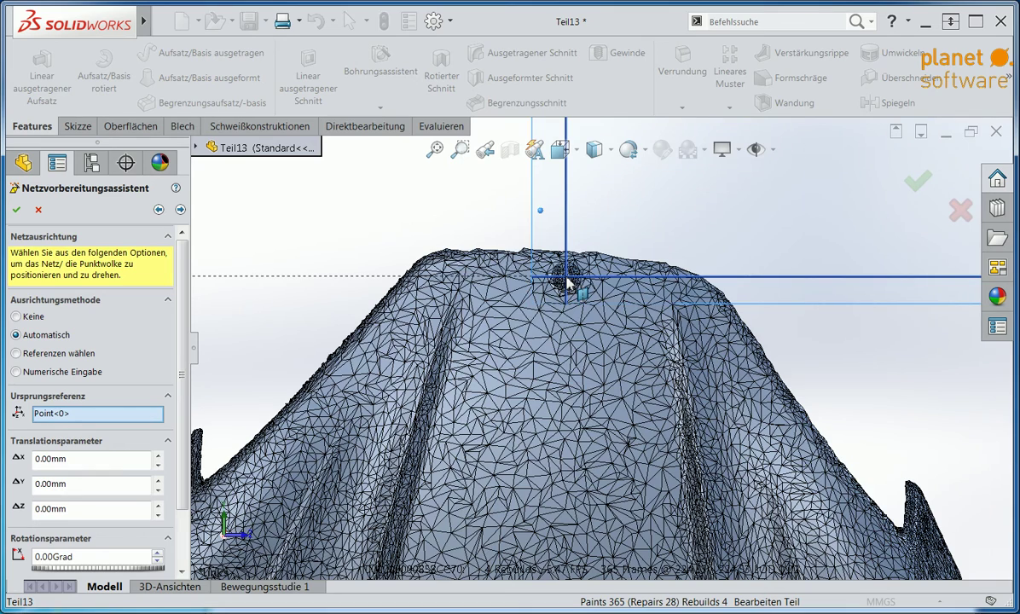
pyautogui.scroll(3, 567, 284)
pyautogui.scroll(2, 558, 292)
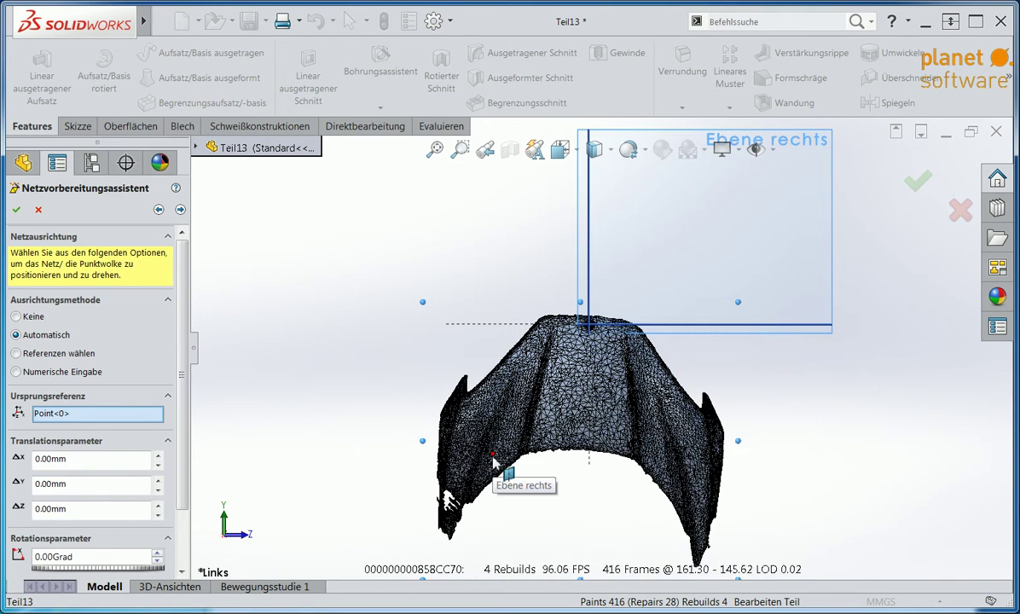
pyautogui.moveTo(184, 455); pyautogui.dragTo(185, 522)
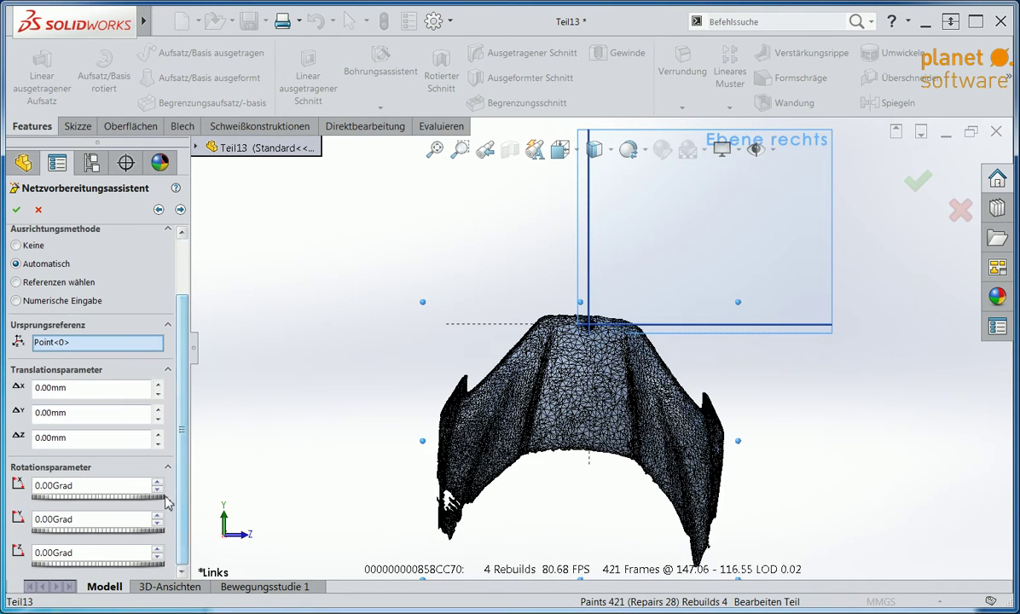
# Set the first rotation angle to -4.00 Grad and proceed to noise reduction.
pyautogui.click(157, 489)
pyautogui.click(158, 489)
pyautogui.click(158, 490)
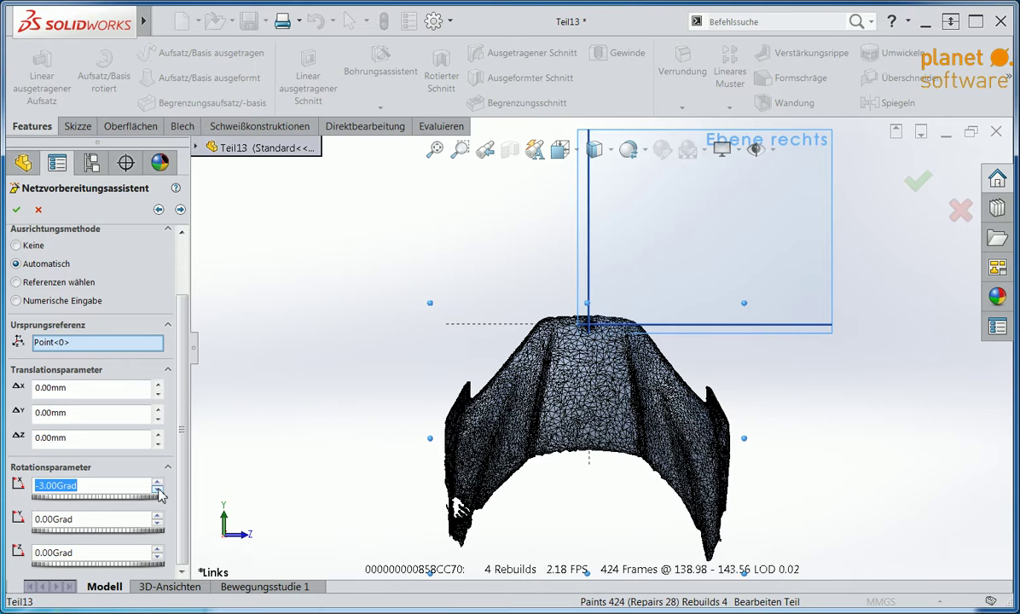
pyautogui.click(158, 489)
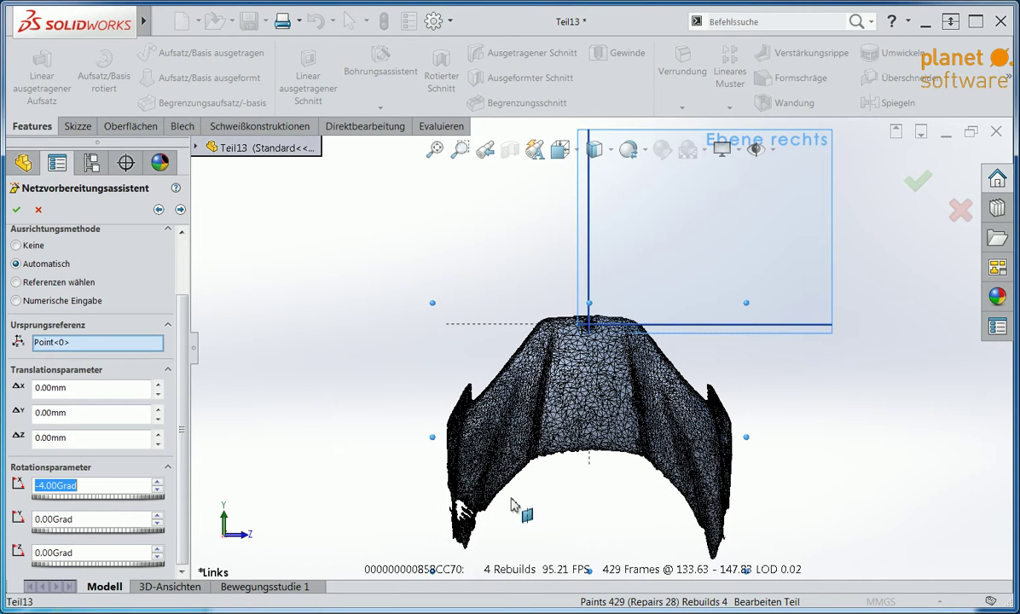
pyautogui.keyDown('ctrl'); pyautogui.moveTo(605, 522); pyautogui.dragTo(601, 477, button='middle'); pyautogui.keyUp('ctrl')
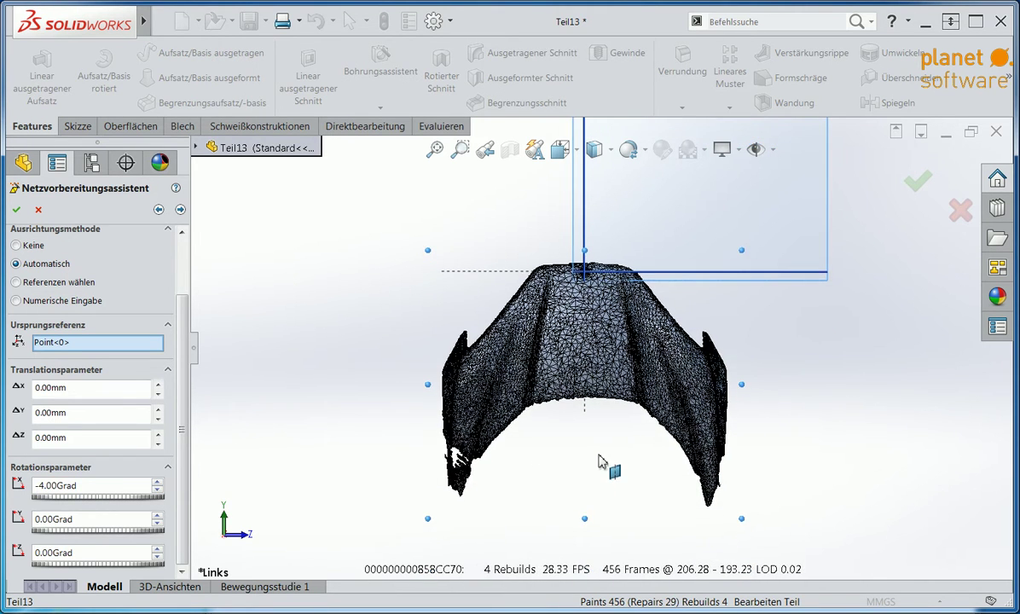
pyautogui.scroll(-3, 588, 431)
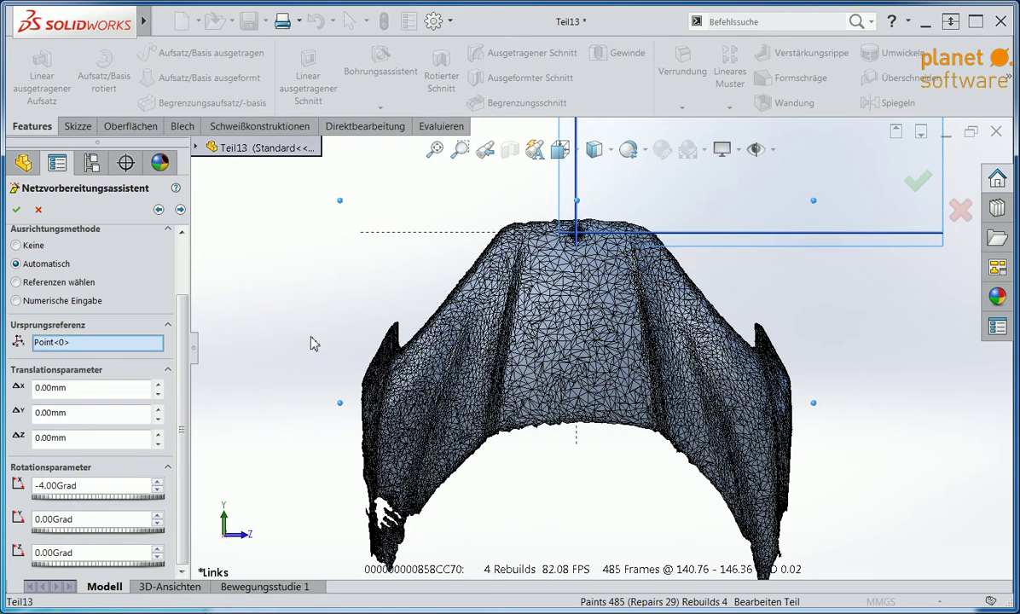
pyautogui.click(180, 210)
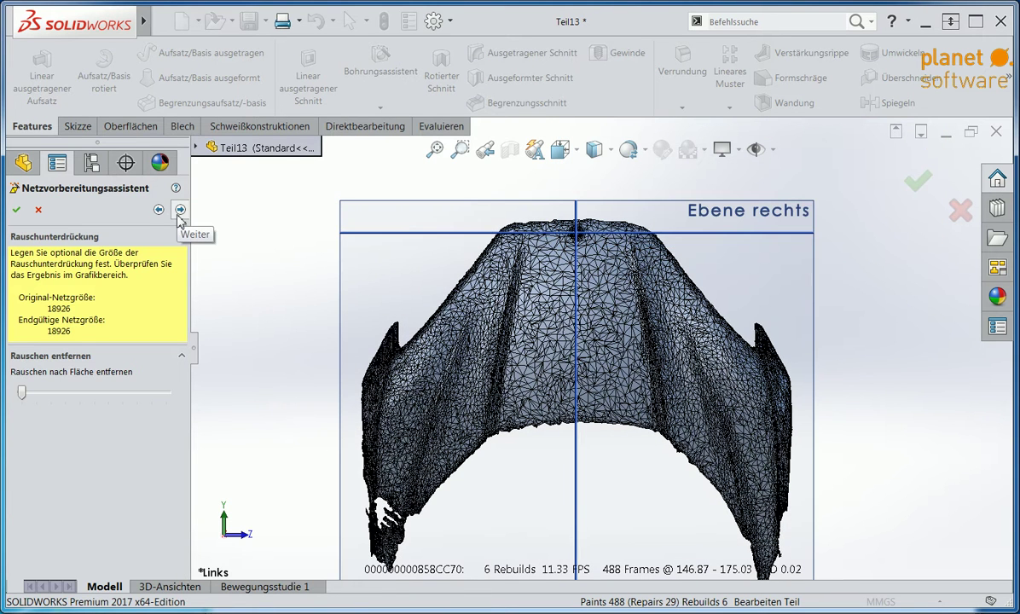
# Raise noise removal to full strength, then box-select and delete the mesh's left half.
pyautogui.moveTo(192, 391); pyautogui.dragTo(198, 391)
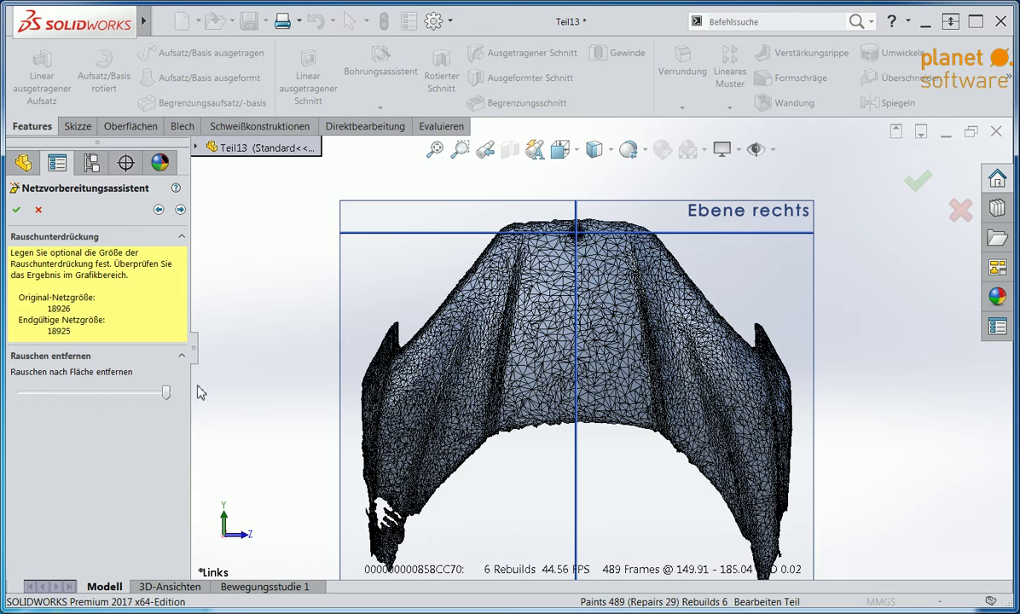
pyautogui.click(180, 211)
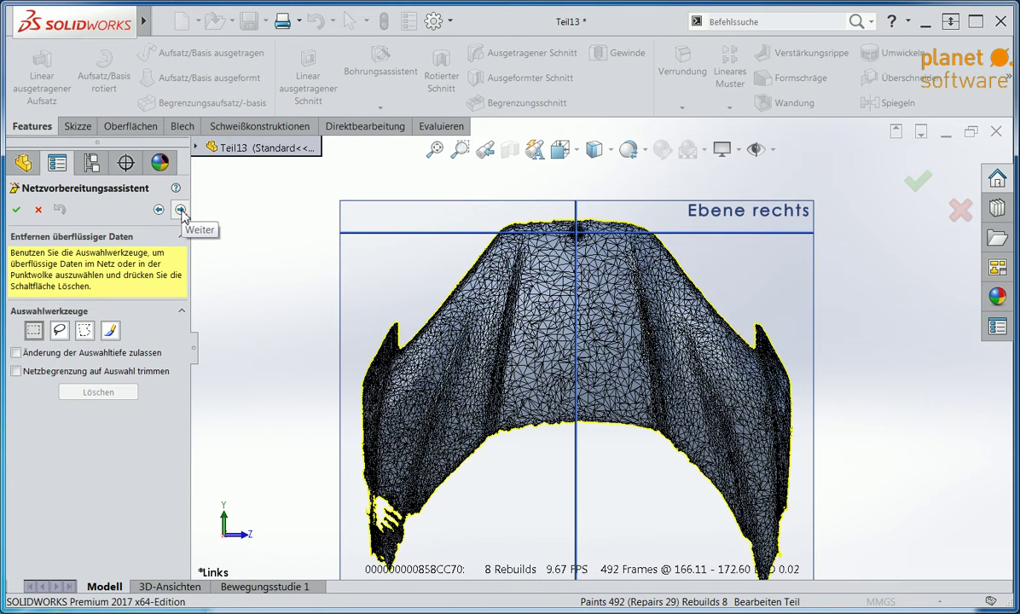
pyautogui.scroll(1, 565, 424)
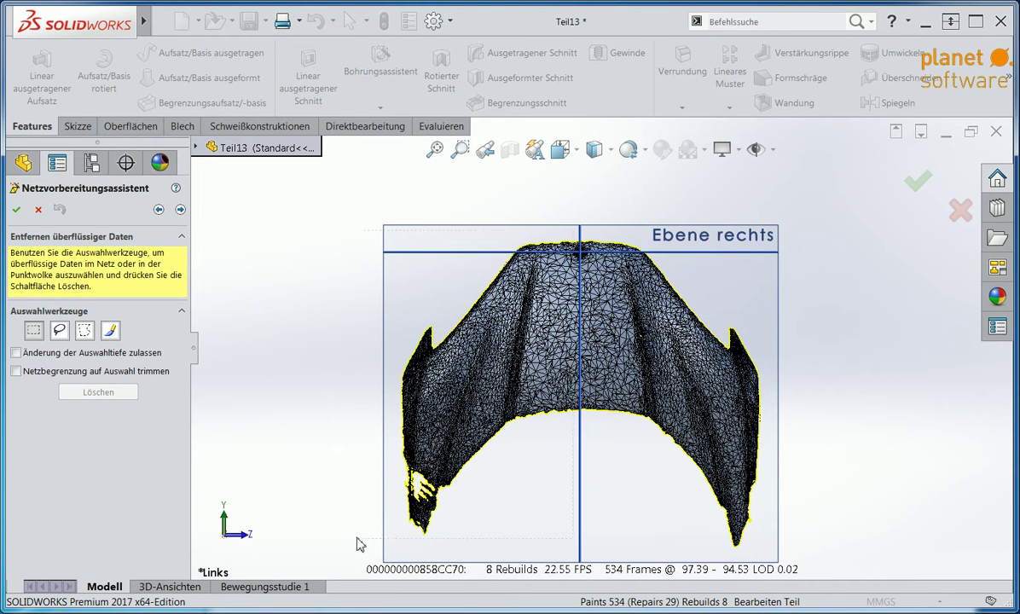
pyautogui.moveTo(358, 544); pyautogui.dragTo(353, 544)
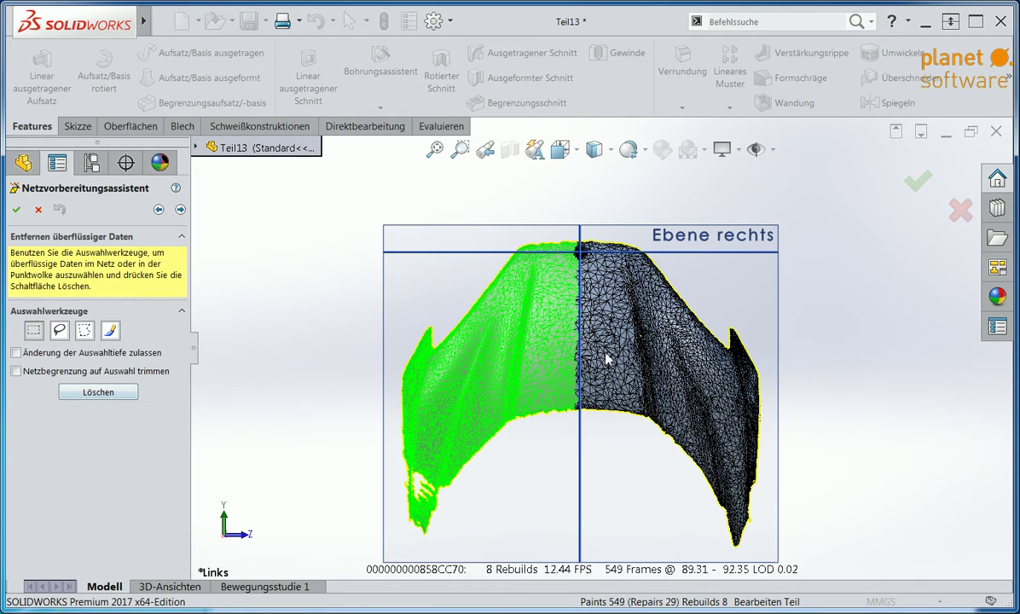
pyautogui.scroll(-5, 608, 357)
pyautogui.scroll(5, 608, 228)
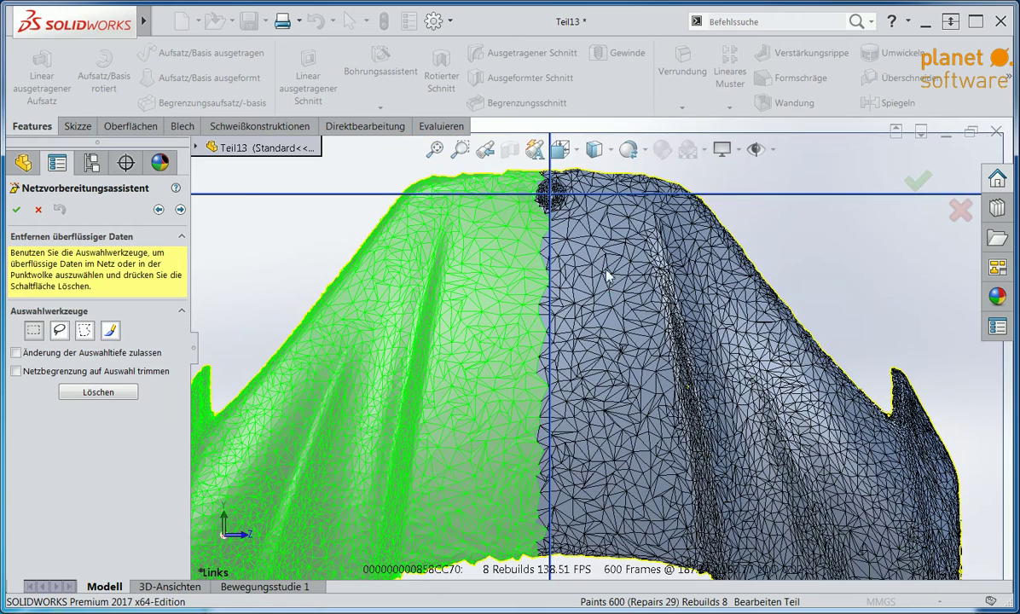
pyautogui.click(98, 391)
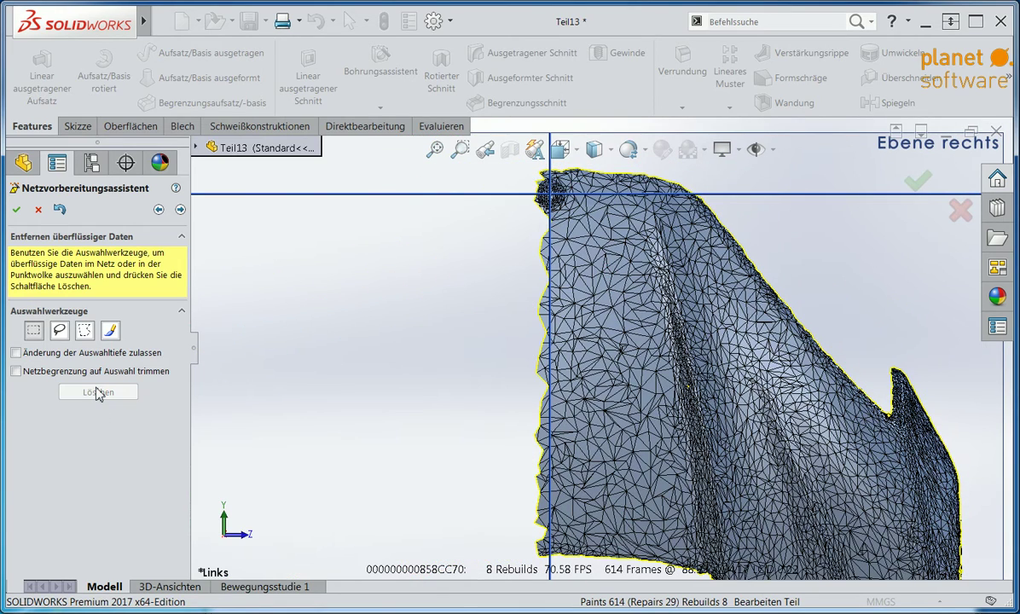
# Try the Reduktionsgröße slider, then return it to 0, keeping all 8351 elements.
pyautogui.click(180, 210)
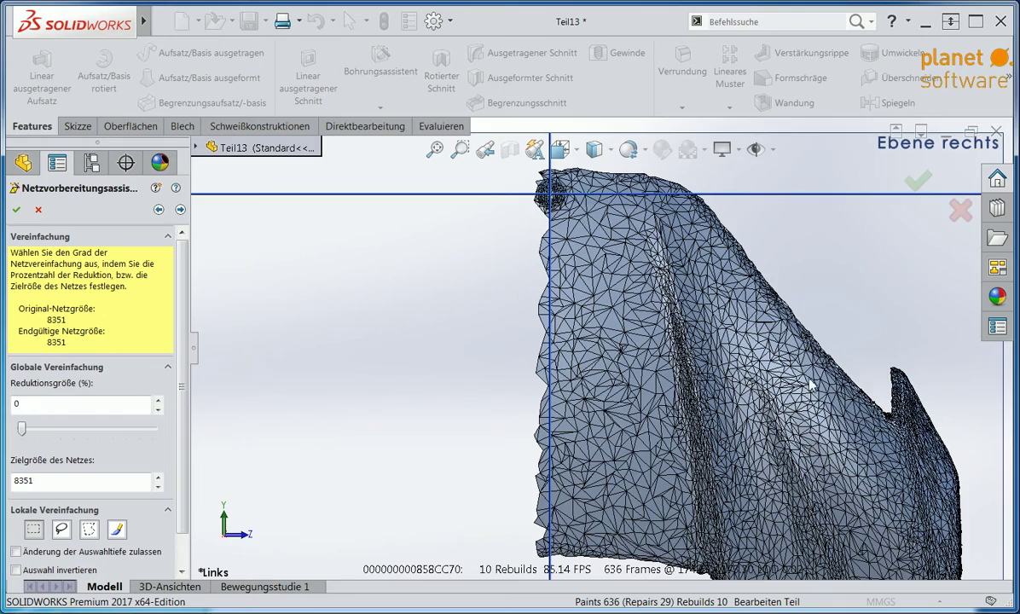
pyautogui.moveTo(768, 401)
pyautogui.keyDown('ctrl'); pyautogui.mouseDown(button='middle')
pyautogui.moveTo(704, 372)
pyautogui.moveTo(463, 377)
pyautogui.mouseUp(button='middle'); pyautogui.keyUp('ctrl')
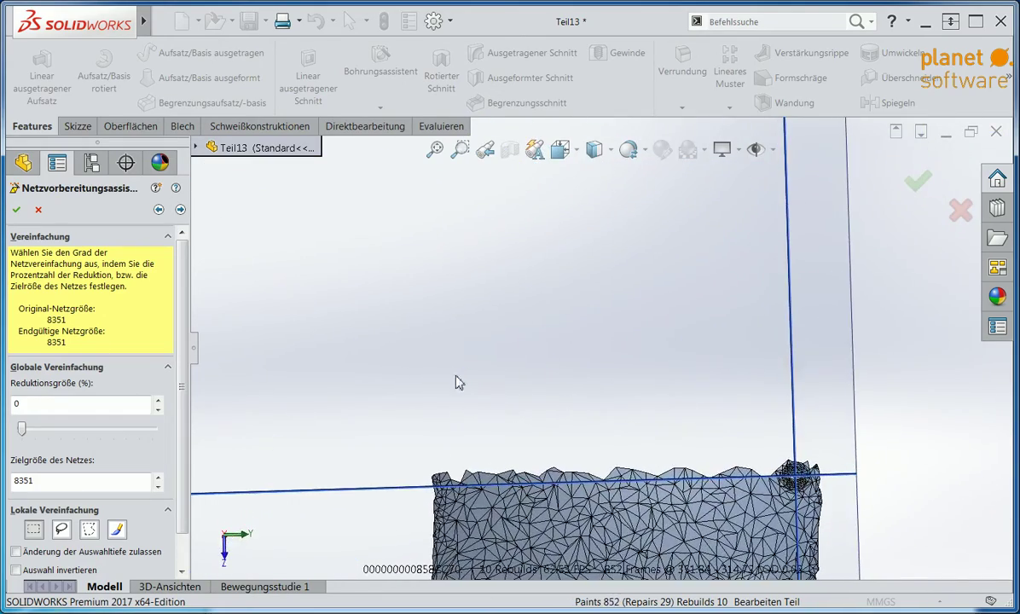
pyautogui.moveTo(462, 377)
pyautogui.mouseDown(button='middle')
pyautogui.moveTo(633, 207)
pyautogui.moveTo(247, 431)
pyautogui.mouseUp(button='middle')
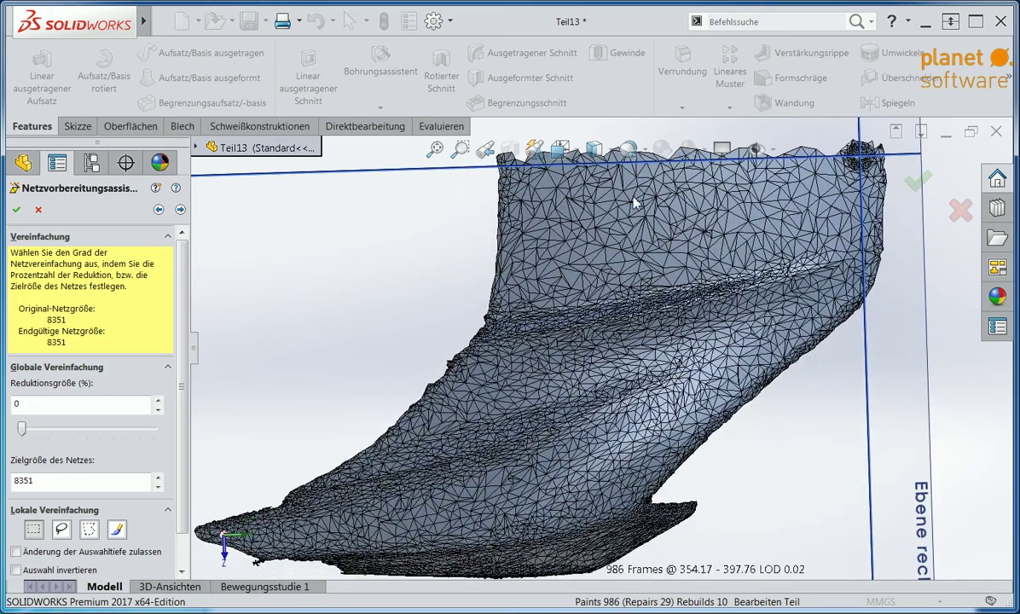
pyautogui.press('f')
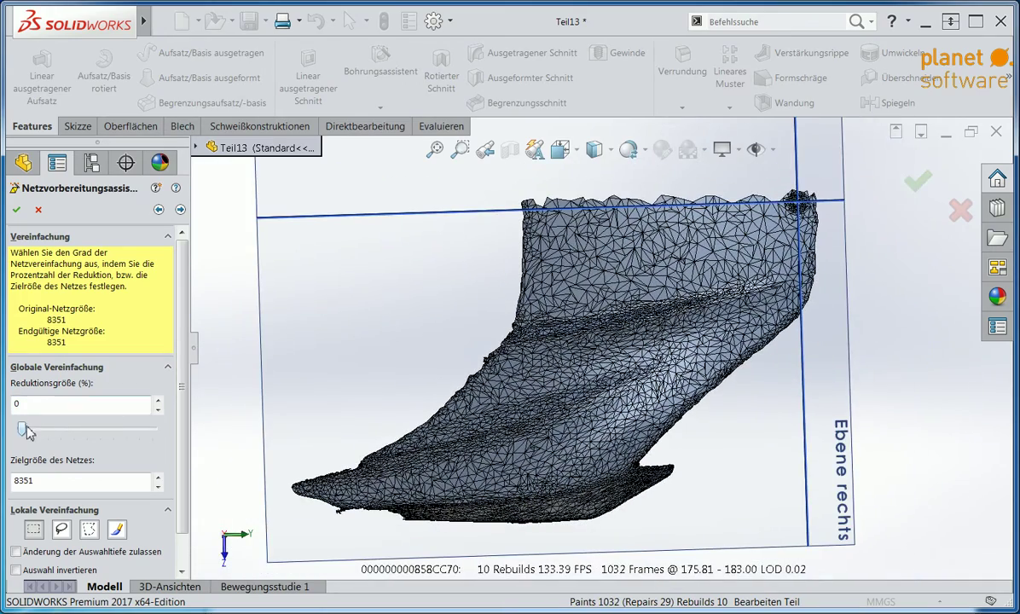
pyautogui.moveTo(26, 431); pyautogui.dragTo(172, 429)
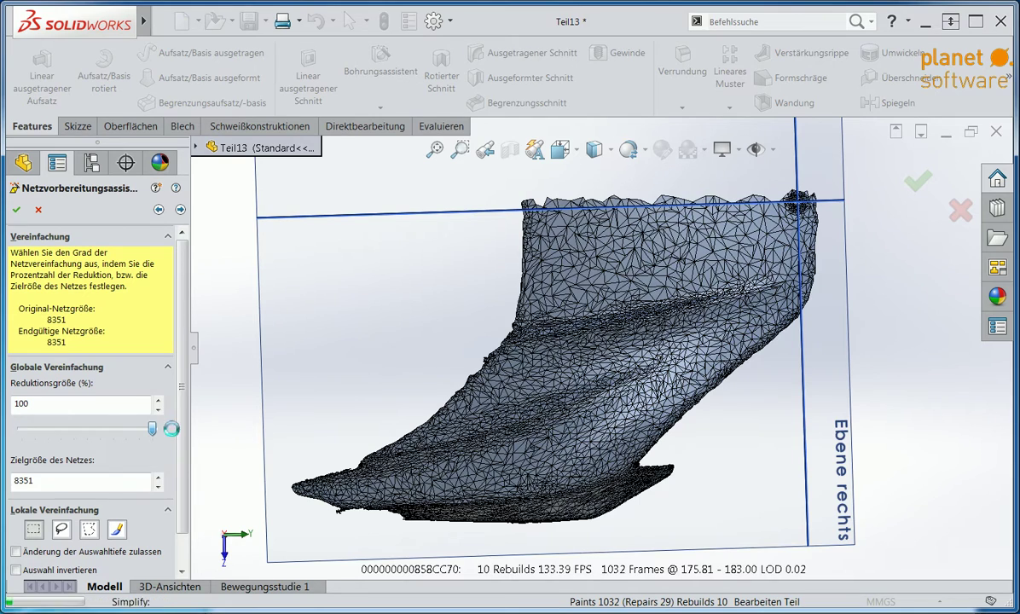
pyautogui.moveTo(506, 455); pyautogui.dragTo(195, 423, button='middle')
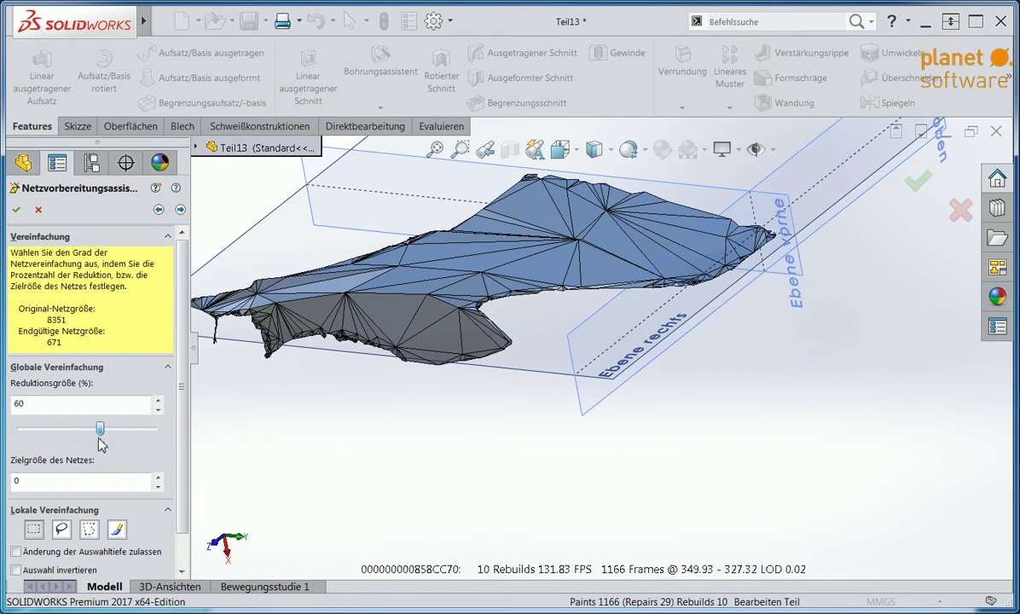
pyautogui.moveTo(99, 438)
pyautogui.mouseDown()
pyautogui.moveTo(63, 443)
pyautogui.moveTo(43, 432)
pyautogui.mouseUp()
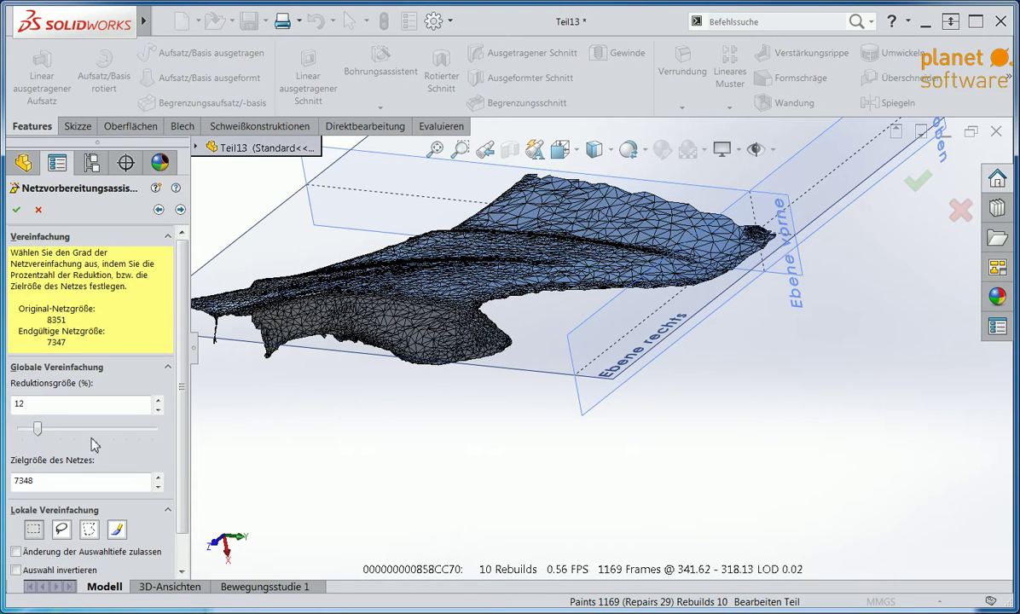
pyautogui.scroll(-1, 175, 448)
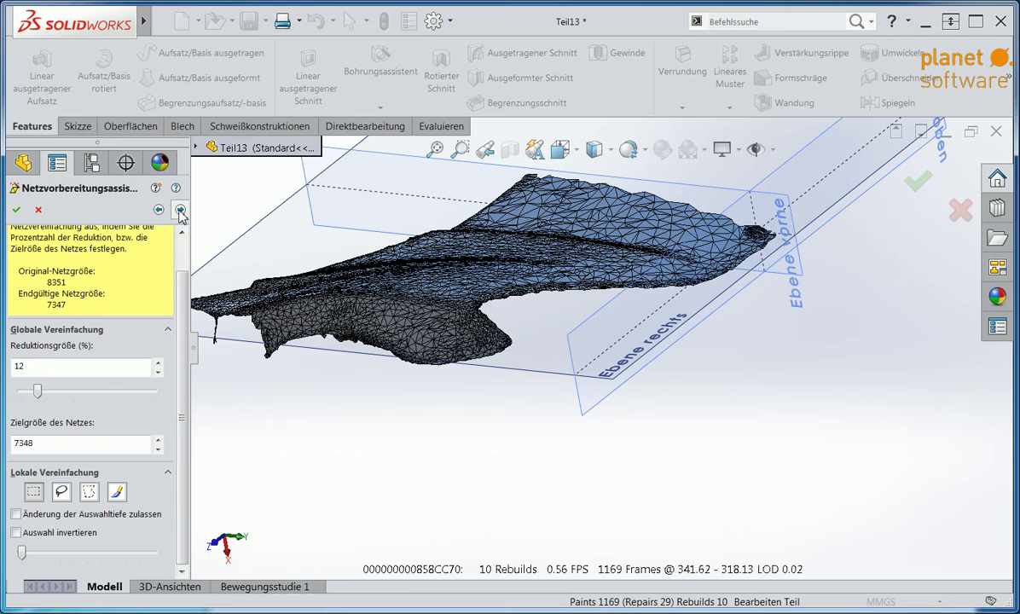
pyautogui.moveTo(41, 396); pyautogui.dragTo(14, 400)
pyautogui.click(179, 210)
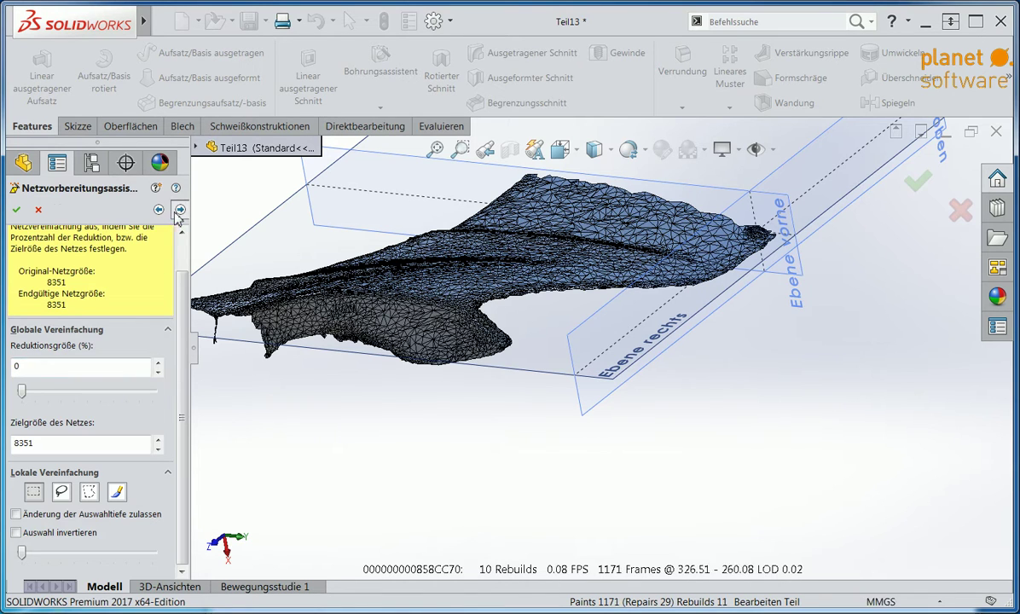
# Max out Globale Glätte and Begrenzungsglätte, then orbit and zoom to inspect the surface.
pyautogui.moveTo(22, 353); pyautogui.dragTo(153, 356)
pyautogui.moveTo(364, 364)
pyautogui.mouseDown(button='middle')
pyautogui.moveTo(480, 290)
pyautogui.moveTo(484, 471)
pyautogui.mouseUp(button='middle')
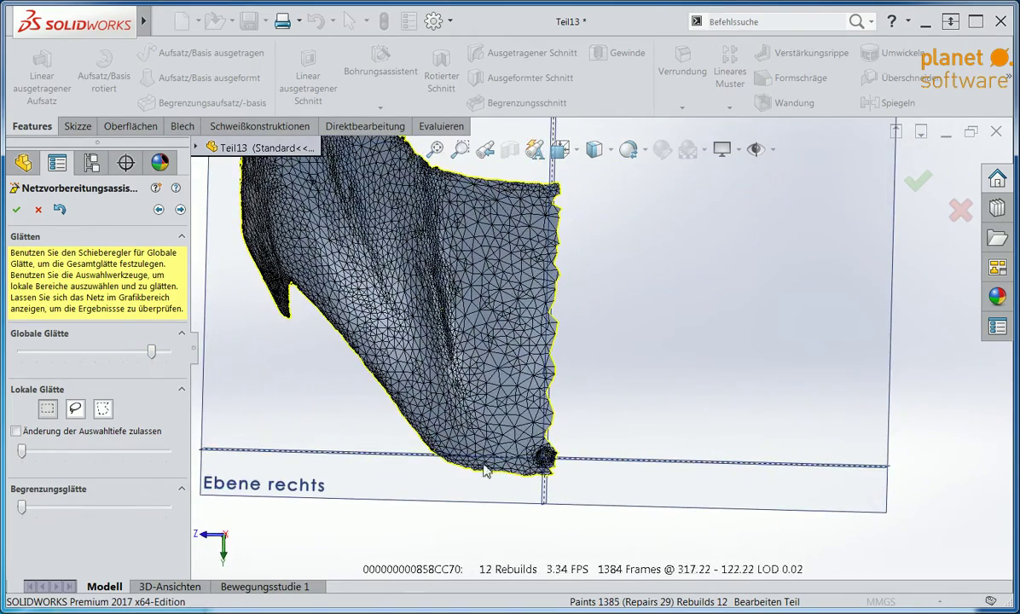
pyautogui.scroll(-3, 484, 437)
pyautogui.scroll(1, 452, 375)
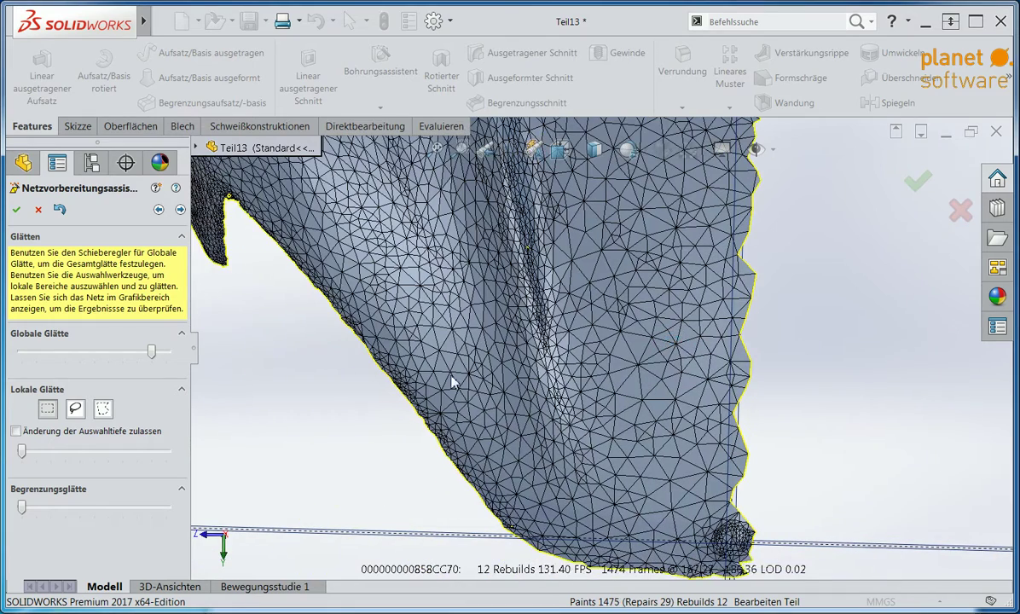
pyautogui.moveTo(156, 354); pyautogui.dragTo(22, 354)
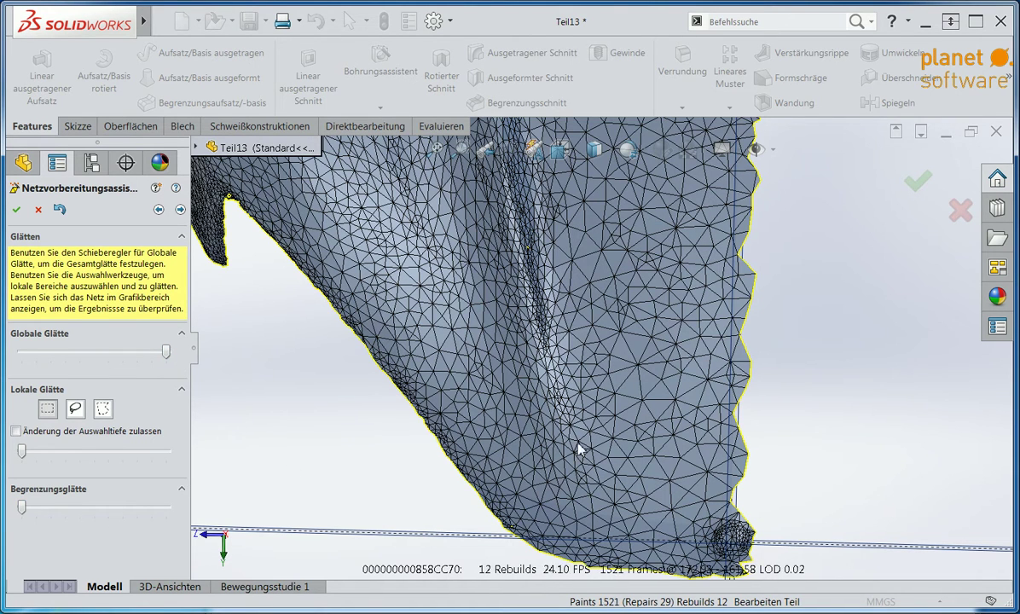
pyautogui.moveTo(581, 446)
pyautogui.mouseDown(button='middle')
pyautogui.moveTo(410, 471)
pyautogui.moveTo(600, 357)
pyautogui.moveTo(626, 353)
pyautogui.mouseUp(button='middle')
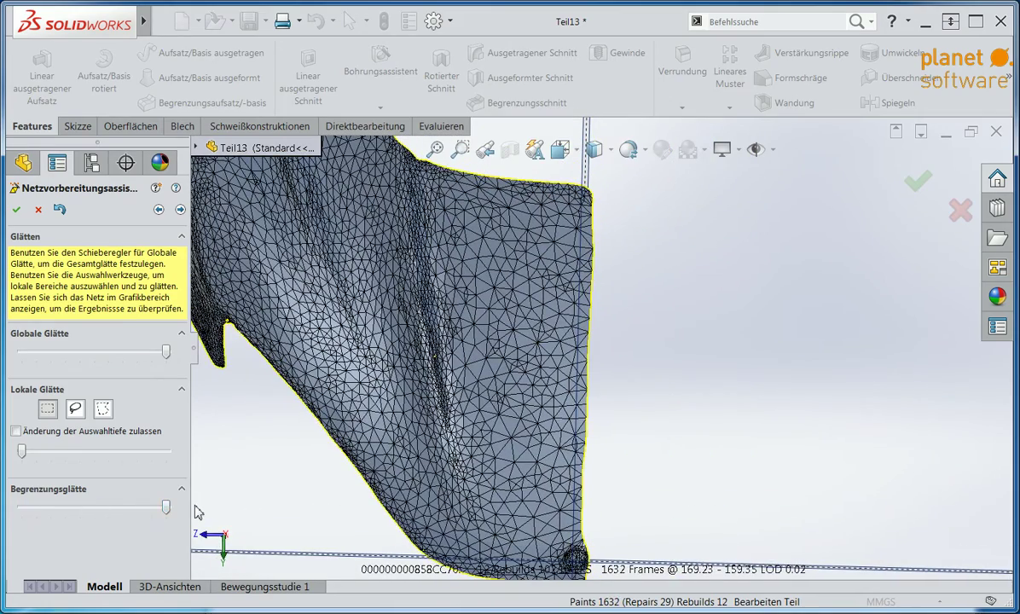
pyautogui.moveTo(412, 449)
pyautogui.mouseDown(button='middle')
pyautogui.moveTo(482, 439)
pyautogui.moveTo(453, 418)
pyautogui.moveTo(421, 258)
pyautogui.moveTo(478, 241)
pyautogui.mouseUp(button='middle')
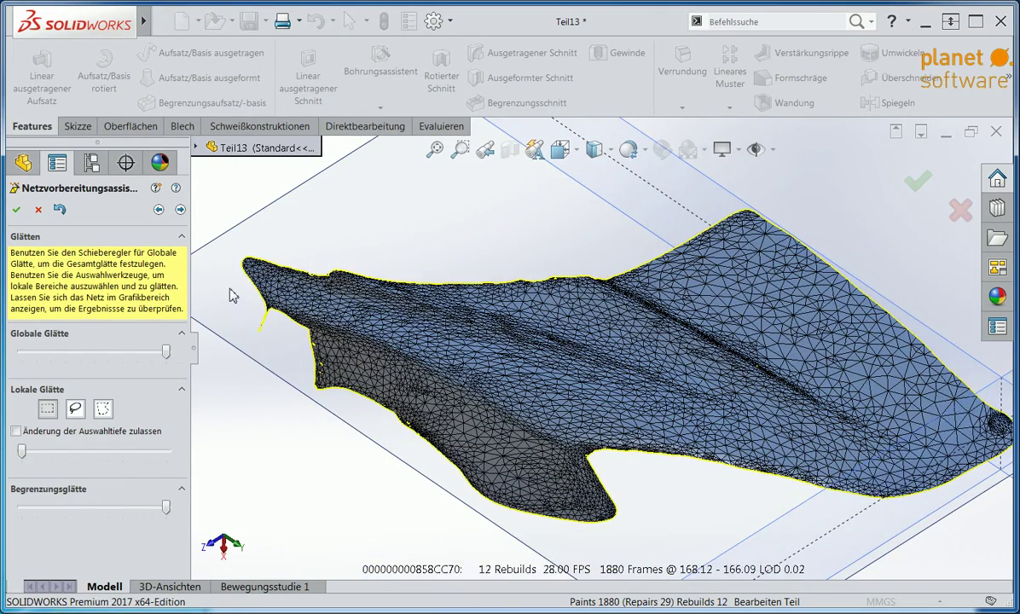
pyautogui.scroll(-3, 339, 340)
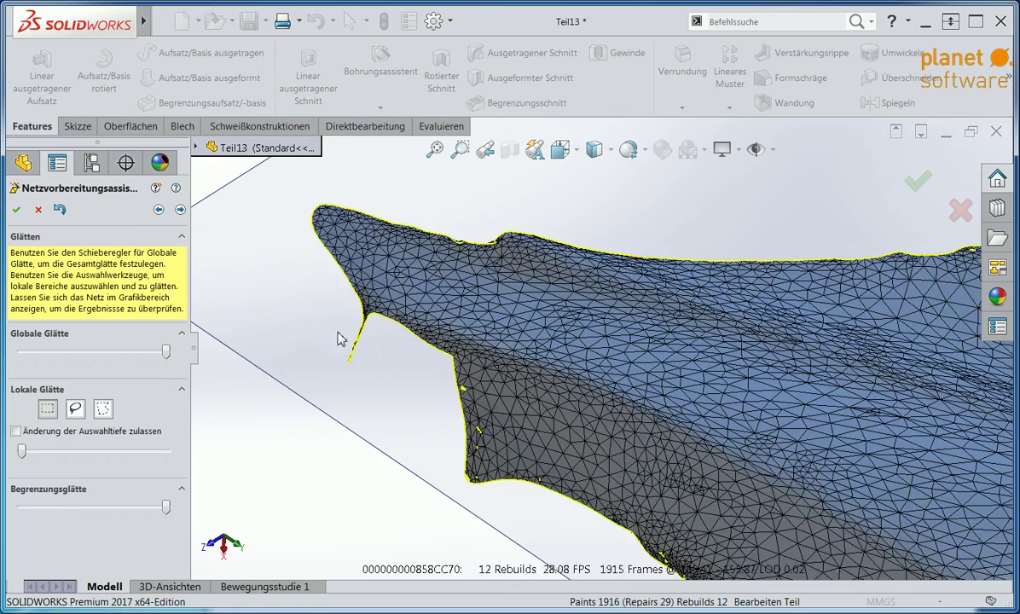
pyautogui.scroll(-2, 339, 340)
pyautogui.scroll(-2, 382, 357)
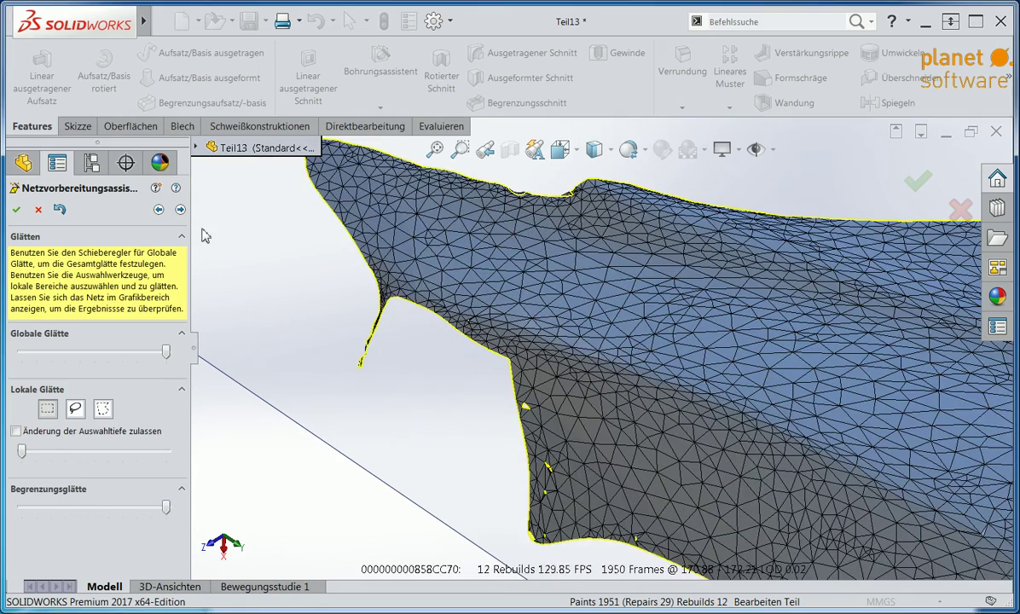
# Return to extra-data removal and paint-select and delete the thin spike at the fairing tip.
pyautogui.click(159, 211)
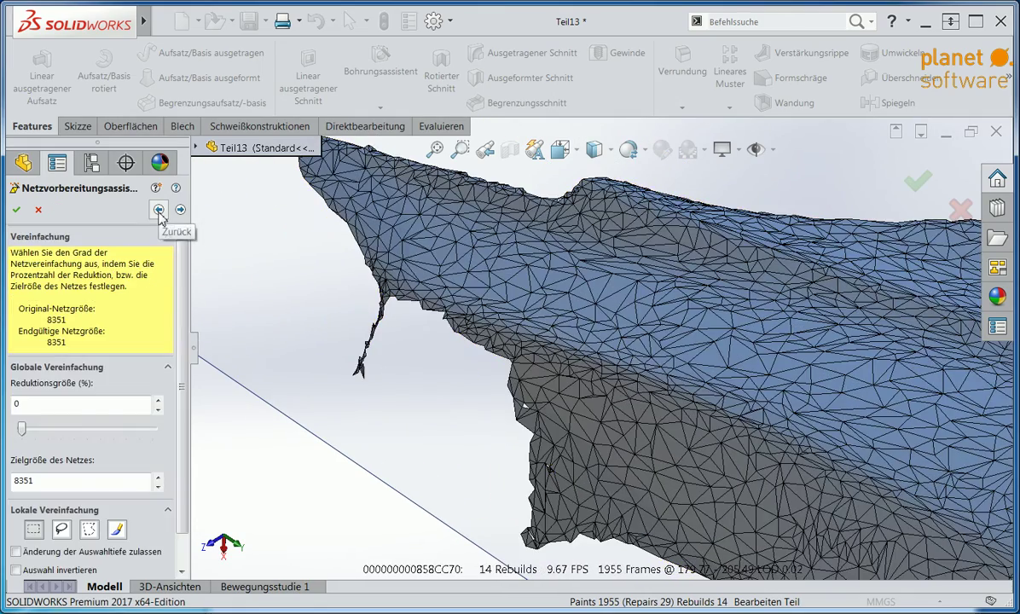
pyautogui.click(158, 210)
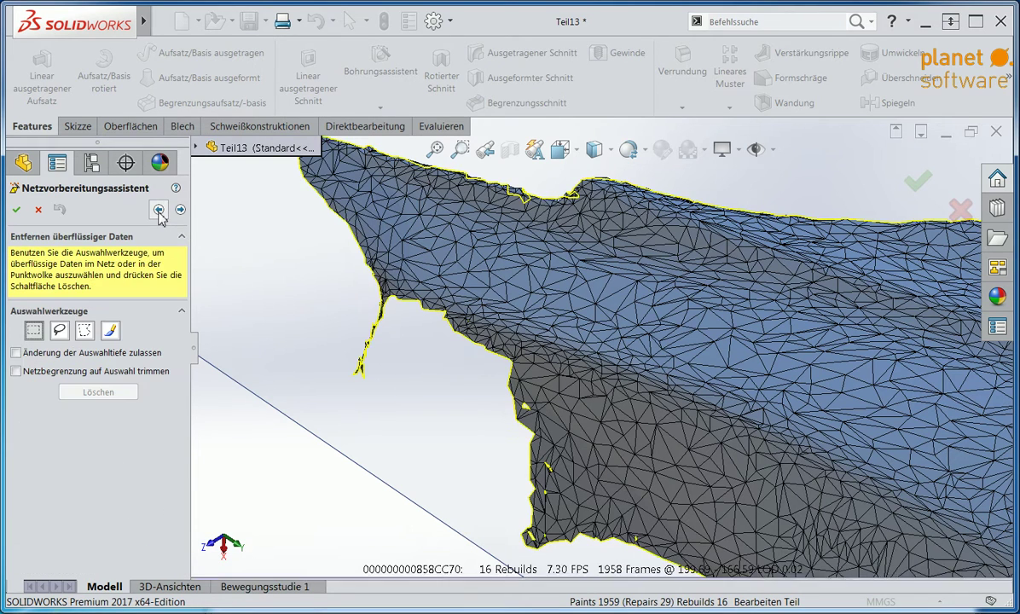
pyautogui.click(111, 330)
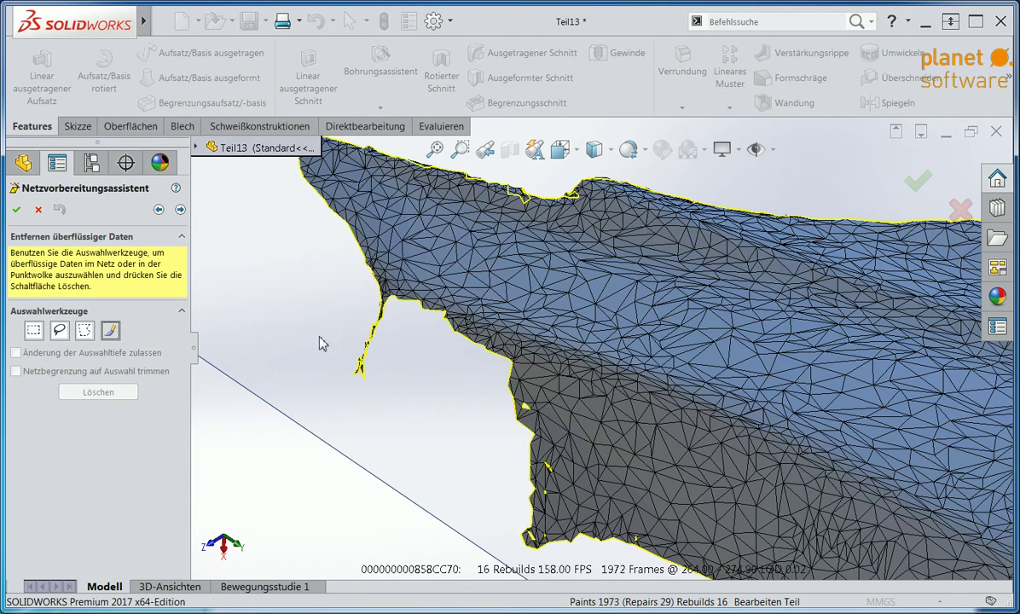
pyautogui.moveTo(383, 297)
pyautogui.mouseDown()
pyautogui.moveTo(383, 320)
pyautogui.moveTo(359, 361)
pyautogui.mouseUp()
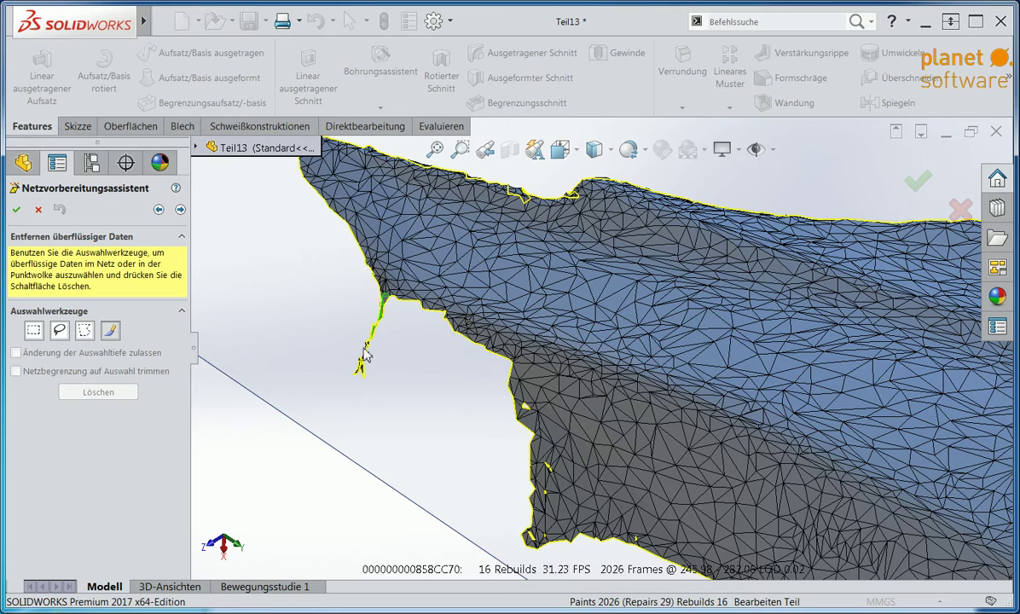
pyautogui.click(113, 393)
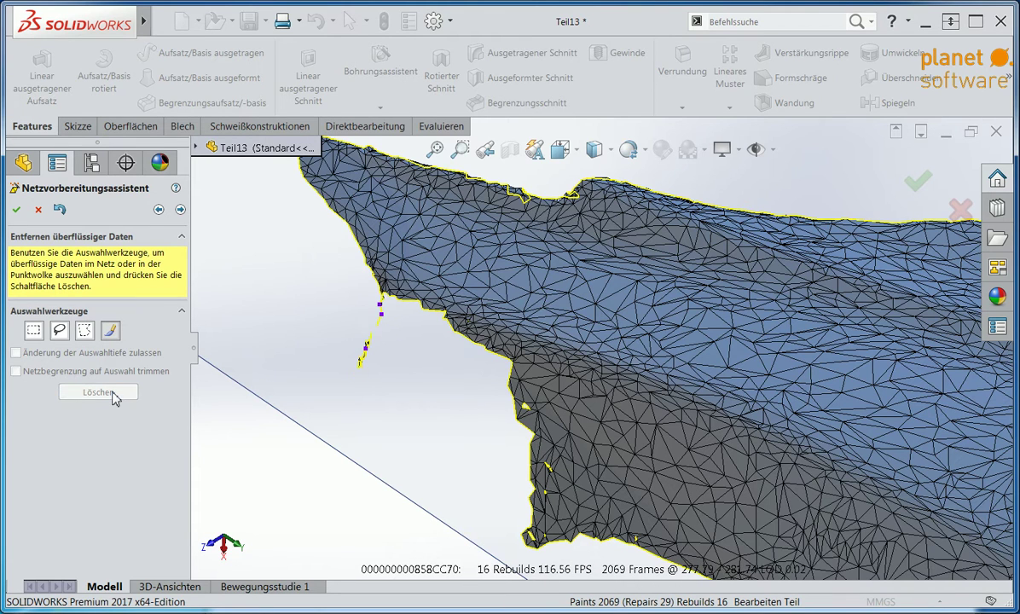
# Lasso and delete the remaining spike fragments and stray facets along the lower edge.
pyautogui.click(60, 331)
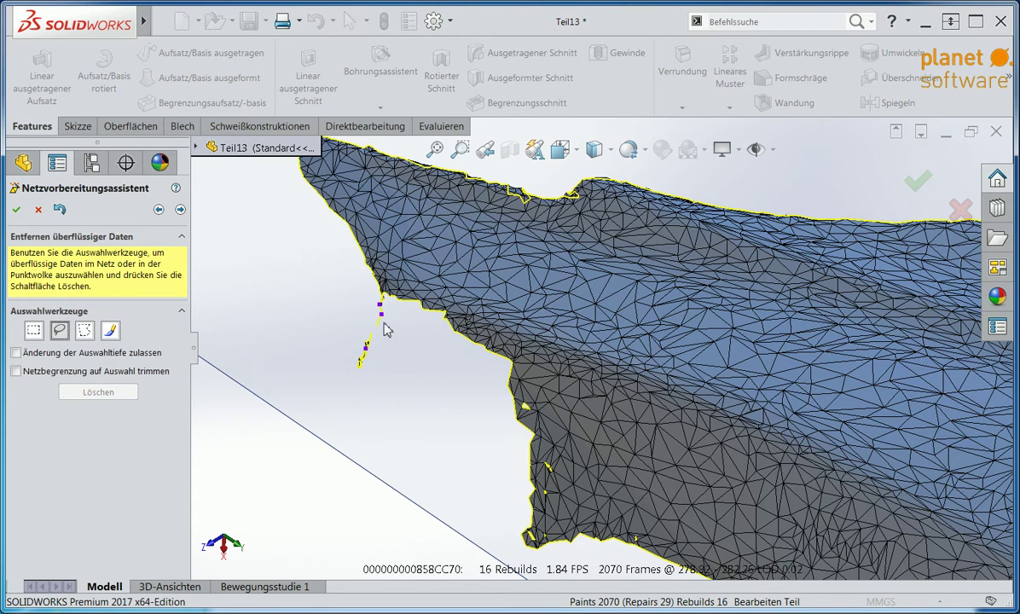
pyautogui.moveTo(403, 314); pyautogui.dragTo(370, 290)
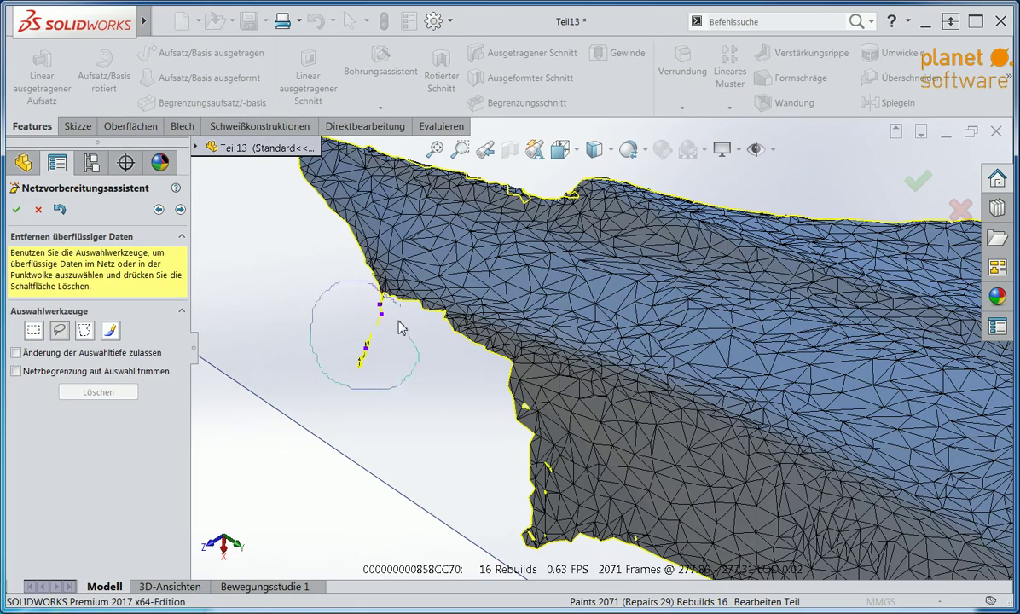
pyautogui.moveTo(400, 328); pyautogui.dragTo(390, 308)
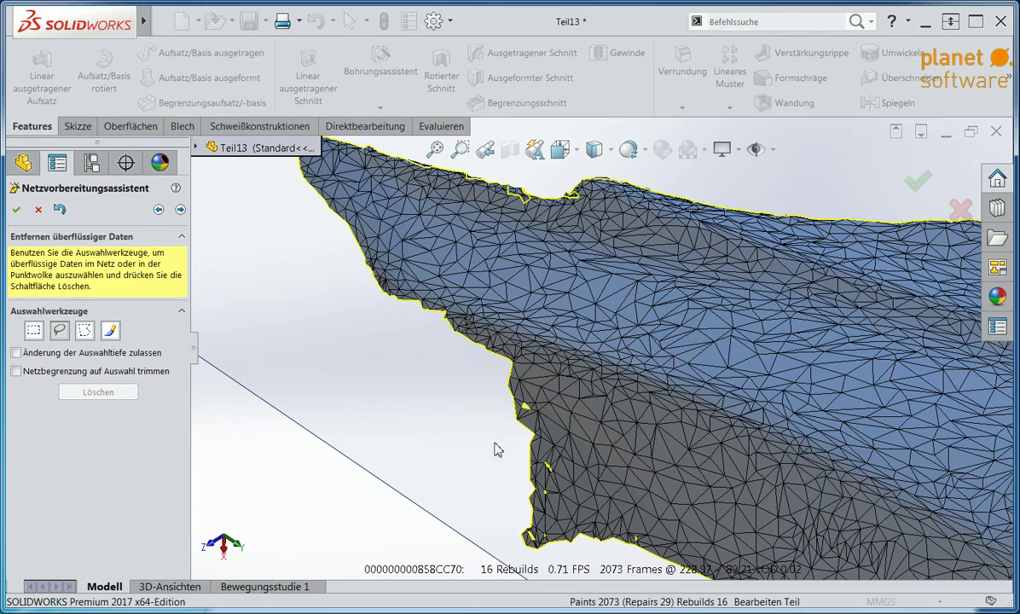
pyautogui.keyDown('ctrl'); pyautogui.moveTo(495, 449); pyautogui.dragTo(193, 239, button='middle'); pyautogui.keyUp('ctrl')
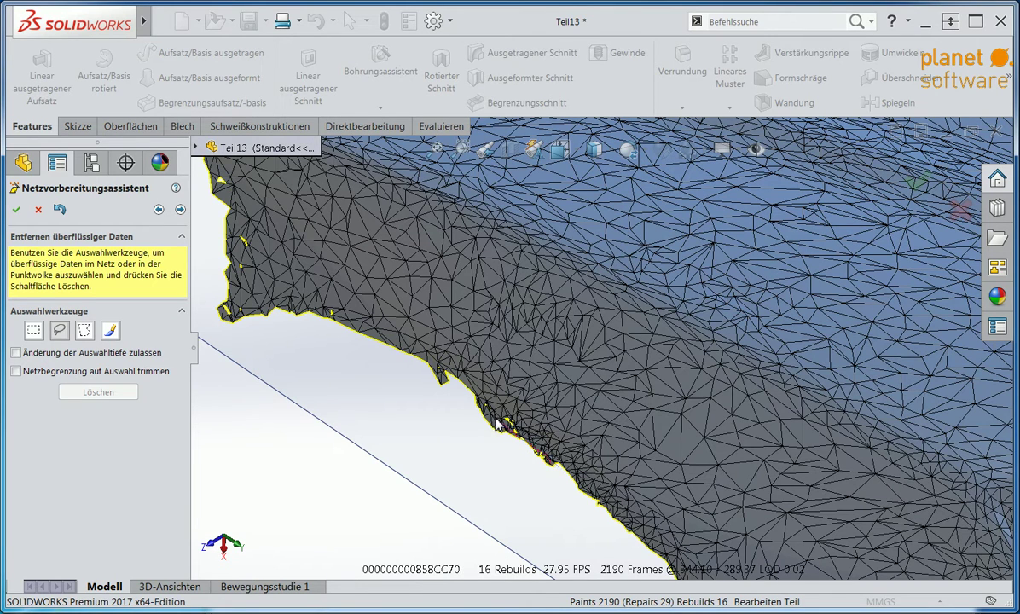
pyautogui.moveTo(501, 481); pyautogui.dragTo(562, 499)
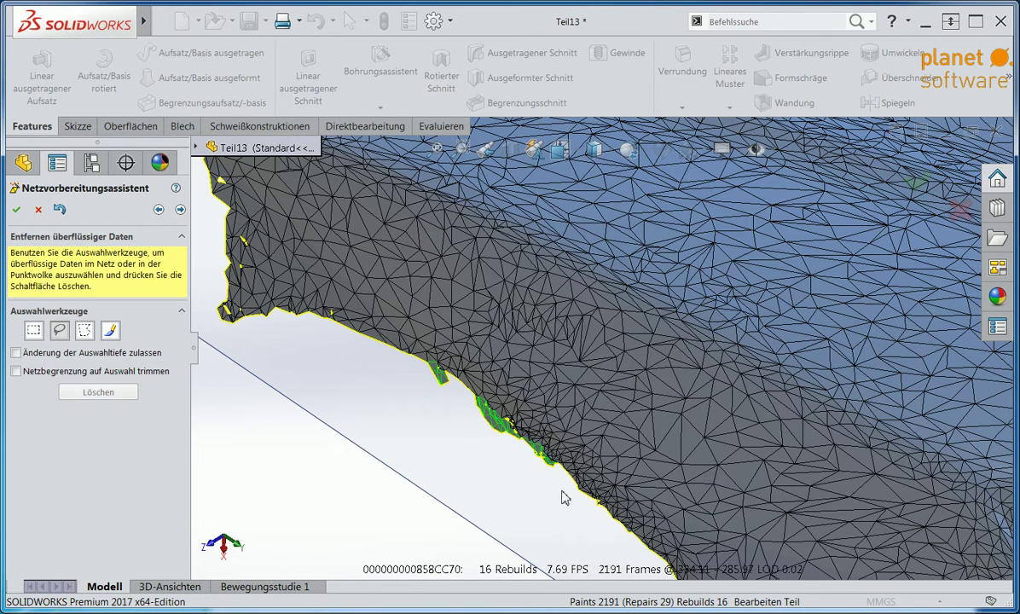
pyautogui.click(99, 393)
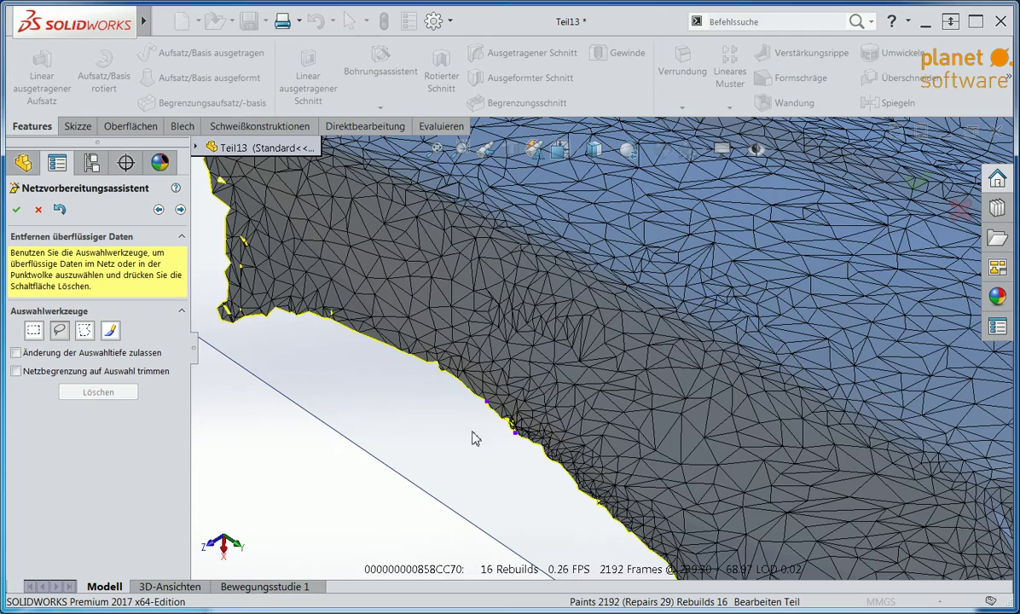
pyautogui.scroll(2, 545, 418)
pyautogui.scroll(2, 578, 358)
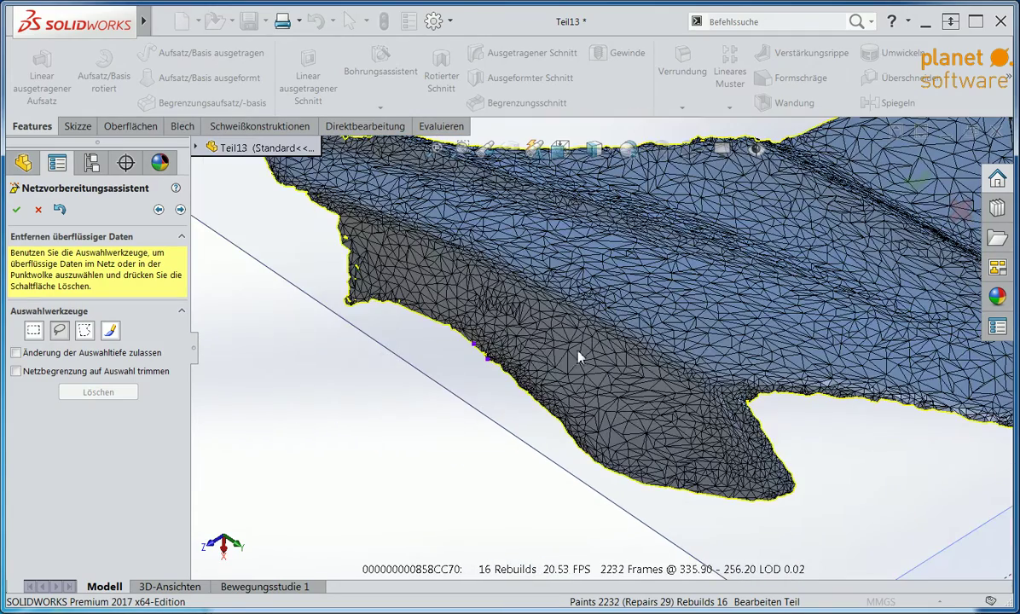
pyautogui.scroll(3, 699, 317)
pyautogui.scroll(2, 603, 320)
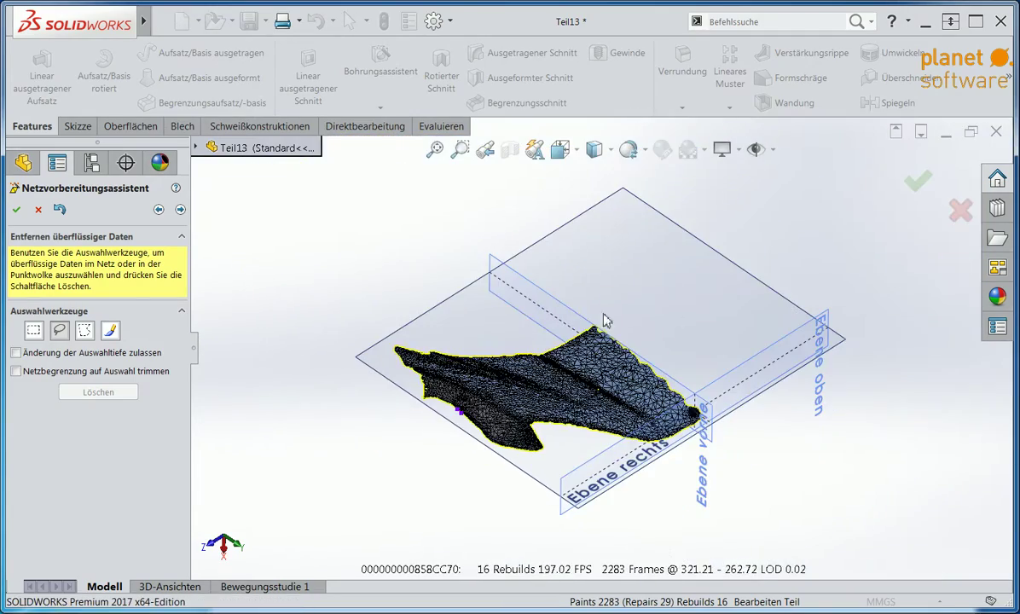
# Skip simplification and raise global smoothing to maximum before hole filling.
pyautogui.click(181, 209)
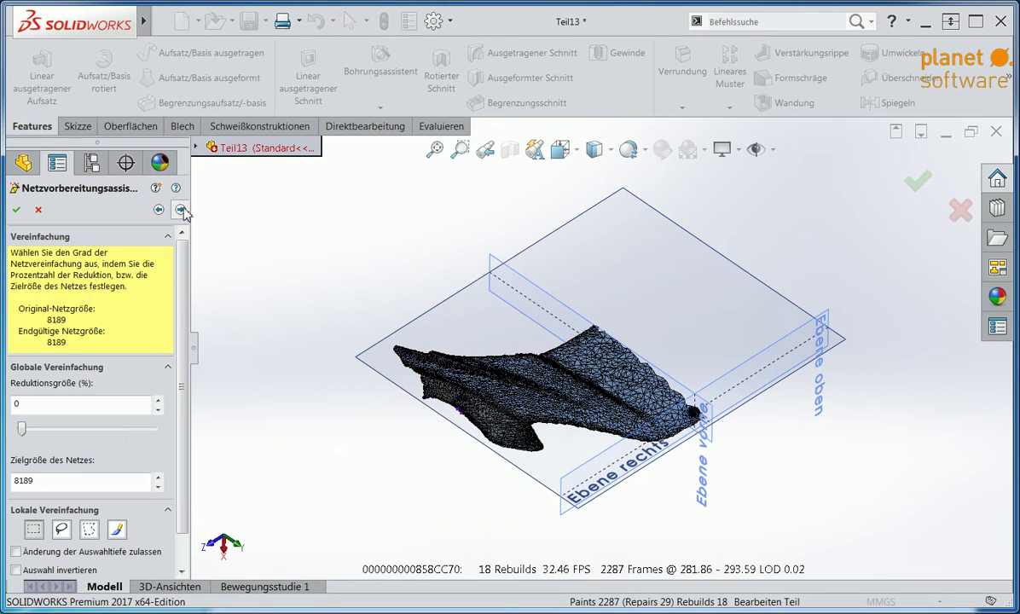
pyautogui.click(182, 209)
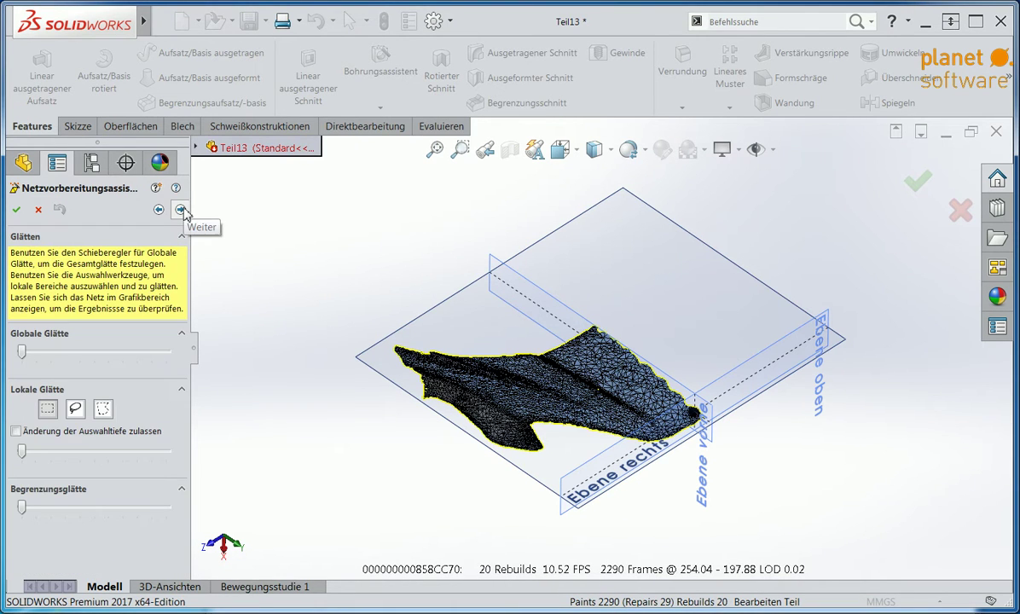
pyautogui.moveTo(21, 351); pyautogui.dragTo(74, 360)
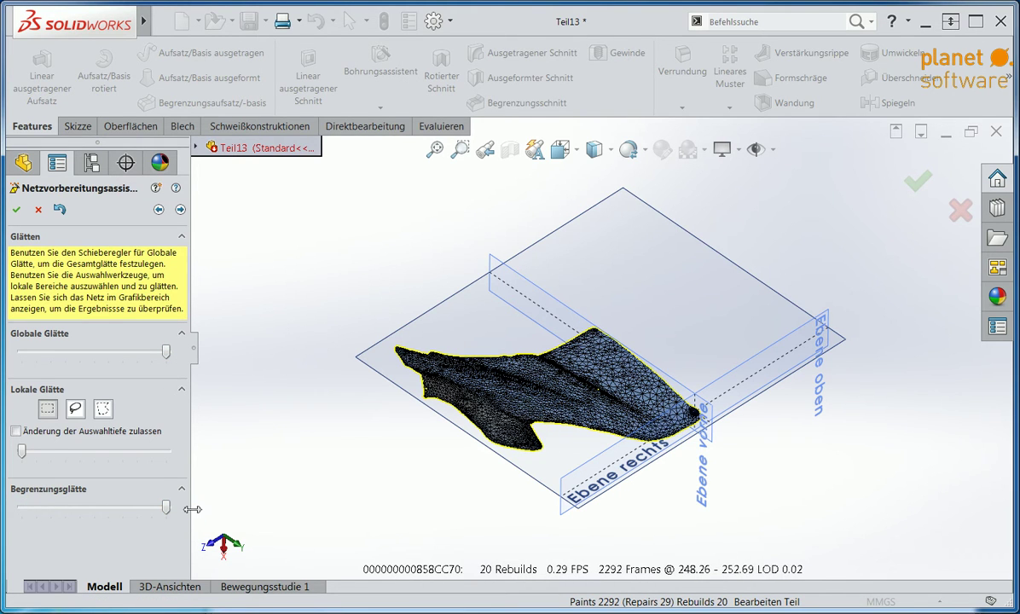
pyautogui.click(178, 214)
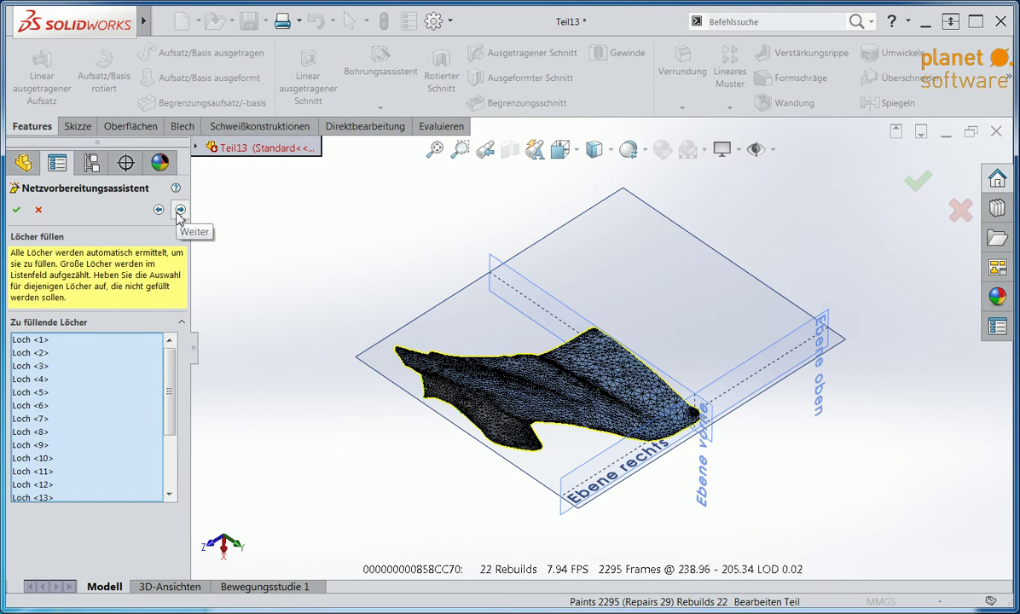
# Inspect the mesh holes with the magnifier, then advance to Netzfertigstellung.
pyautogui.hotkey('shift', 'z')
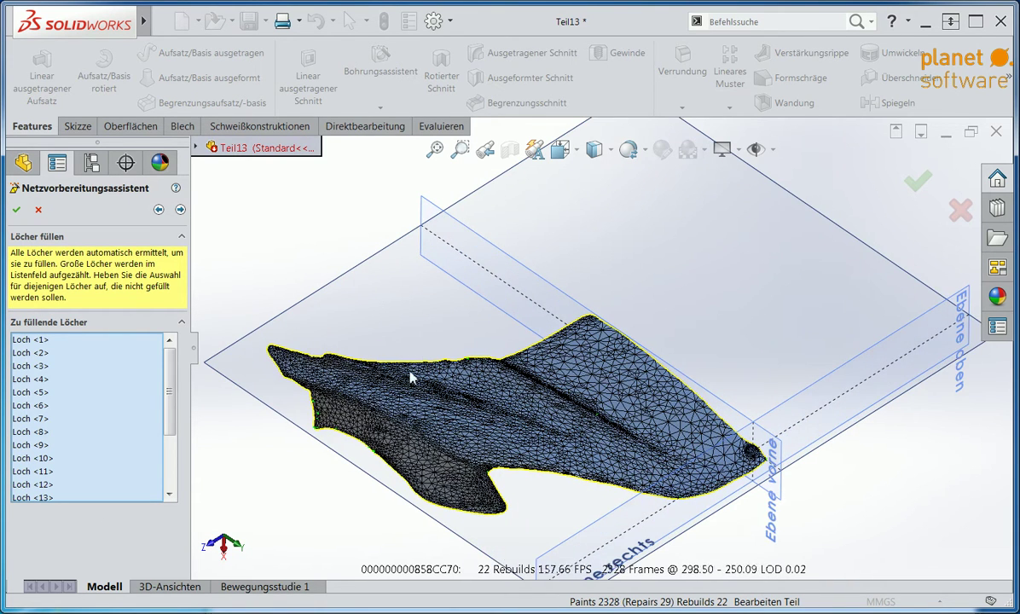
pyautogui.press('g')
pyautogui.scroll(-2, 303, 428)
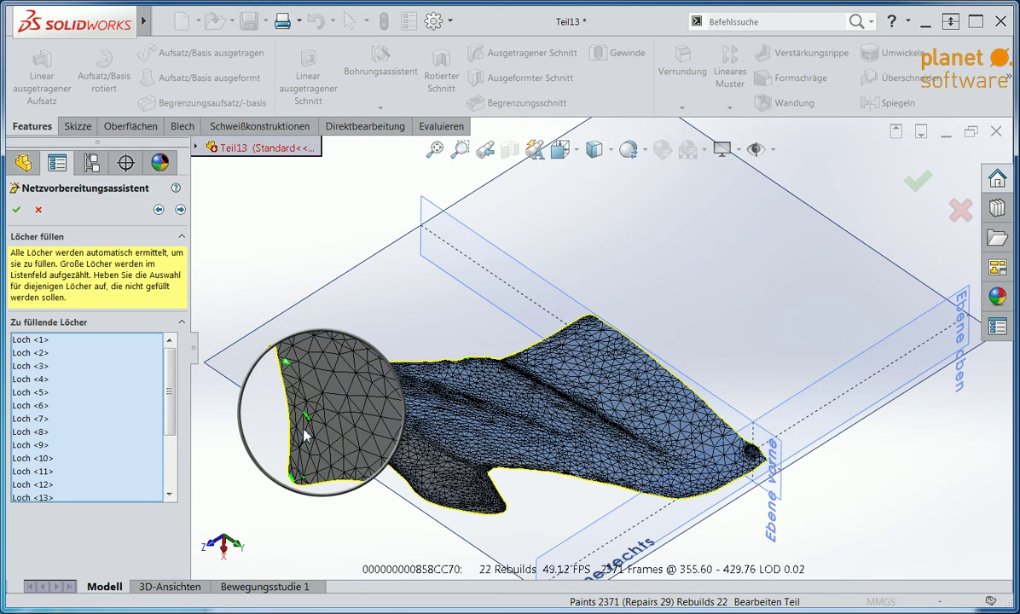
pyautogui.scroll(-2, 306, 435)
pyautogui.press('Escape')
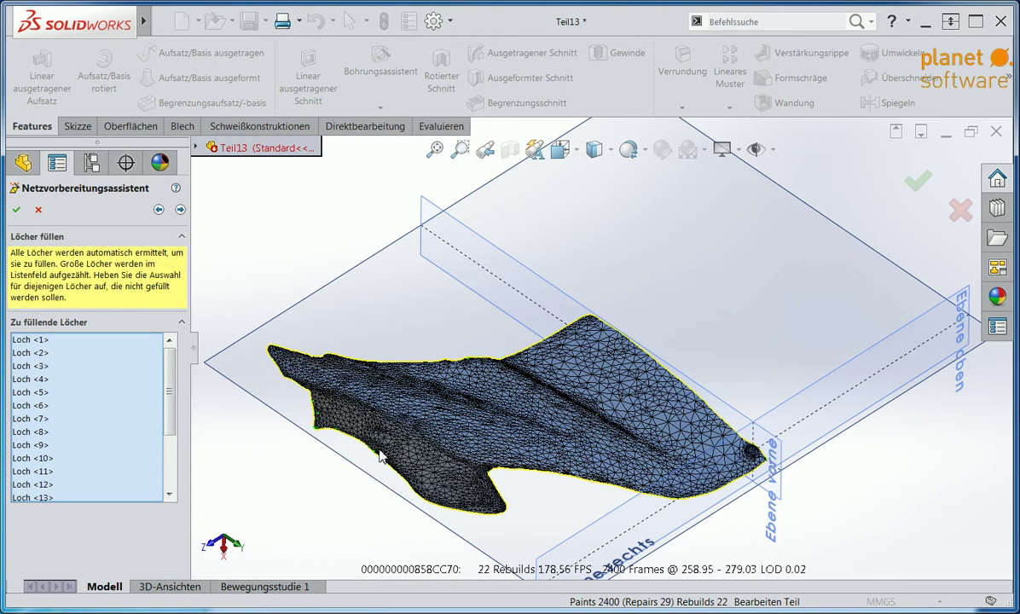
pyautogui.press('g')
pyautogui.scroll(-2, 379, 465)
pyautogui.scroll(-2, 386, 478)
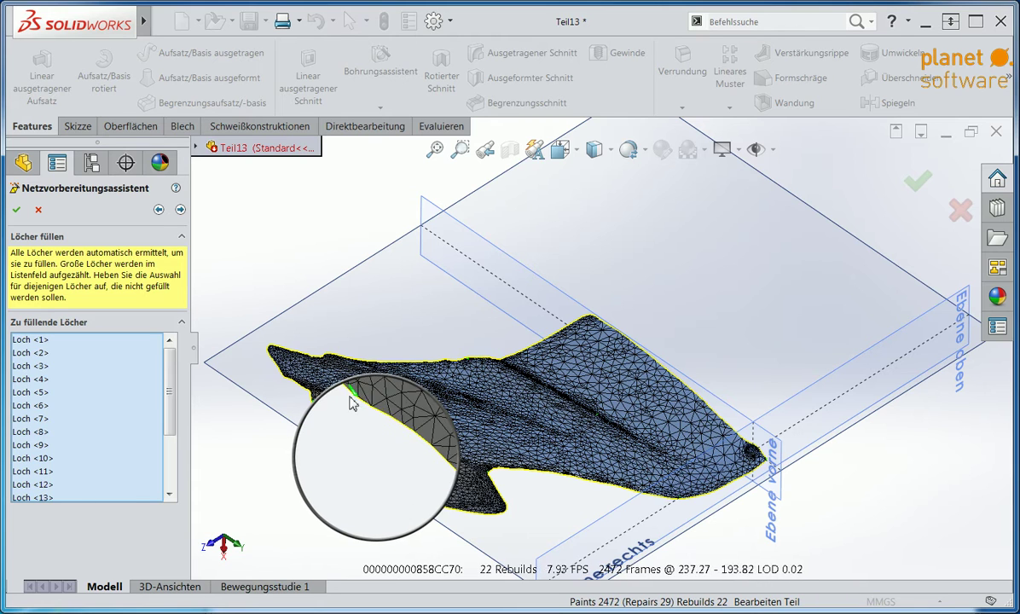
pyautogui.press('Escape')
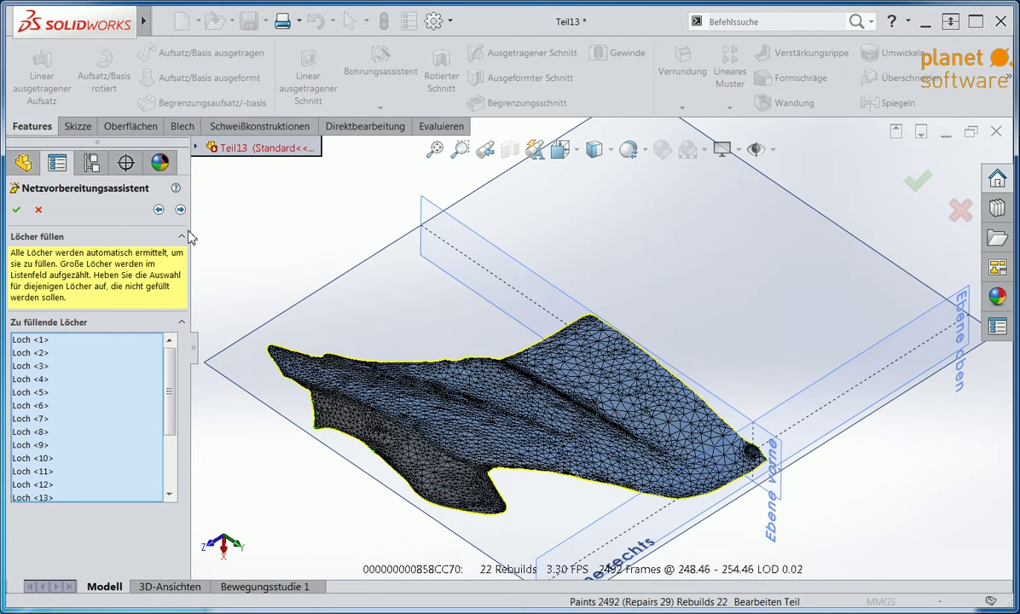
pyautogui.click(180, 210)
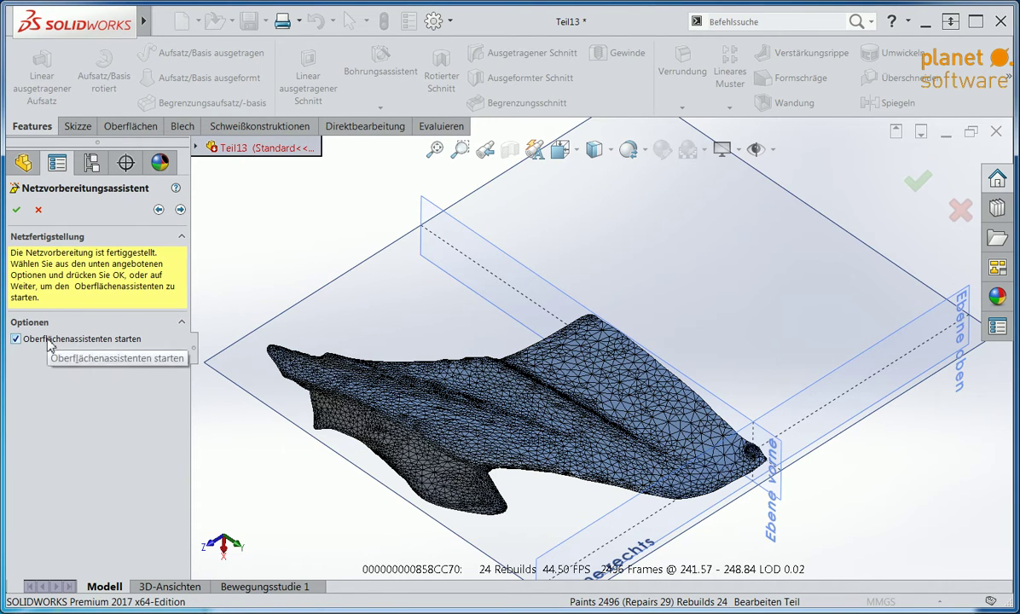
# Create Vernetzung1 without the surface wizard, then reopen mesh preparation up to noise reduction.
pyautogui.click(16, 339)
pyautogui.click(16, 211)
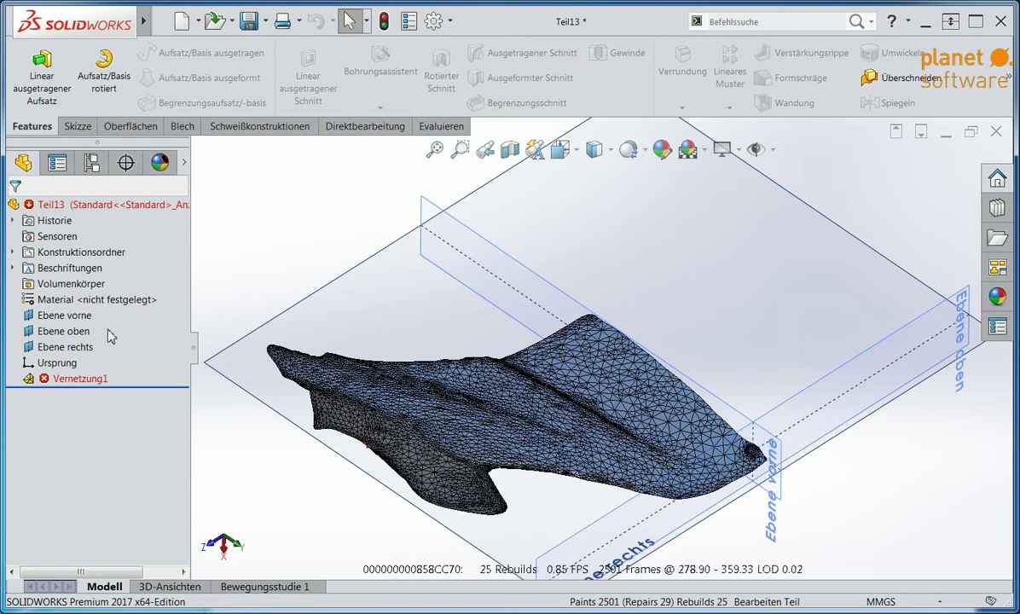
pyautogui.rightClick(77, 381)
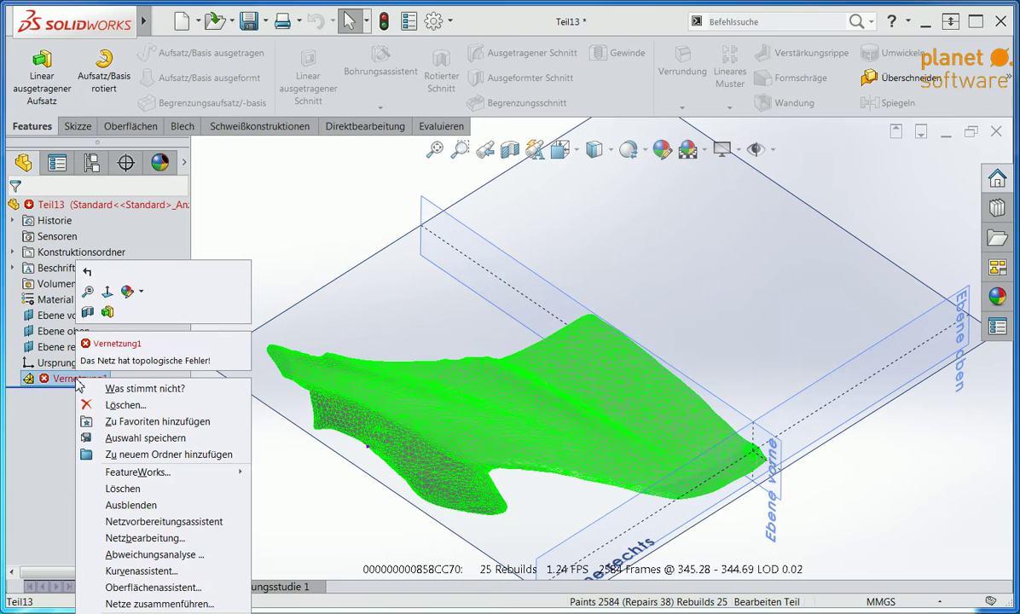
pyautogui.click(137, 521)
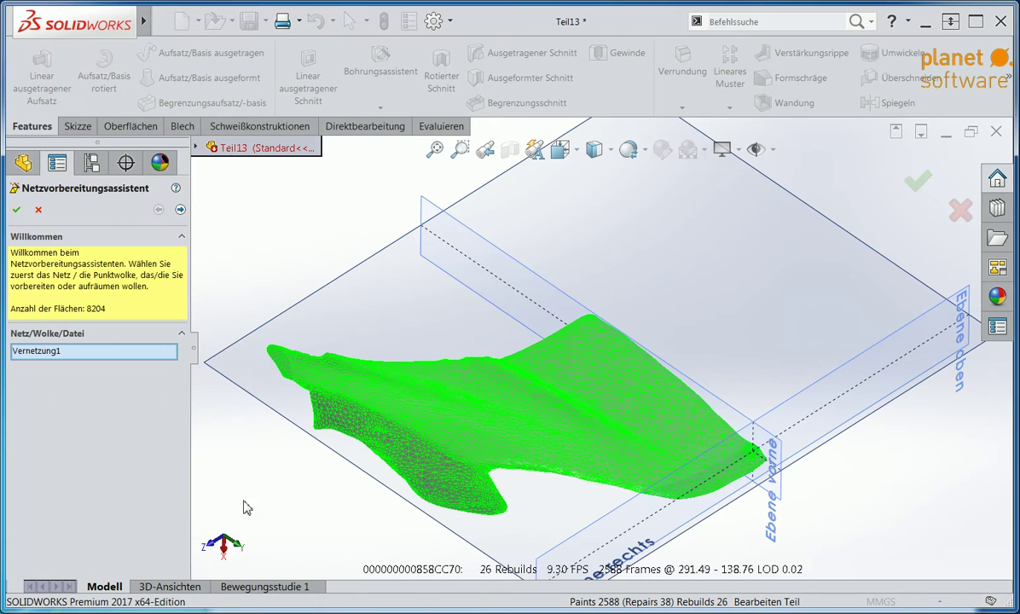
pyautogui.click(181, 209)
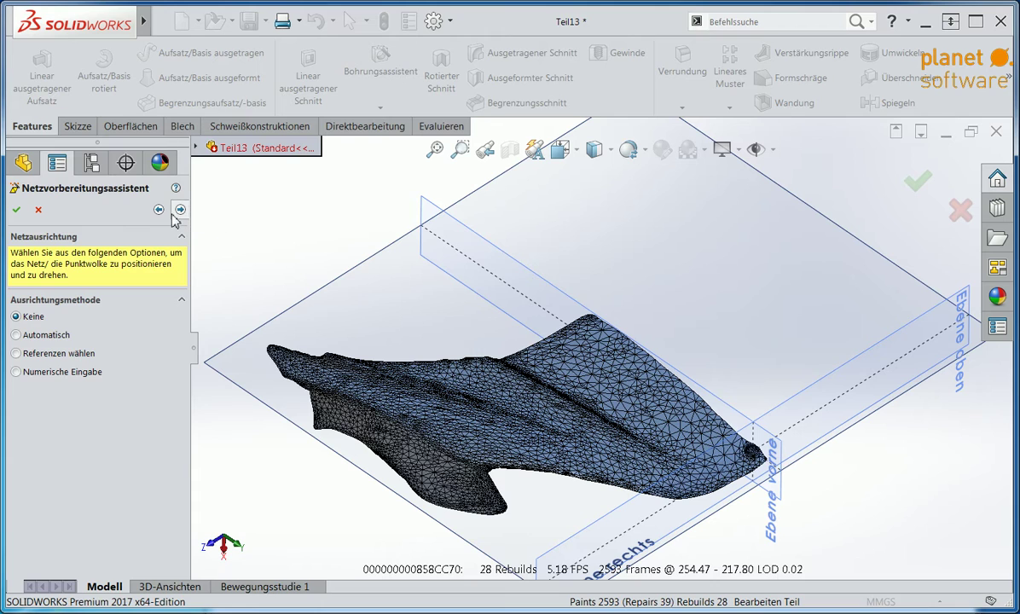
pyautogui.click(180, 210)
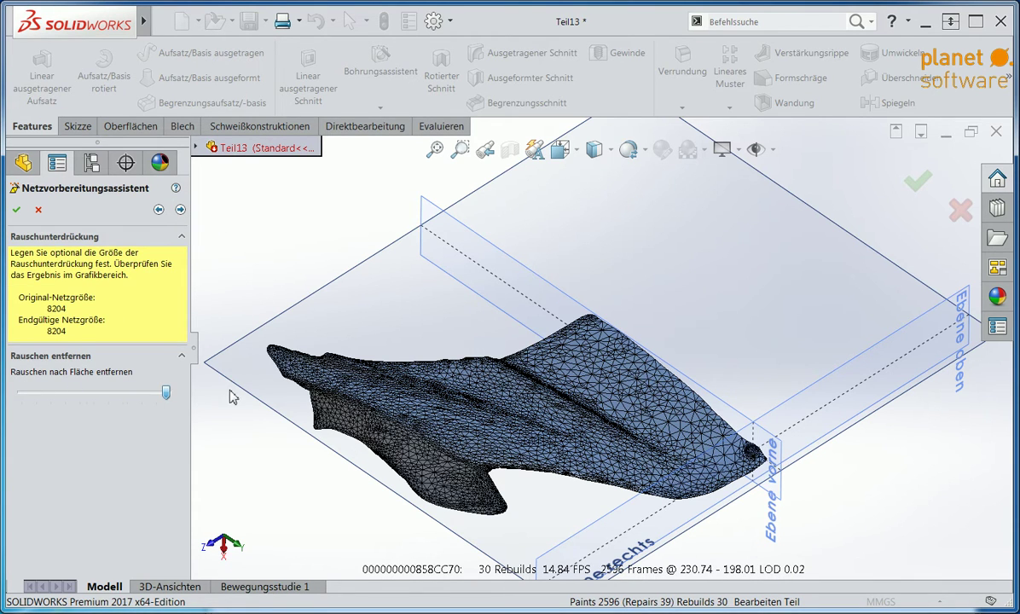
# Advance to extra-data removal and orbit the mesh to a side-on view.
pyautogui.click(180, 209)
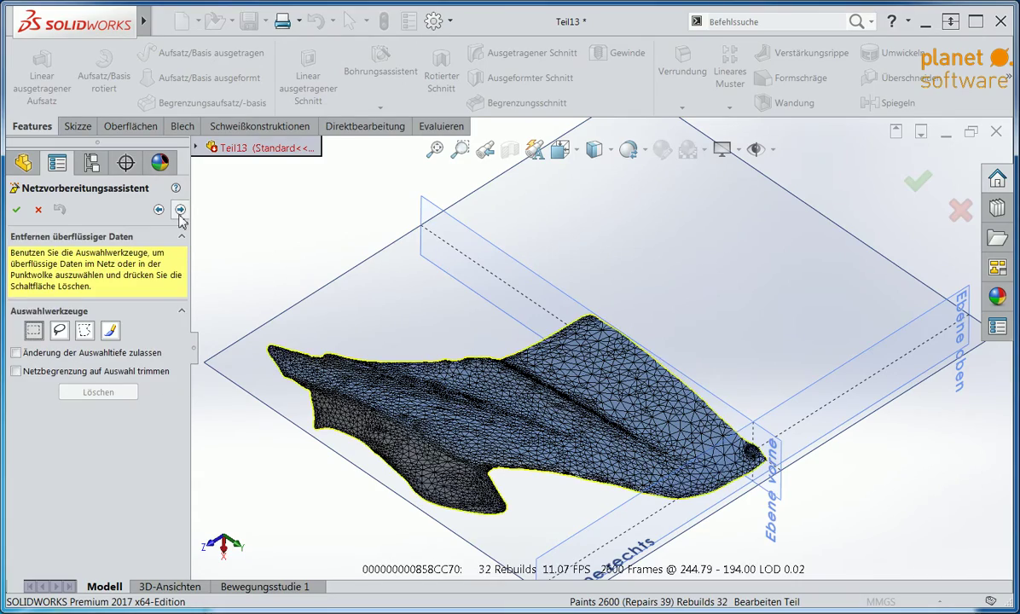
pyautogui.scroll(-2, 350, 487)
pyautogui.scroll(-2, 387, 416)
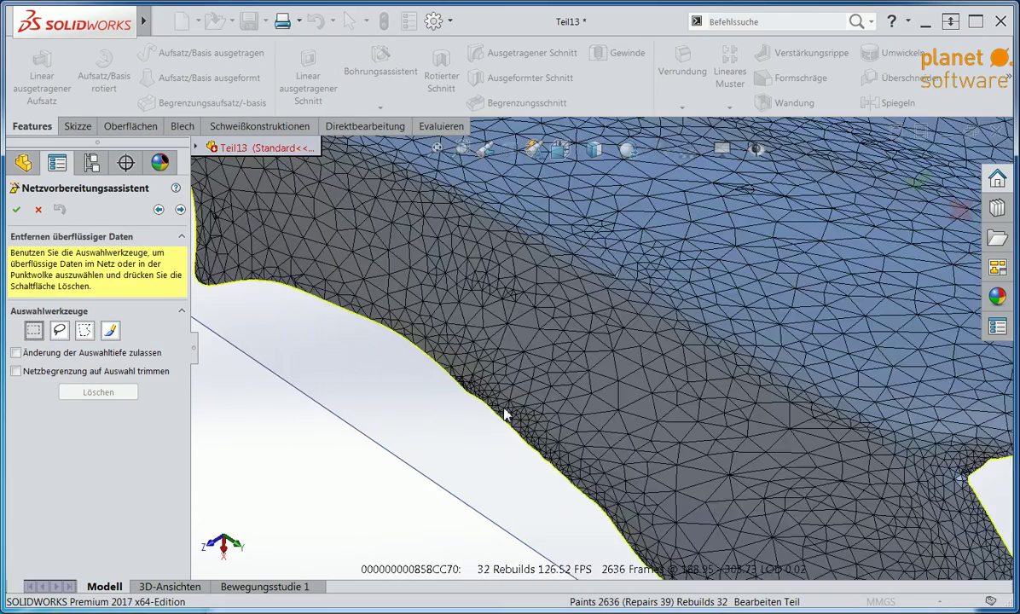
pyautogui.scroll(-2, 506, 411)
pyautogui.moveTo(509, 383)
pyautogui.mouseDown(button='middle')
pyautogui.moveTo(483, 355)
pyautogui.moveTo(486, 333)
pyautogui.moveTo(522, 284)
pyautogui.mouseUp(button='middle')
pyautogui.scroll(5, 522, 284)
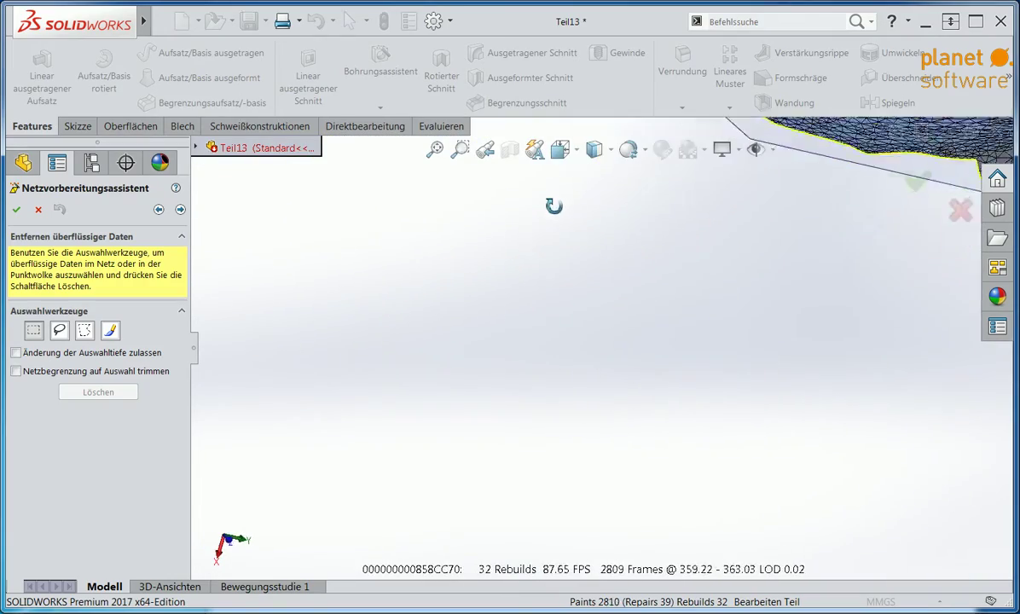
pyautogui.moveTo(574, 262)
pyautogui.mouseDown(button='middle')
pyautogui.moveTo(821, 321)
pyautogui.moveTo(834, 266)
pyautogui.moveTo(976, 291)
pyautogui.moveTo(756, 293)
pyautogui.moveTo(622, 335)
pyautogui.mouseUp(button='middle')
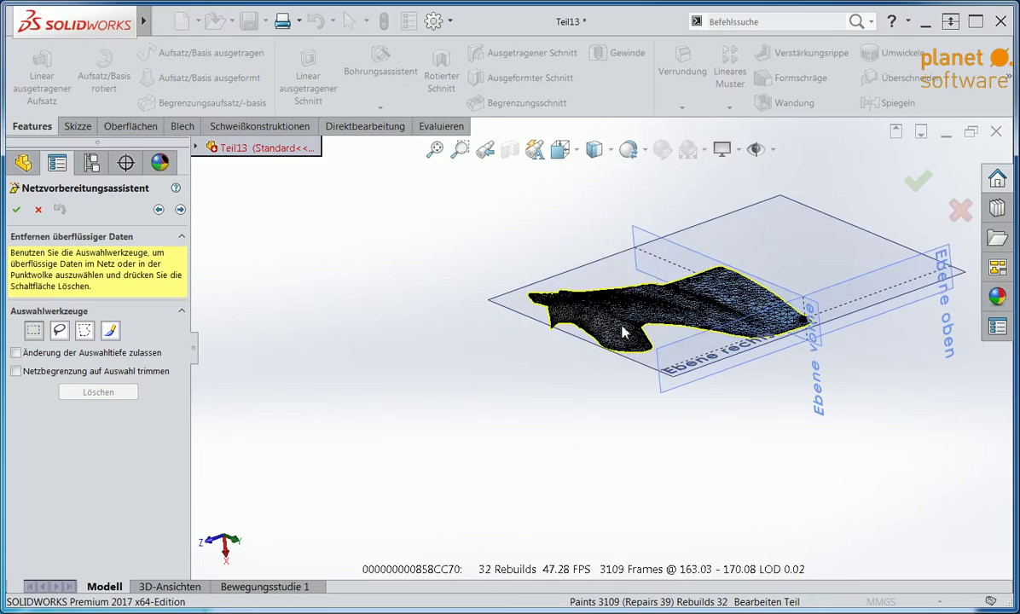
# Lasso and delete the ragged triangles along the mesh's lower edge.
pyautogui.scroll(-3, 706, 296)
pyautogui.scroll(-4, 705, 220)
pyautogui.moveTo(705, 221)
pyautogui.mouseDown(button='middle')
pyautogui.moveTo(662, 345)
pyautogui.moveTo(506, 448)
pyautogui.mouseUp(button='middle')
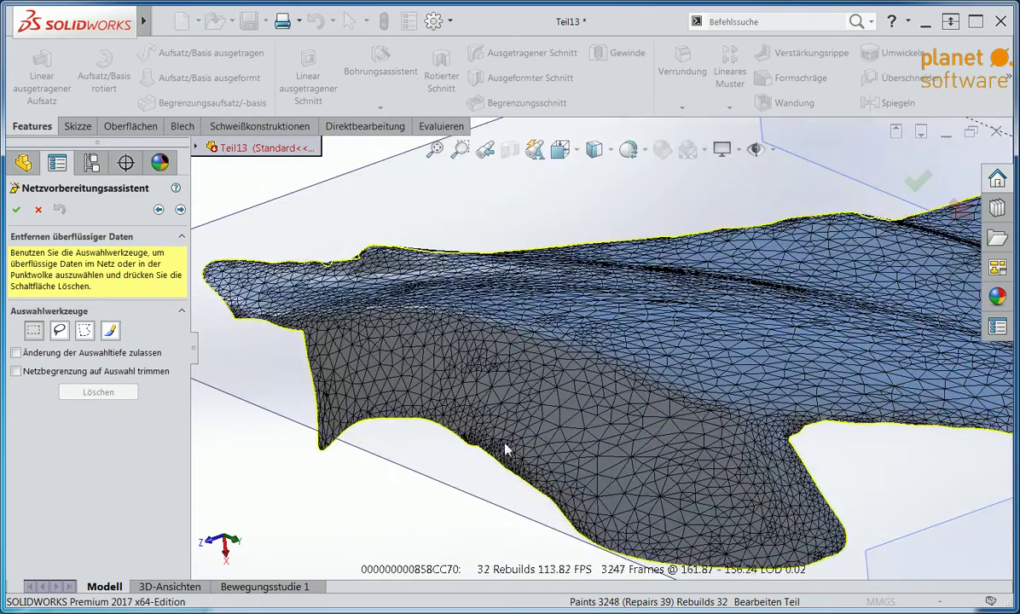
pyautogui.scroll(-3, 499, 436)
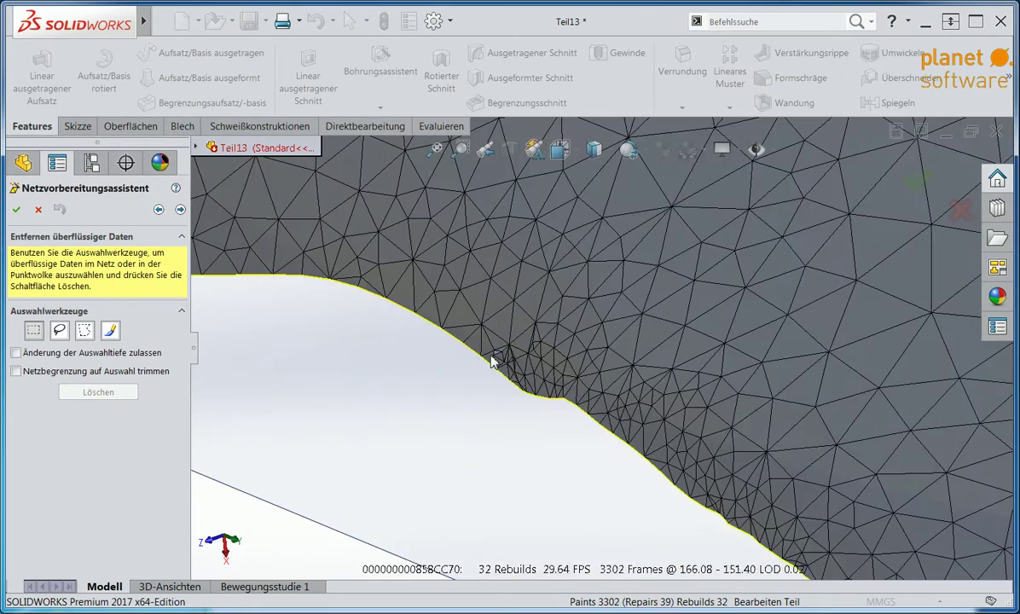
pyautogui.scroll(-2, 494, 354)
pyautogui.scroll(-2, 499, 365)
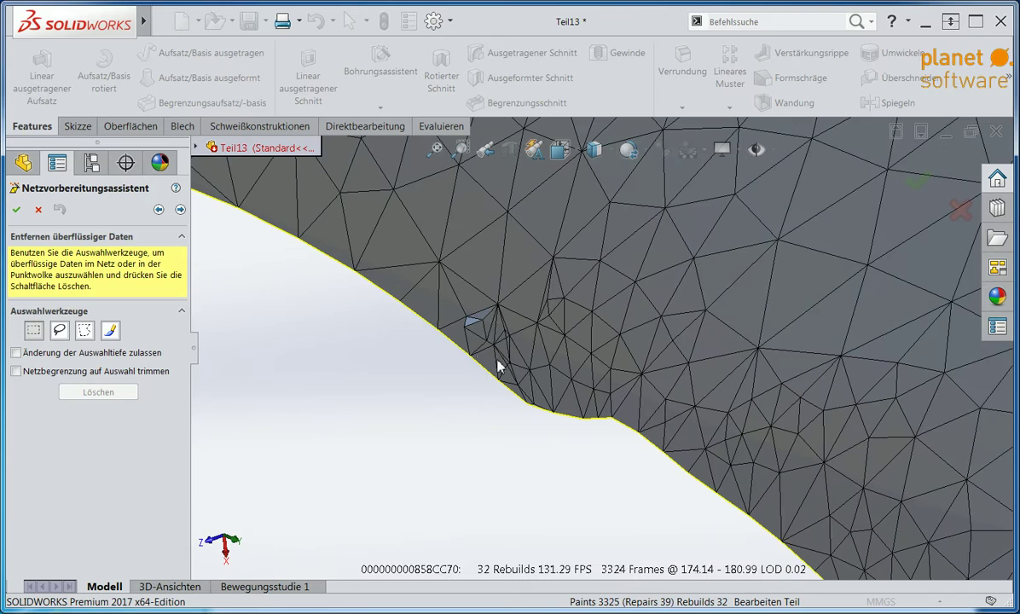
pyautogui.click(59, 330)
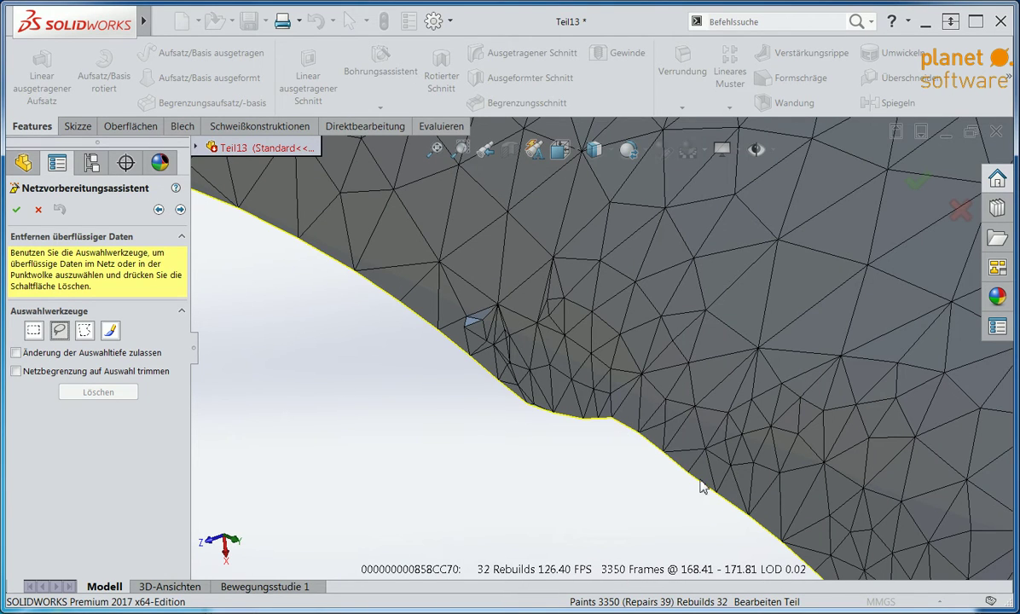
pyautogui.moveTo(375, 296); pyautogui.dragTo(276, 282)
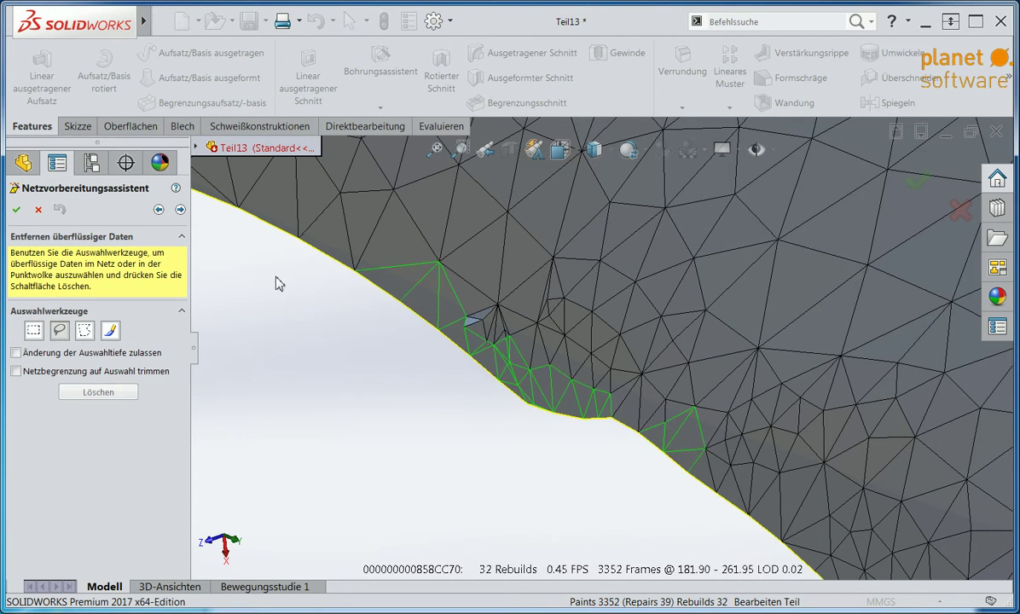
pyautogui.click(98, 392)
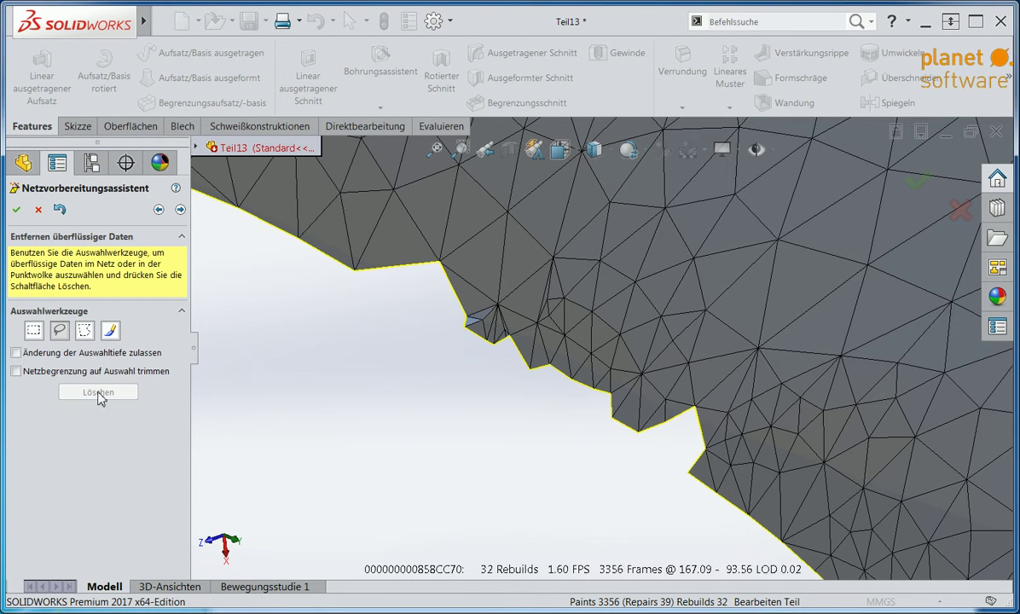
# Skip through simplification, smoothing and hole filling with Start Surface Wizard off, fit the Vernetzung1 view.
pyautogui.click(179, 210)
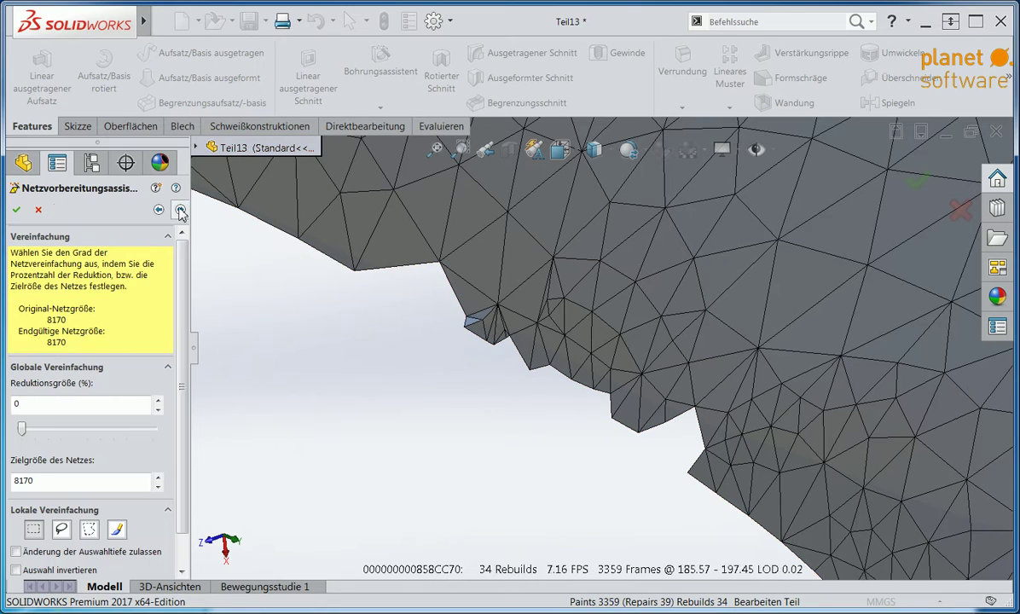
pyautogui.click(180, 211)
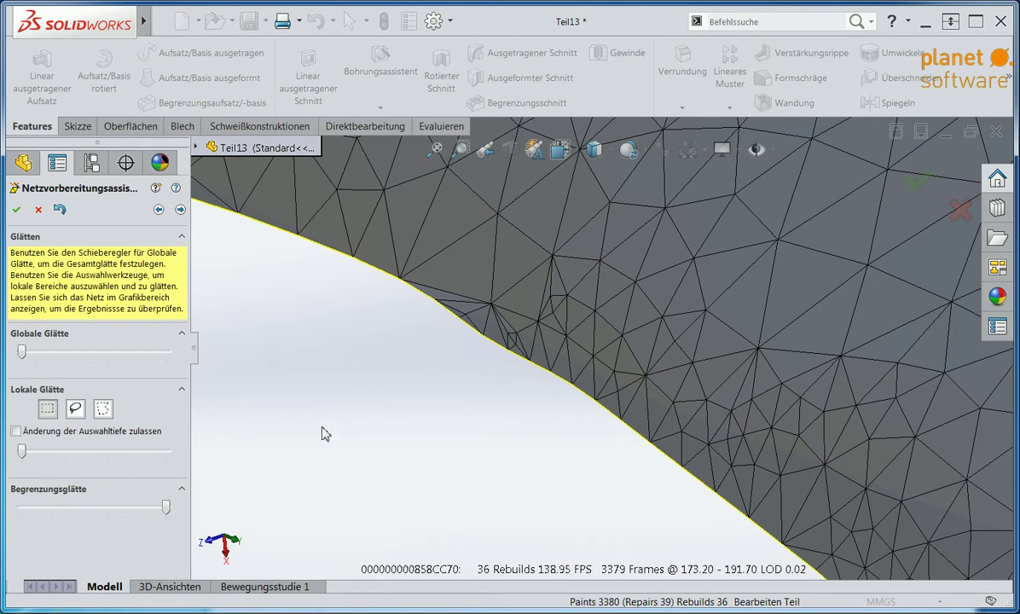
pyautogui.click(180, 211)
pyautogui.click(180, 210)
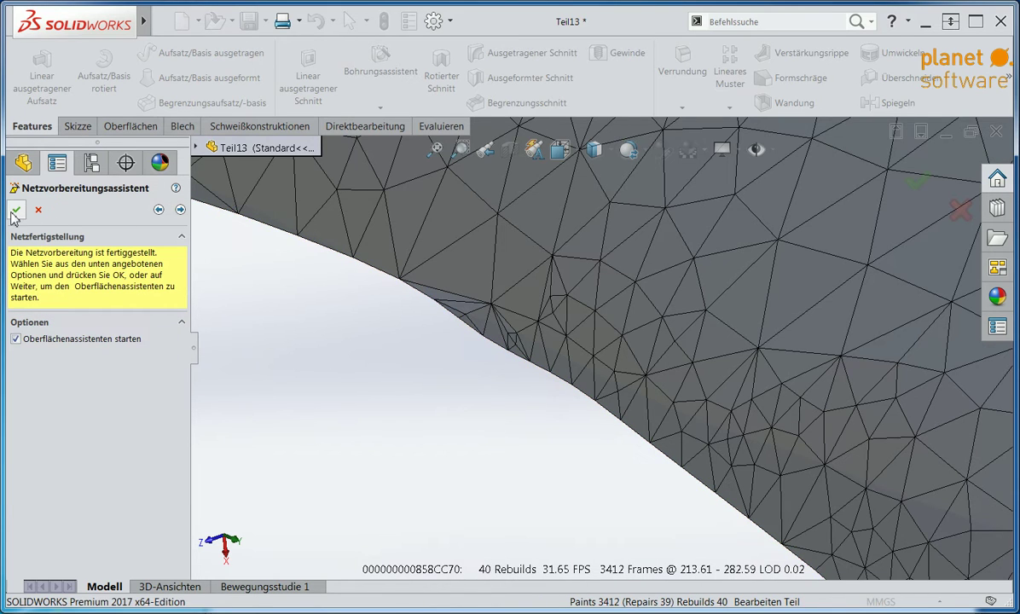
pyautogui.click(15, 339)
pyautogui.click(16, 210)
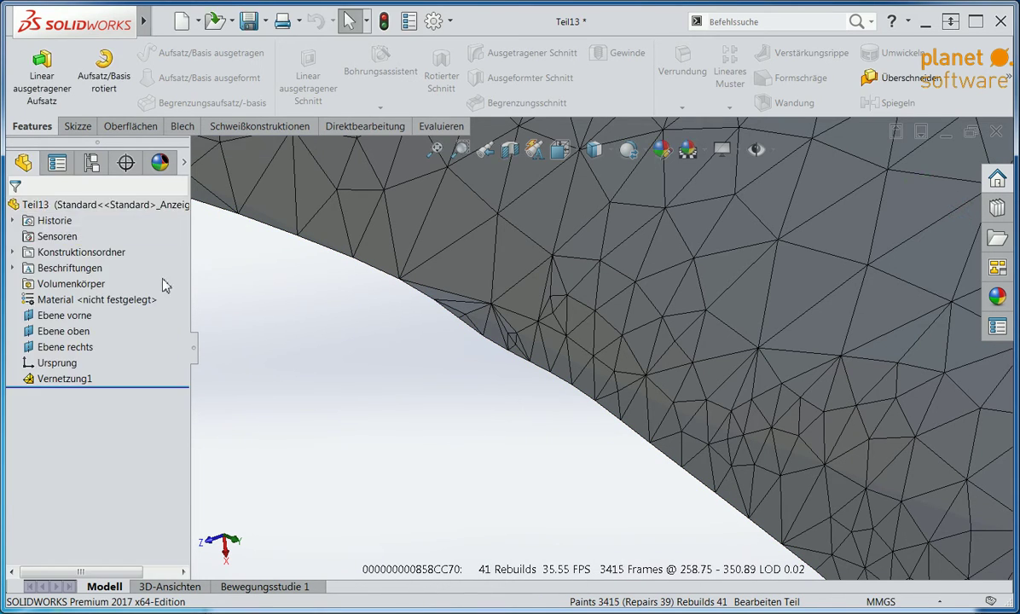
pyautogui.press('f')
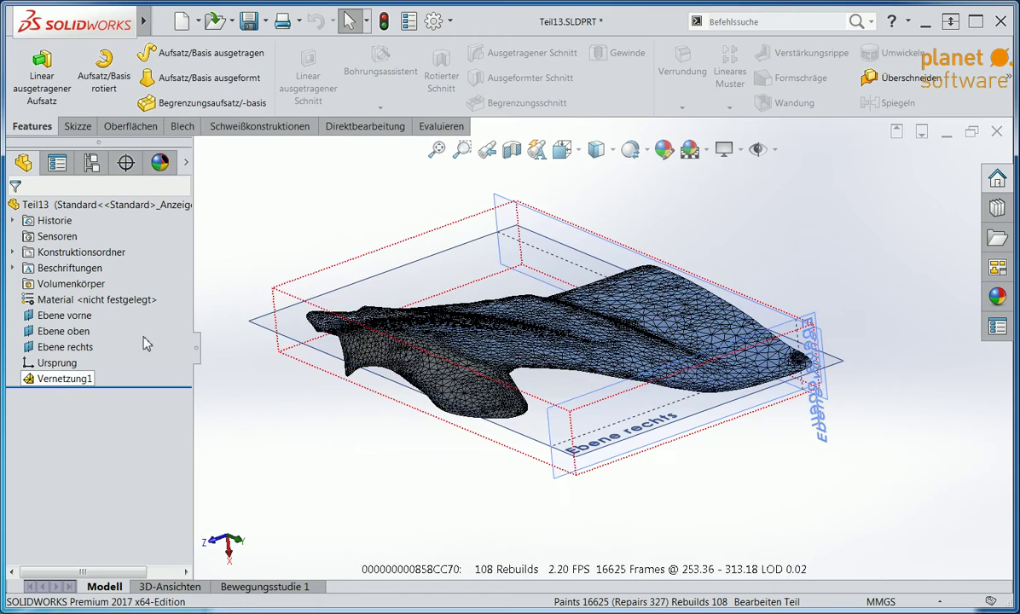
pyautogui.rightClick(67, 379)
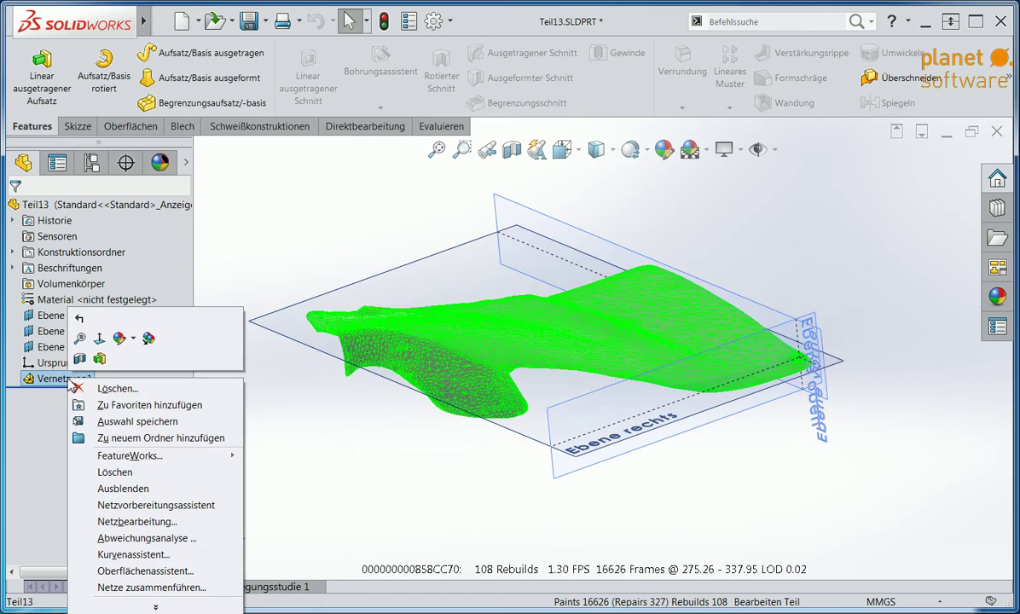
pyautogui.click(151, 572)
pyautogui.click(182, 210)
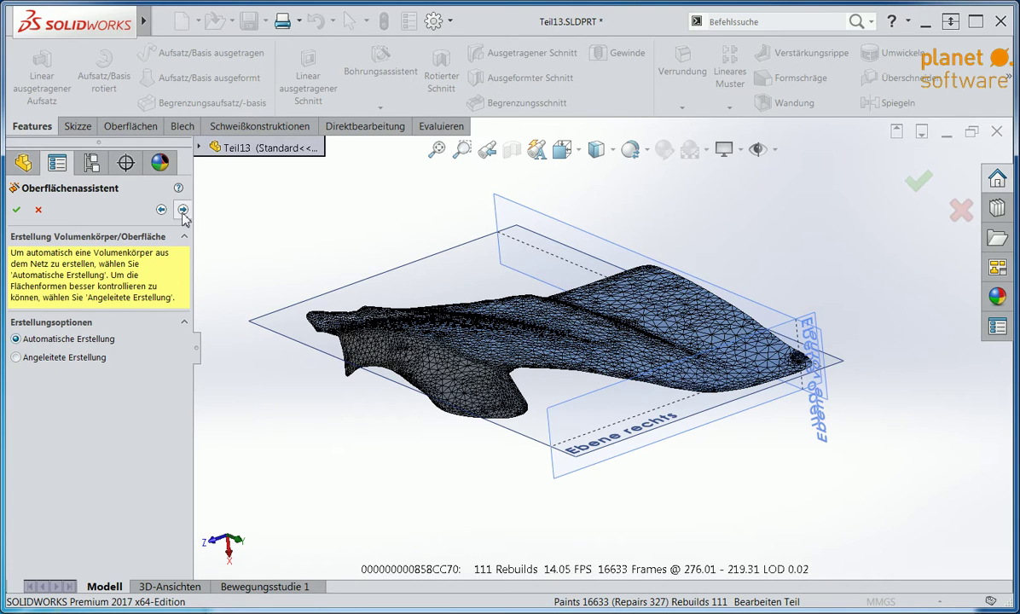
pyautogui.click(182, 210)
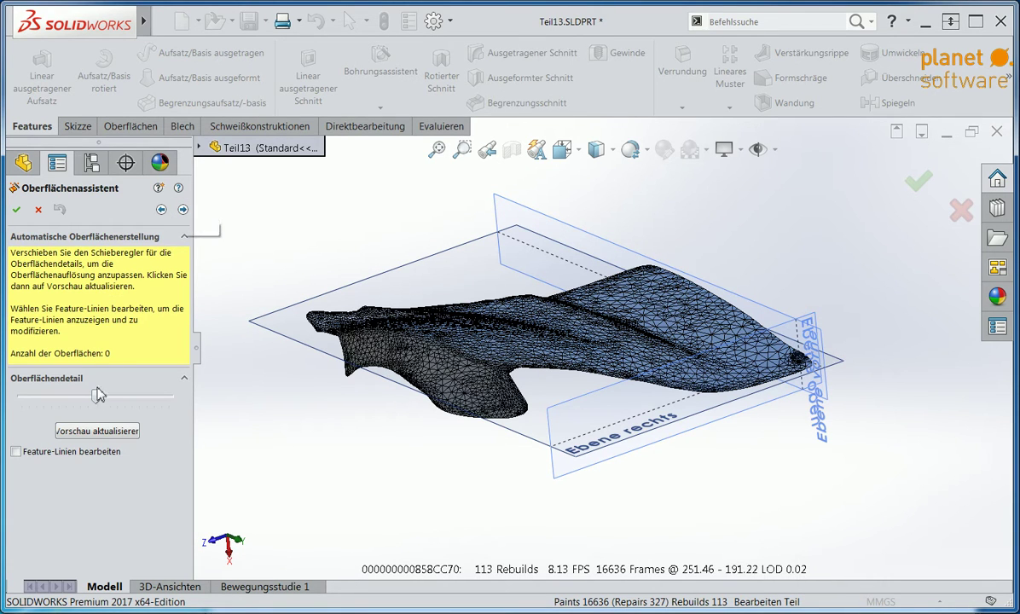
pyautogui.click(43, 454)
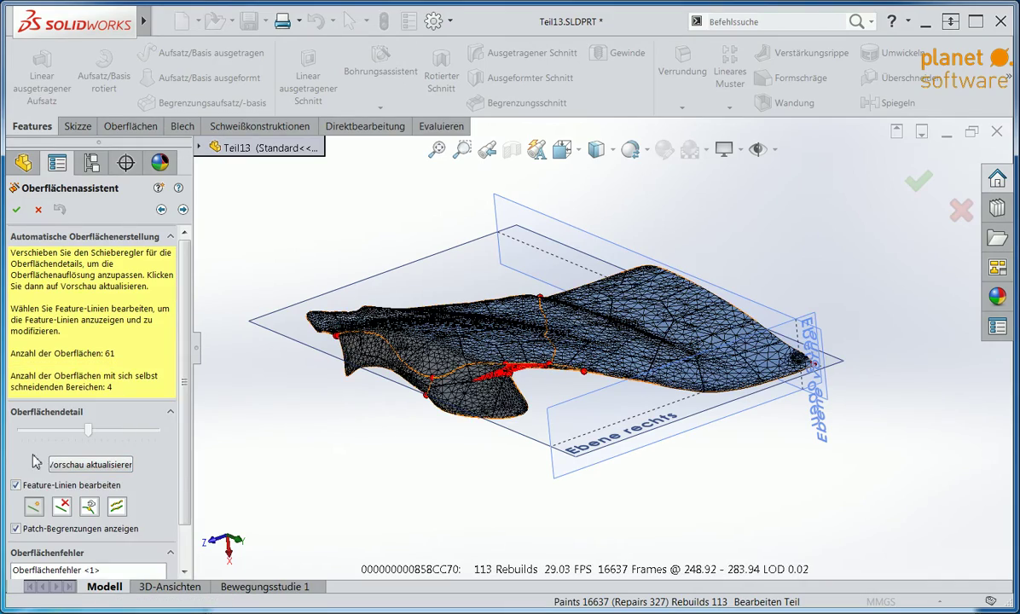
pyautogui.click(62, 507)
pyautogui.scroll(-3, 517, 358)
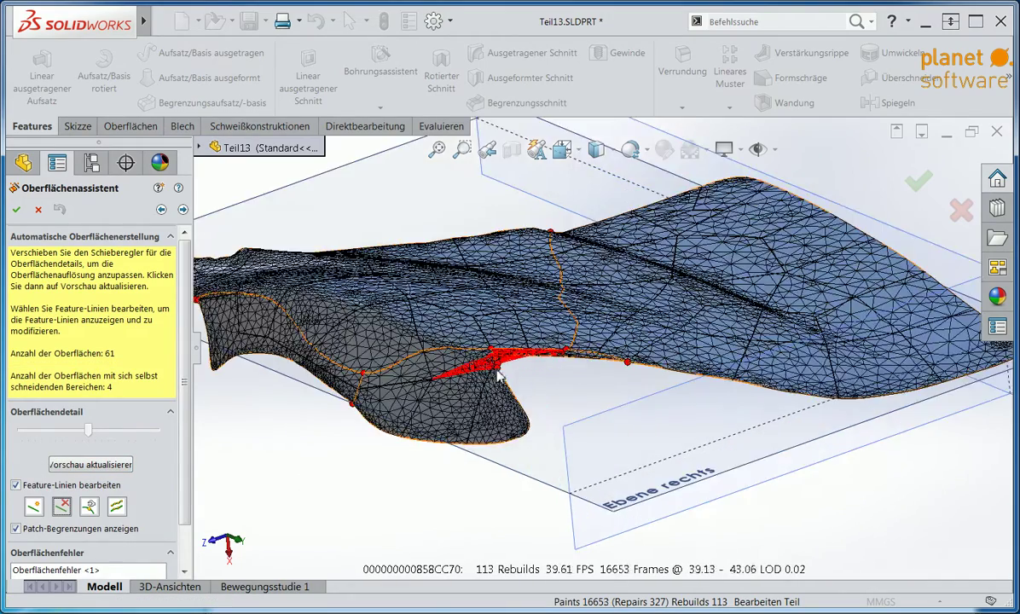
pyautogui.scroll(-4, 517, 359)
pyautogui.scroll(-2, 517, 358)
pyautogui.moveTo(486, 365)
pyautogui.mouseDown(button='middle')
pyautogui.moveTo(465, 344)
pyautogui.moveTo(463, 357)
pyautogui.mouseUp(button='middle')
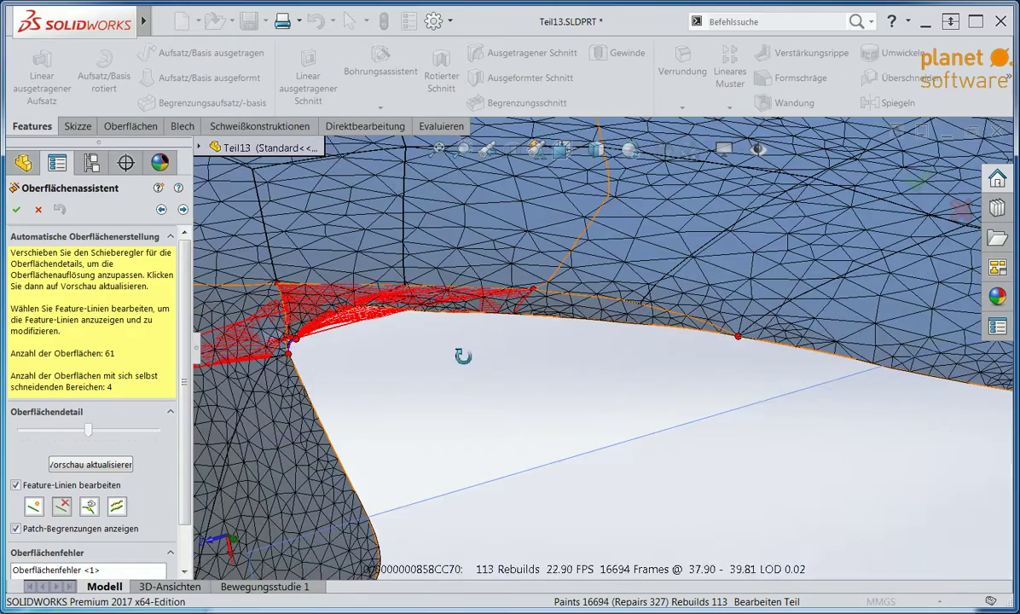
pyautogui.moveTo(348, 351)
pyautogui.mouseDown(button='middle')
pyautogui.moveTo(323, 334)
pyautogui.moveTo(401, 341)
pyautogui.mouseUp(button='middle')
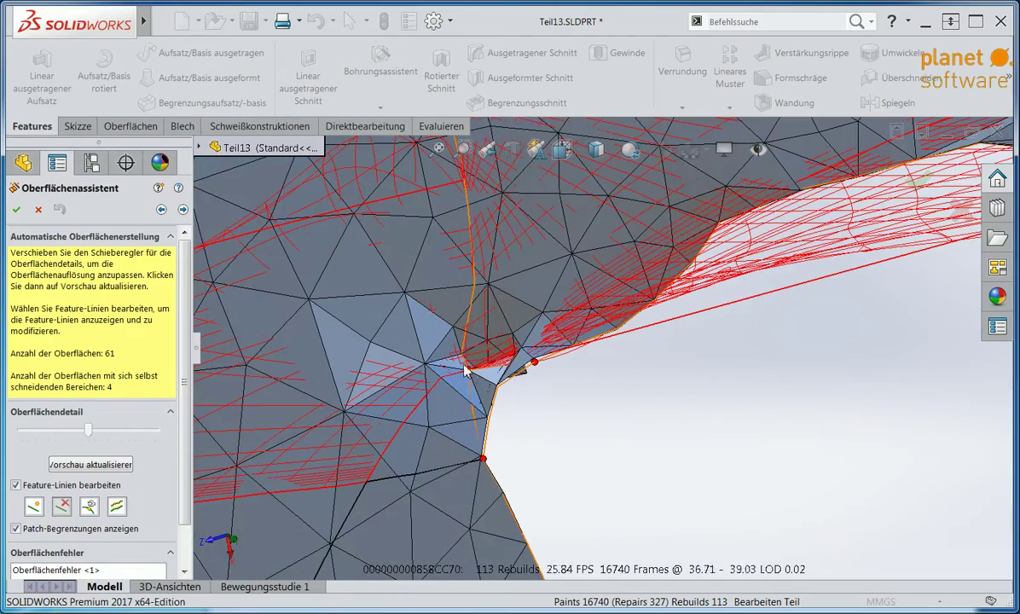
pyautogui.click(470, 371)
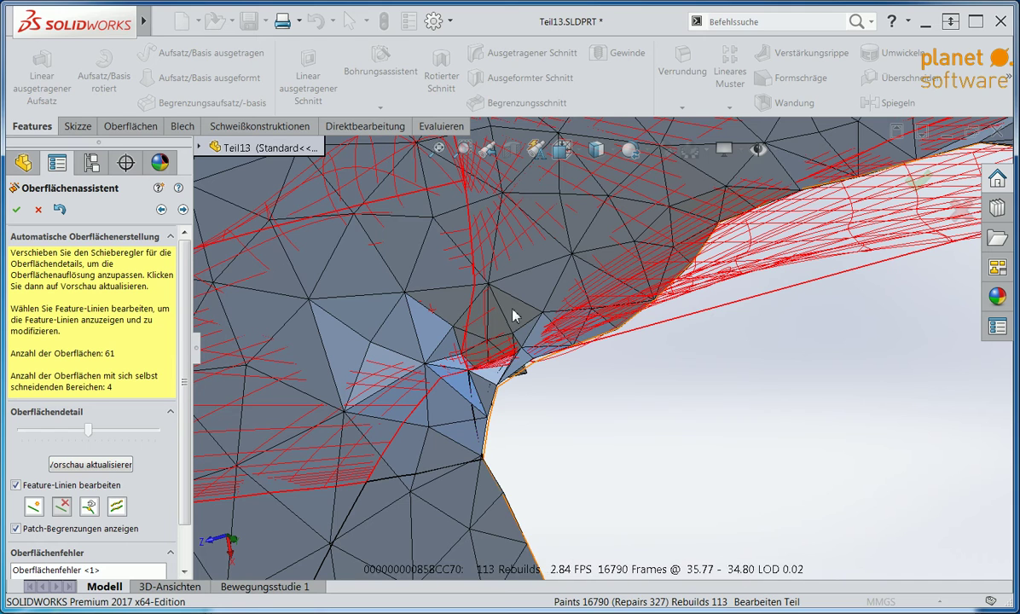
pyautogui.click(105, 465)
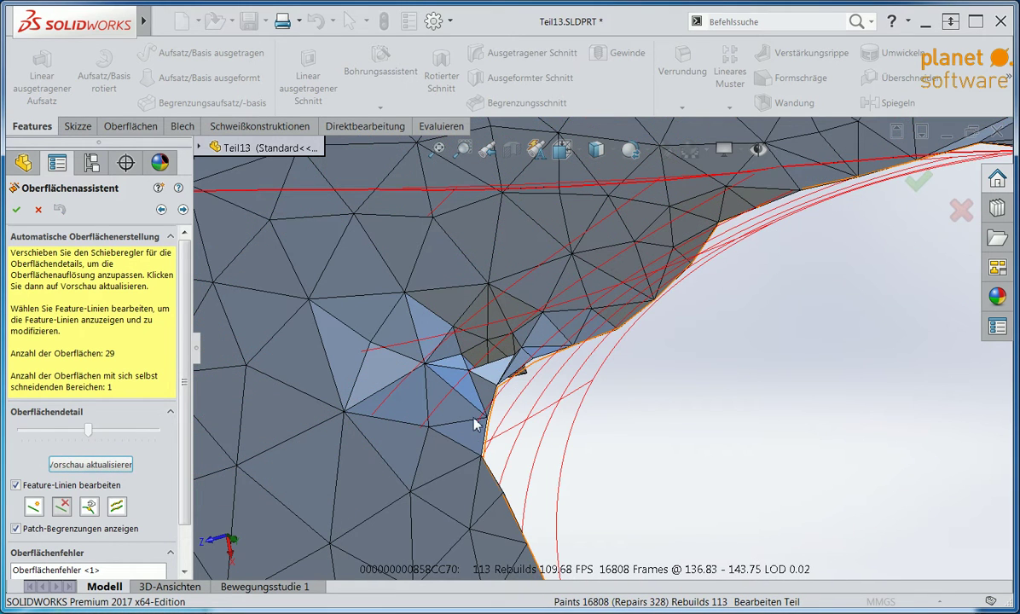
pyautogui.scroll(2, 499, 337)
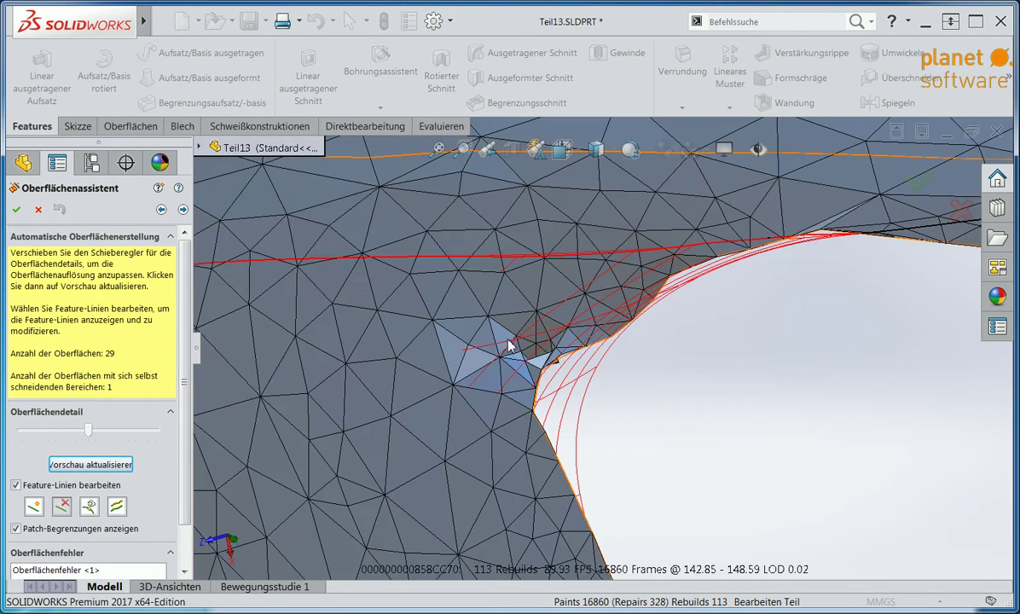
pyautogui.scroll(1, 562, 333)
pyautogui.scroll(2, 594, 322)
pyautogui.scroll(2, 588, 316)
pyautogui.scroll(2, 512, 307)
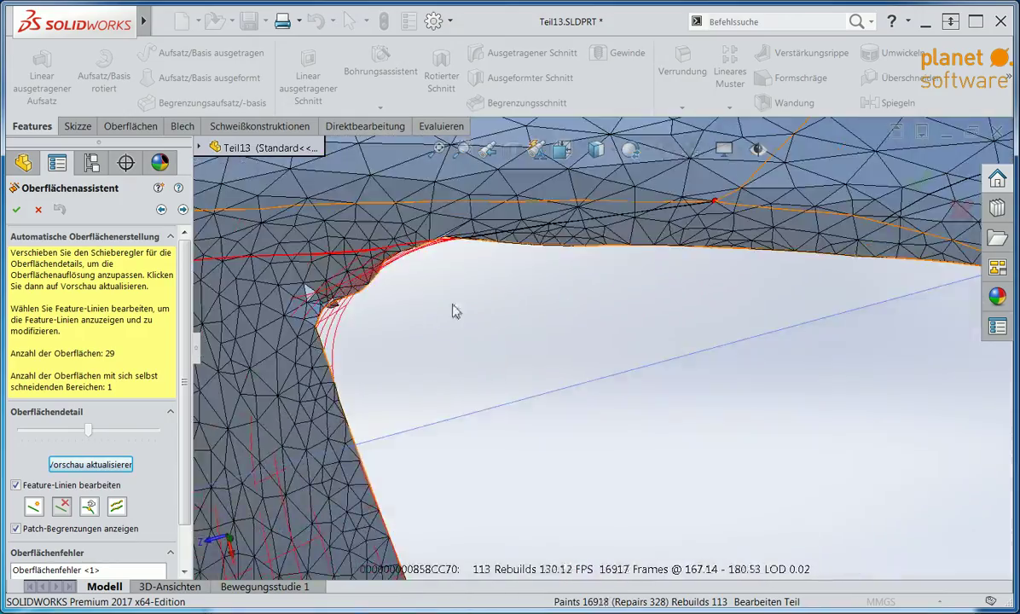
pyautogui.scroll(2, 444, 322)
pyautogui.scroll(2, 435, 336)
pyautogui.moveTo(432, 341); pyautogui.dragTo(377, 325, button='middle')
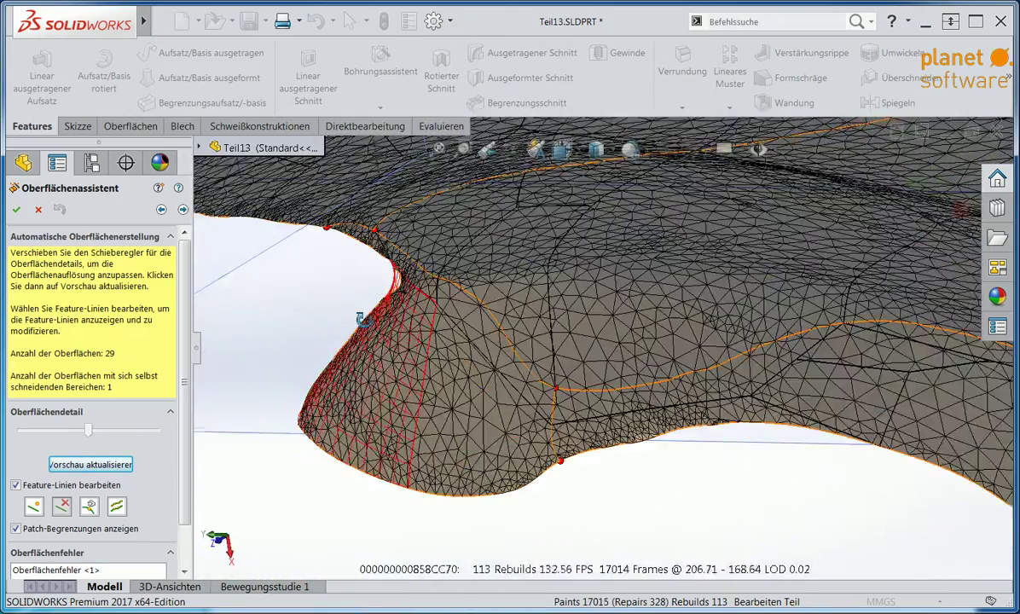
pyautogui.scroll(-3, 384, 320)
pyautogui.scroll(-3, 477, 290)
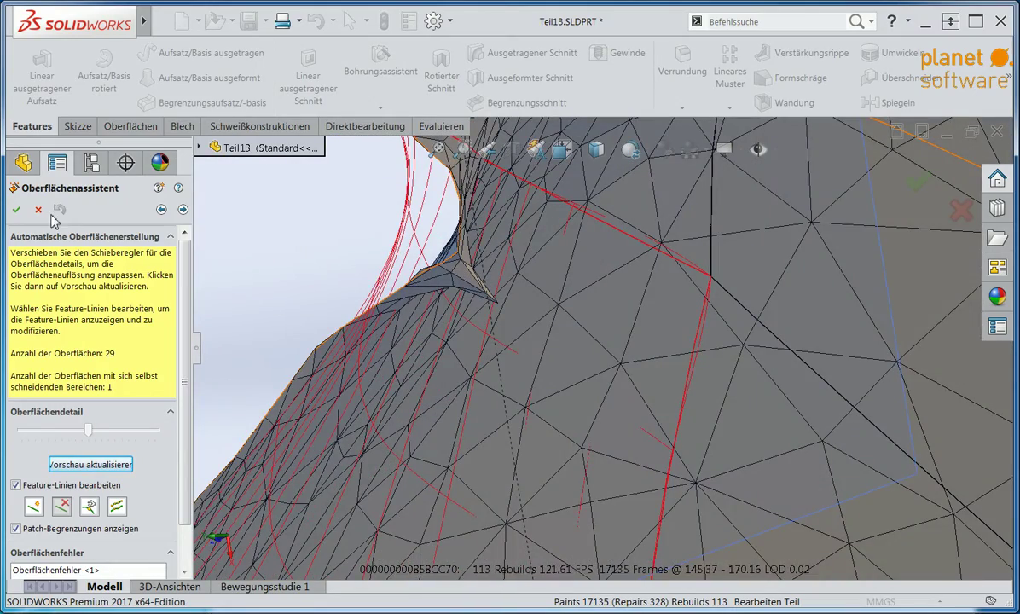
pyautogui.press('f')
pyautogui.moveTo(462, 303)
pyautogui.mouseDown(button='middle')
pyautogui.moveTo(573, 307)
pyautogui.moveTo(574, 415)
pyautogui.mouseUp(button='middle')
pyautogui.scroll(-2, 574, 415)
pyautogui.scroll(-2, 486, 399)
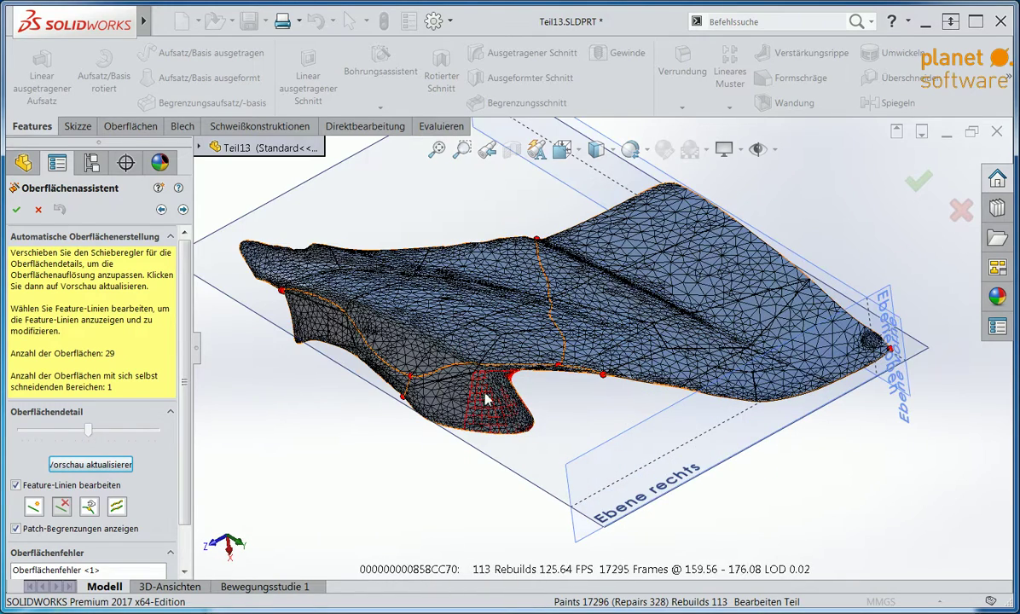
pyautogui.click(16, 209)
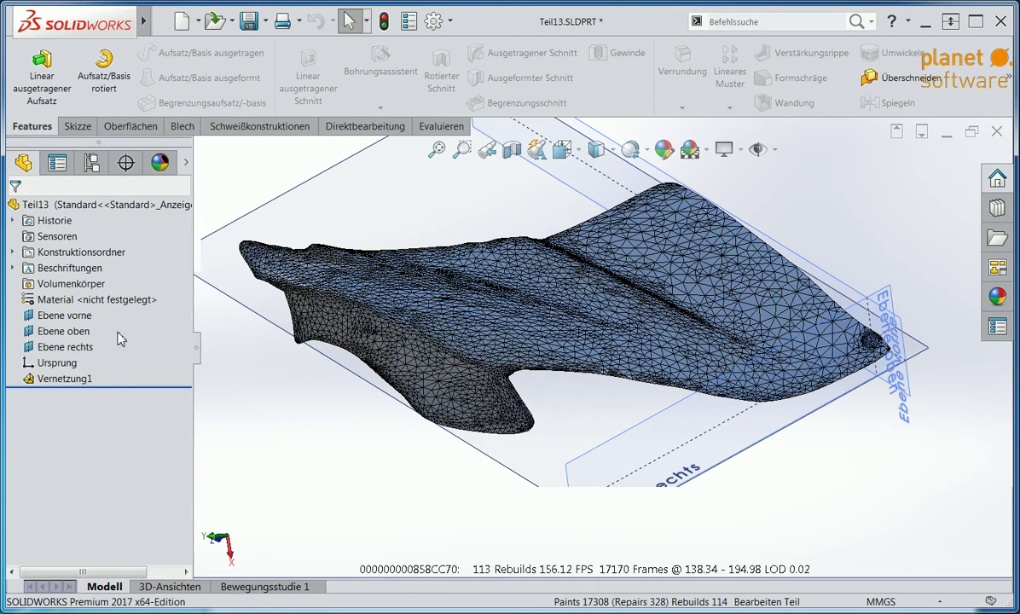
# Restart mesh preparation on Vernetzung1 and advance to removing excess mesh data.
pyautogui.rightClick(67, 381)
pyautogui.click(138, 502)
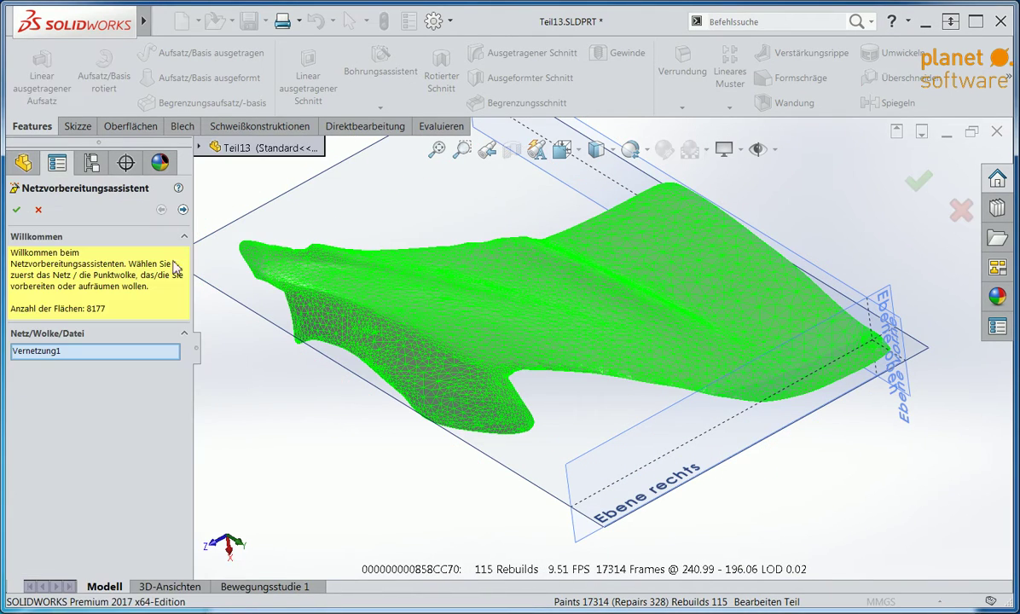
pyautogui.click(183, 210)
pyautogui.click(182, 210)
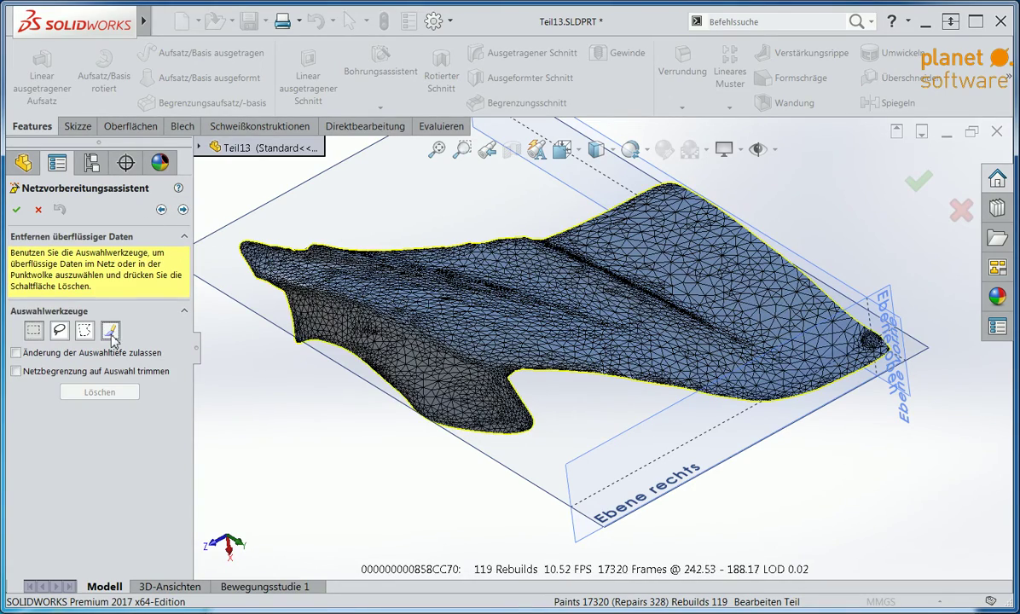
# Delete the painted faces along the notch edge and the leftover sliver triangles by the hole.
pyautogui.click(111, 331)
pyautogui.scroll(-10, 521, 367)
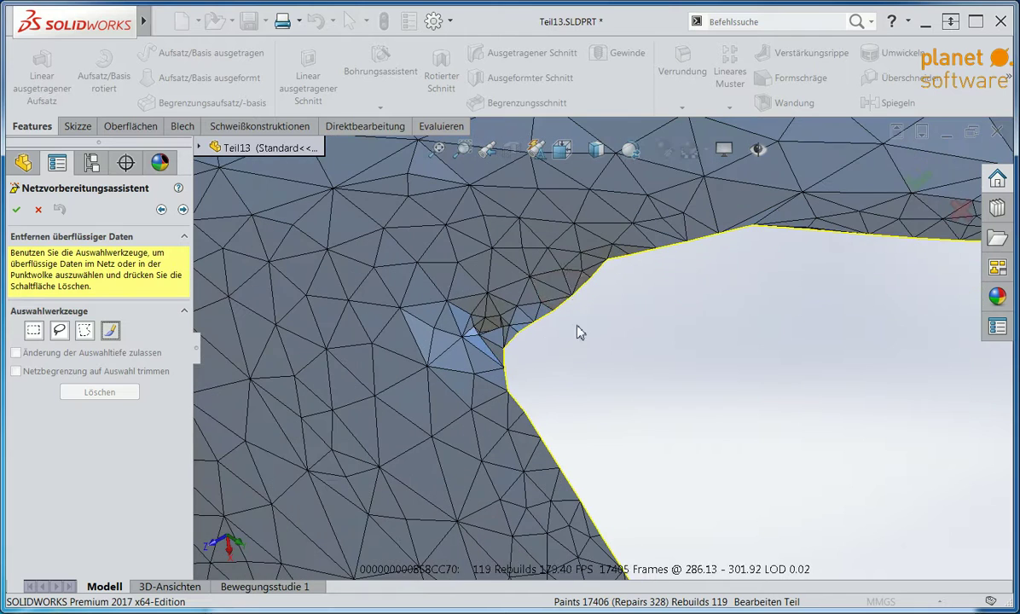
pyautogui.moveTo(582, 282); pyautogui.dragTo(518, 388)
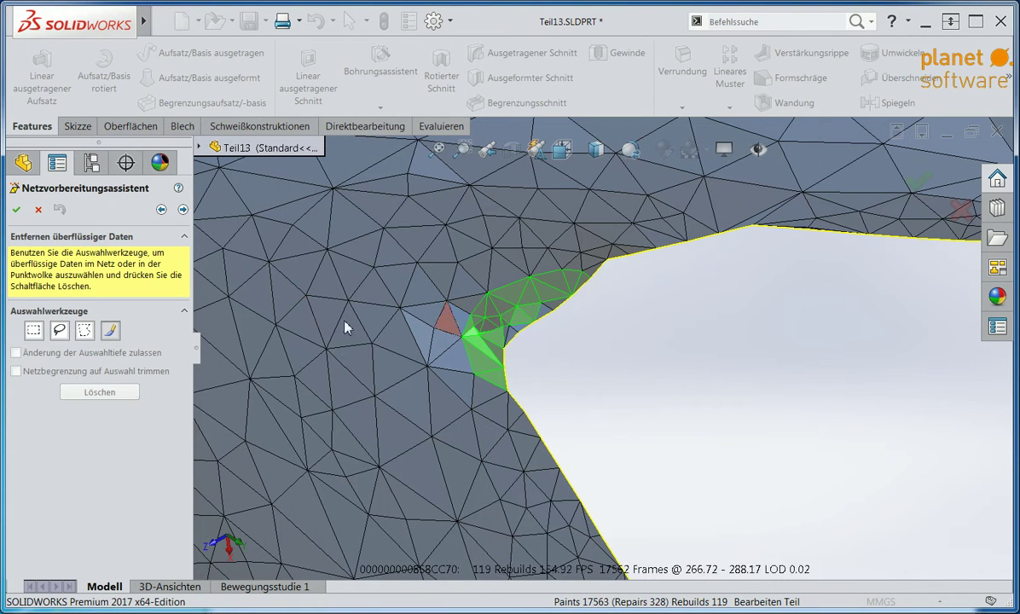
pyautogui.click(102, 392)
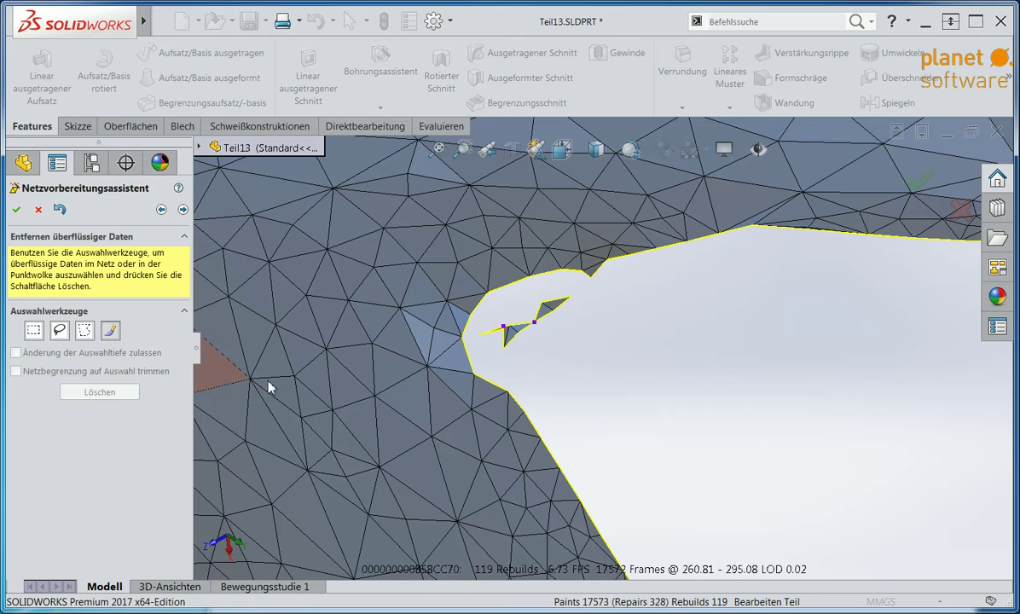
pyautogui.click(59, 330)
pyautogui.moveTo(583, 293)
pyautogui.mouseDown()
pyautogui.moveTo(617, 337)
pyautogui.moveTo(601, 300)
pyautogui.mouseUp()
pyautogui.click(118, 391)
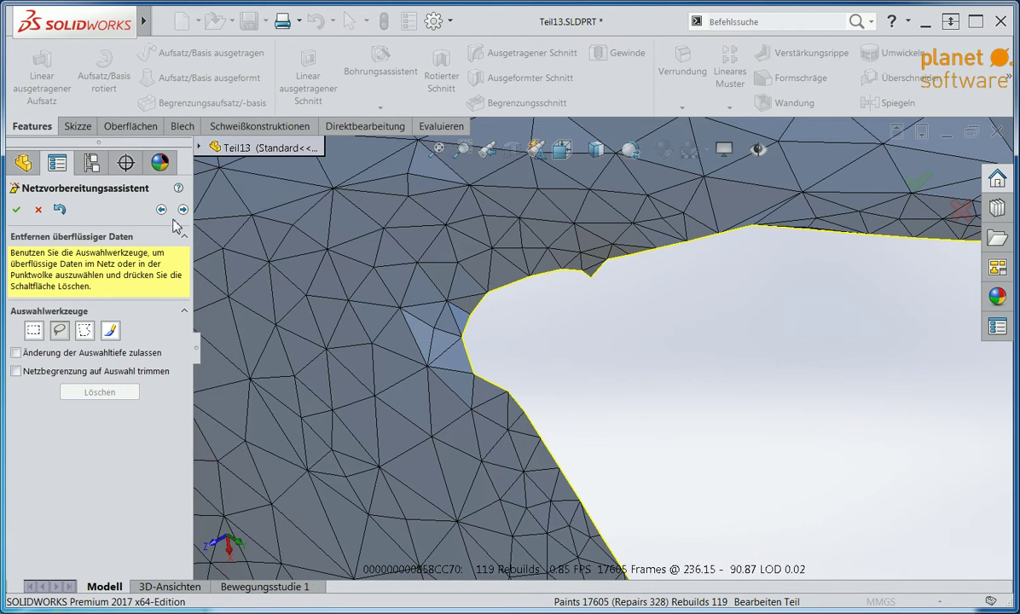
# Set hole-boundary smoothing to maximum and finish mesh preparation to recreate Vernetzung1.
pyautogui.click(182, 209)
pyautogui.scroll(-2, 154, 410)
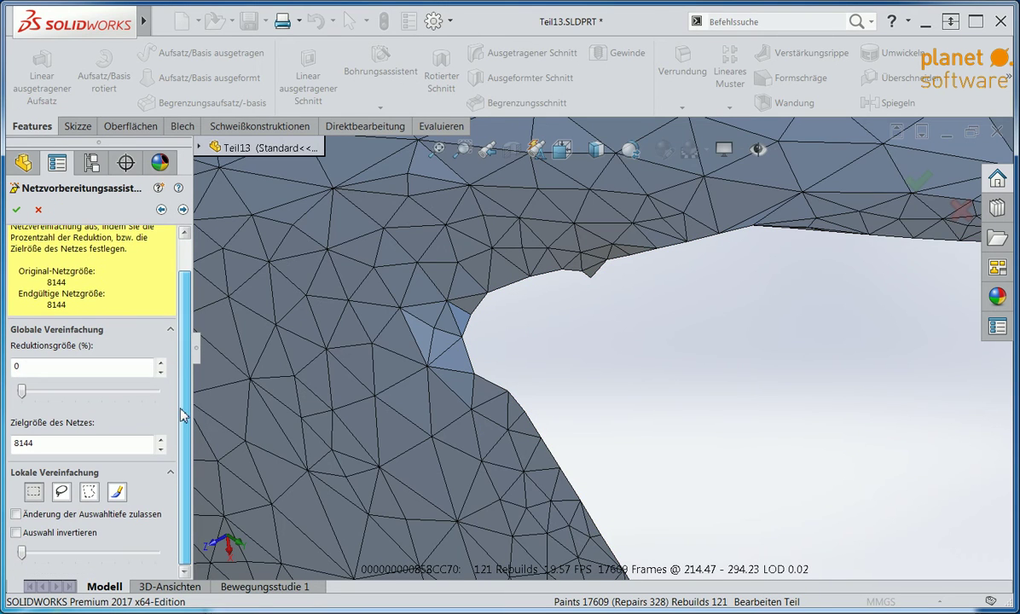
pyautogui.click(181, 210)
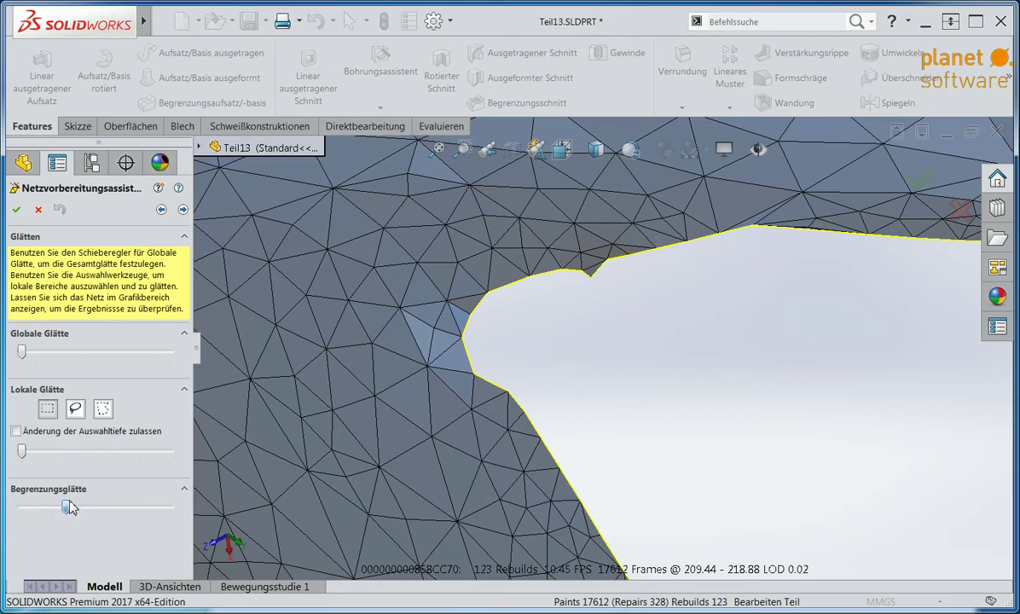
pyautogui.moveTo(151, 506); pyautogui.dragTo(169, 507)
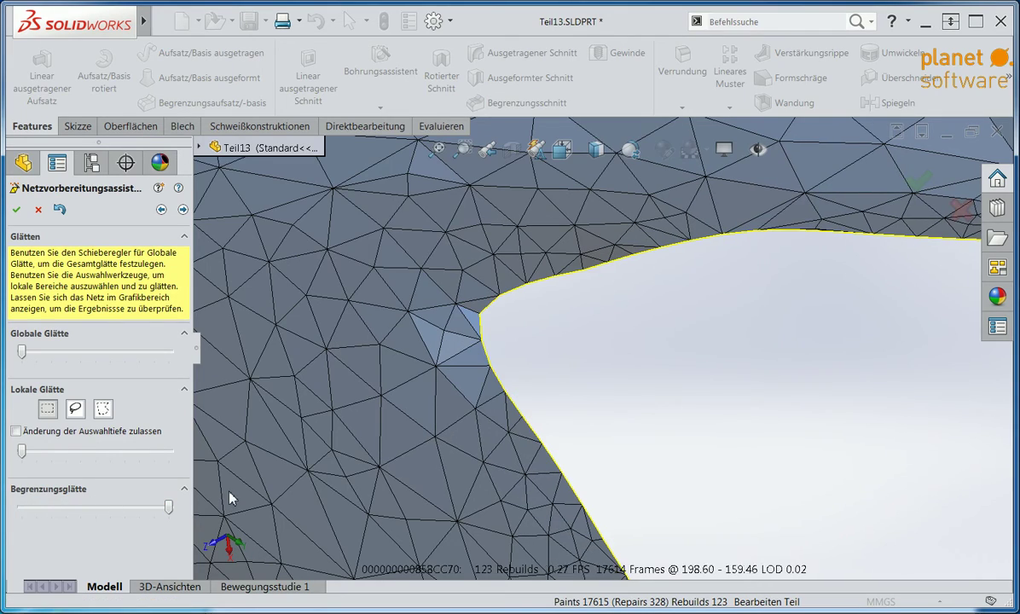
pyautogui.scroll(3, 651, 388)
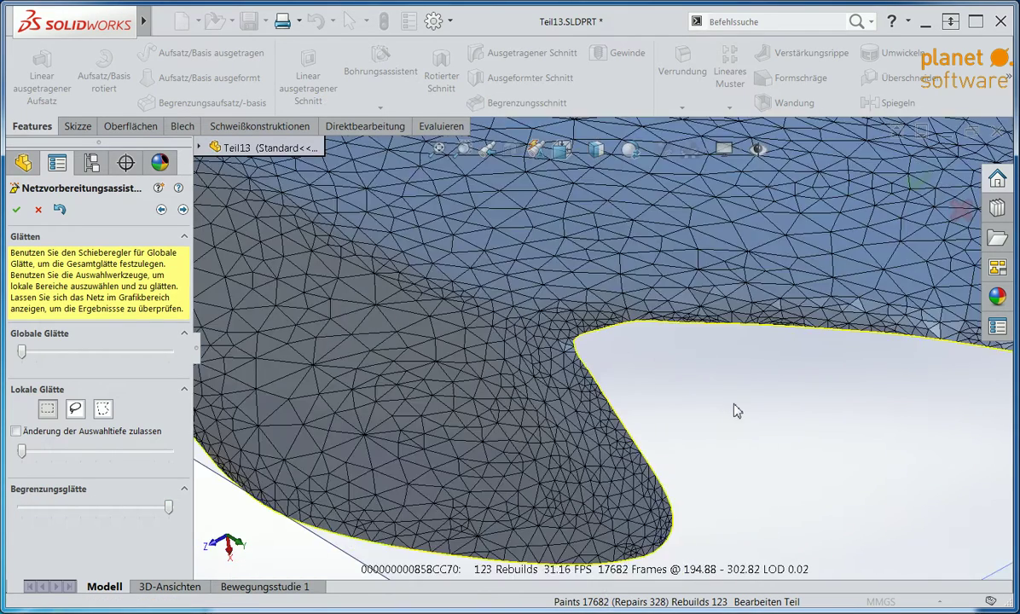
pyautogui.moveTo(688, 402); pyautogui.dragTo(365, 312, button='middle')
pyautogui.click(182, 209)
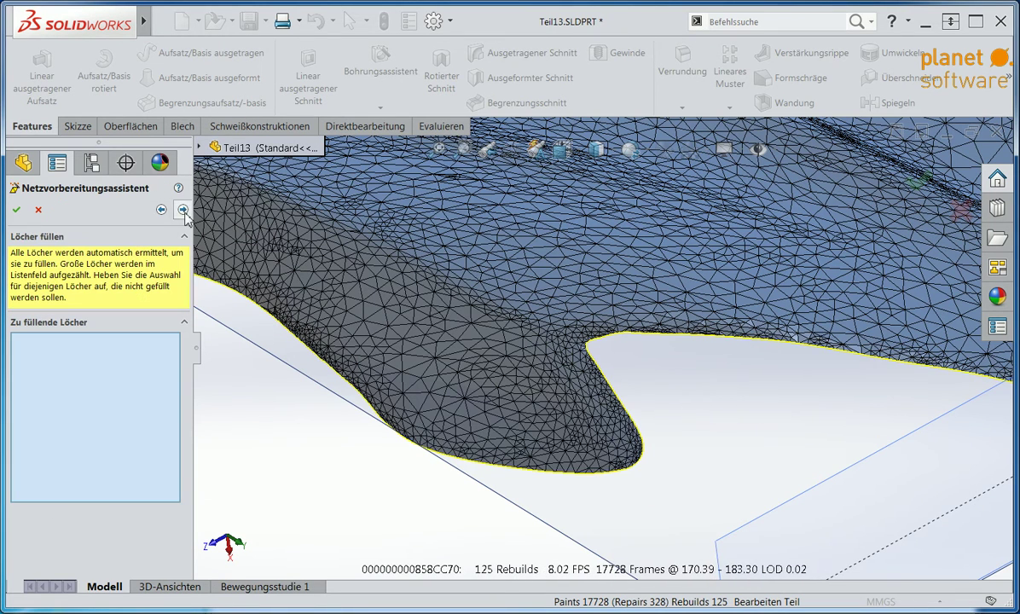
pyautogui.click(183, 210)
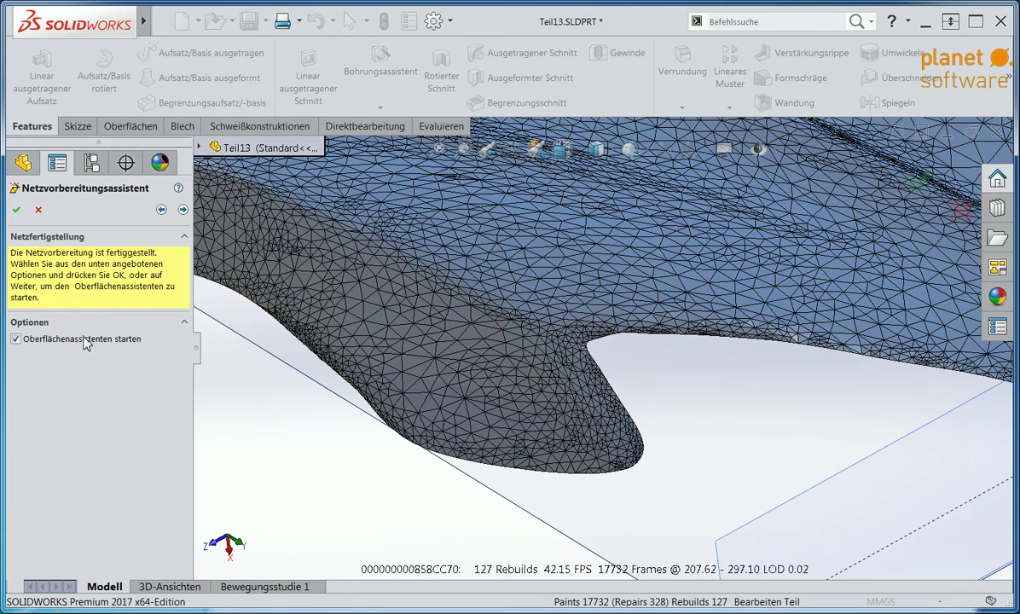
pyautogui.click(15, 210)
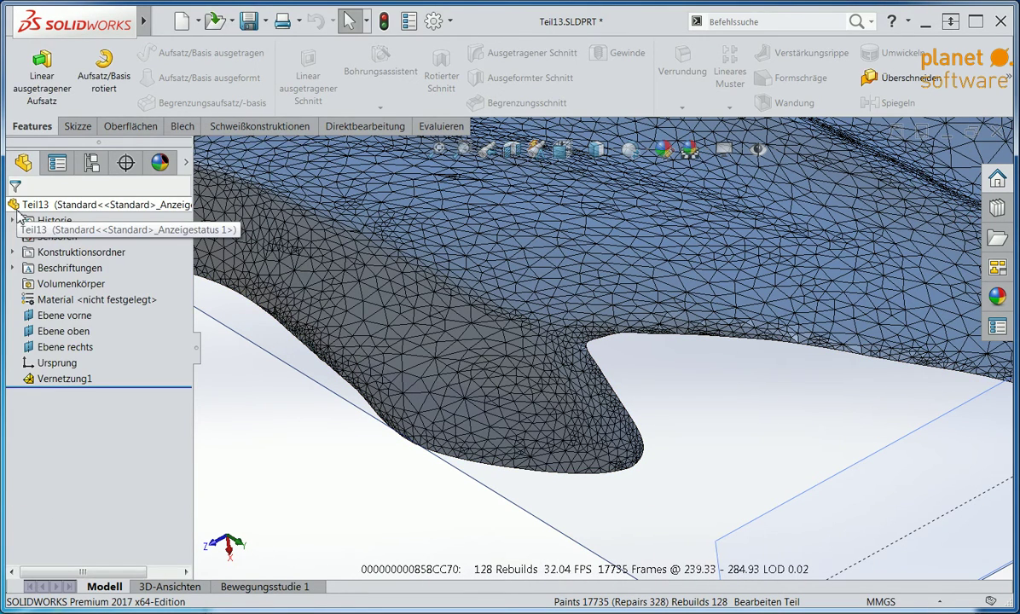
# Start the Oberflächenassistent on Vernetzung1 with Automatische Erstellung.
pyautogui.rightClick(51, 378)
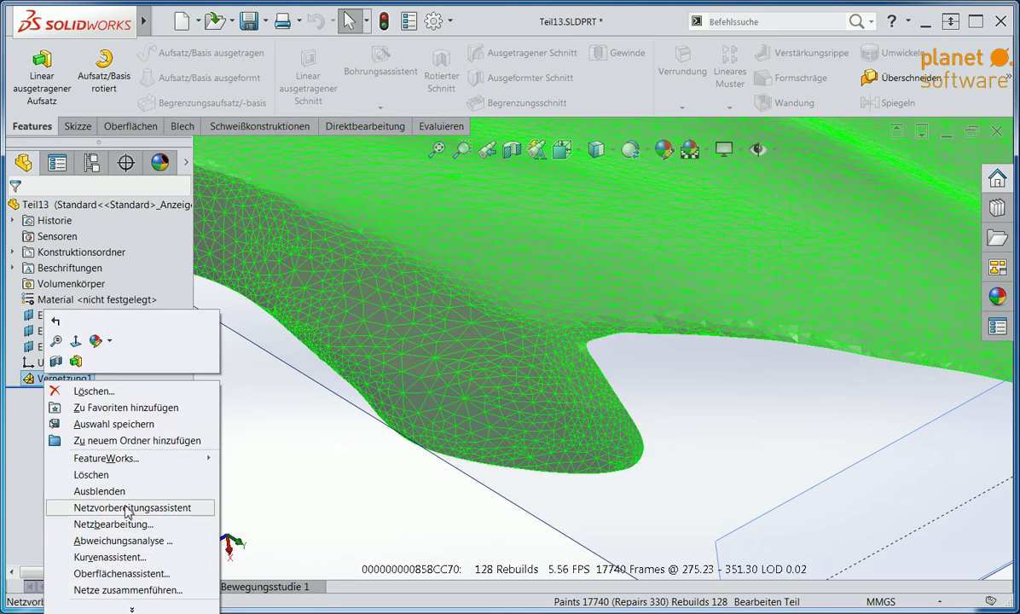
pyautogui.click(121, 573)
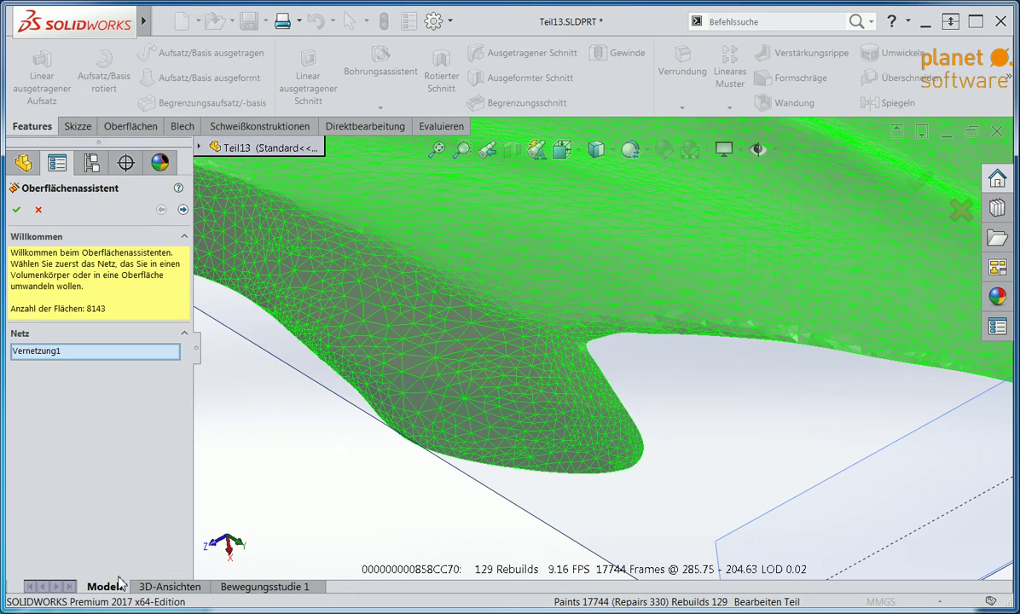
pyautogui.click(183, 211)
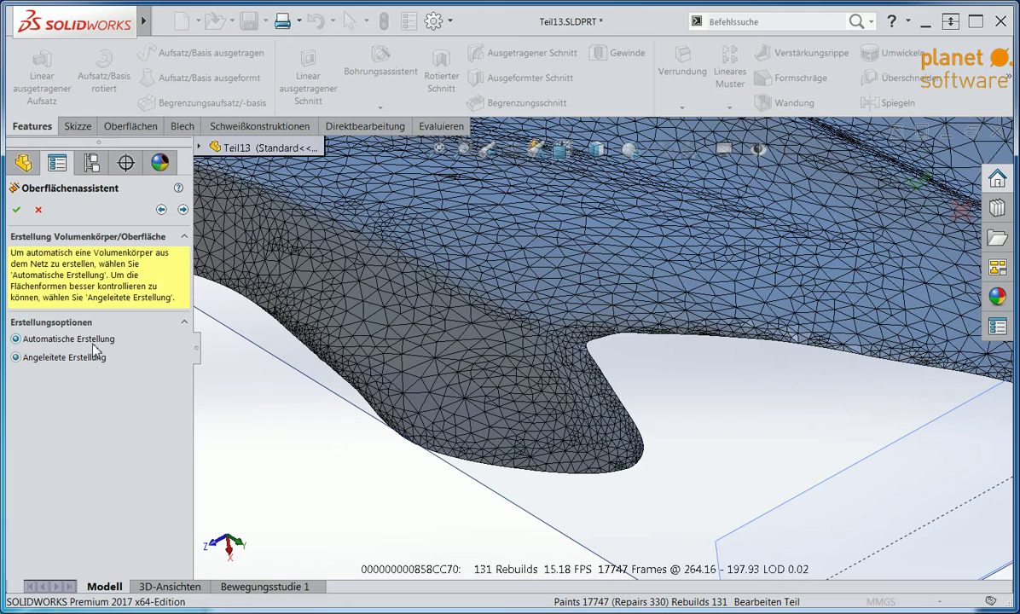
pyautogui.click(183, 209)
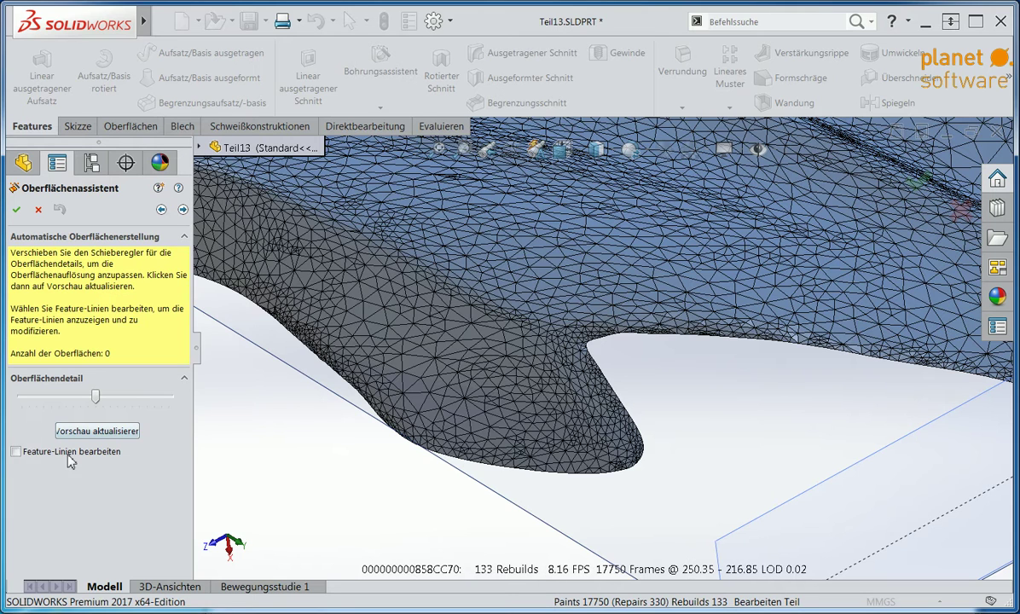
# Remove the notch, right vertical and left feature lines, then refresh the preview to 7 surfaces.
pyautogui.click(68, 458)
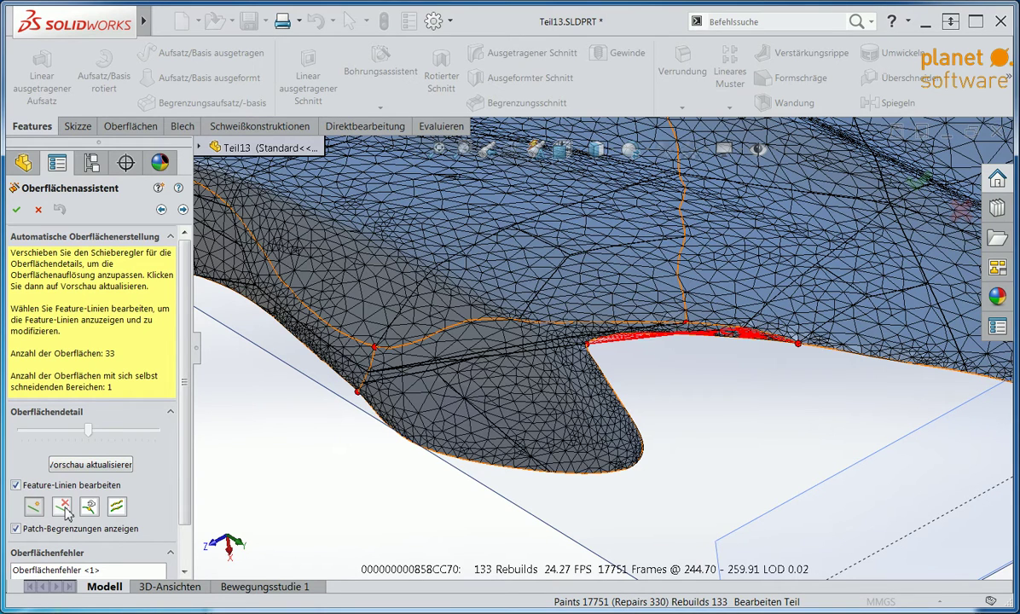
pyautogui.click(64, 508)
pyautogui.click(648, 325)
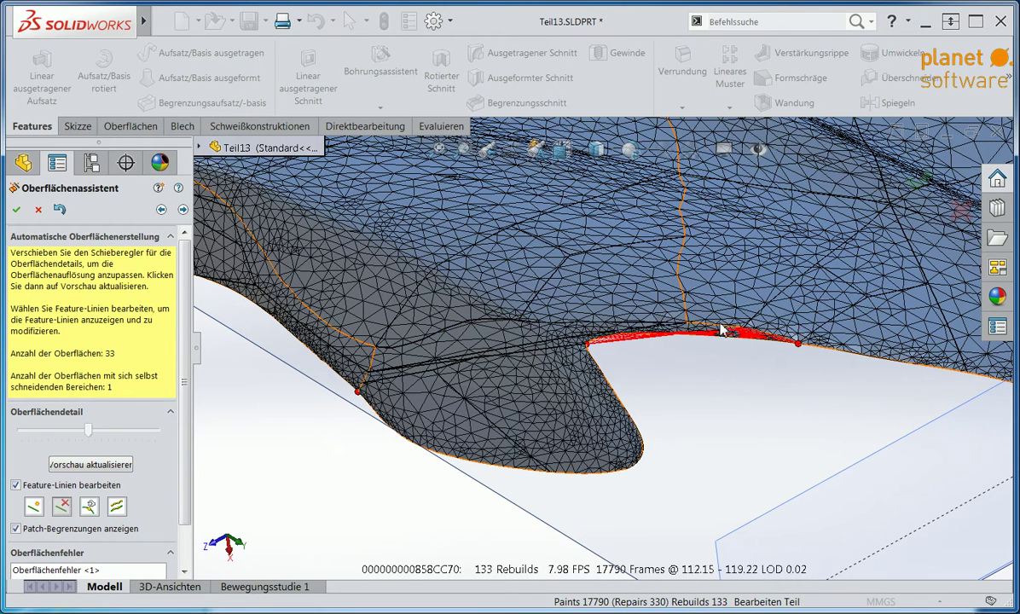
pyautogui.click(721, 330)
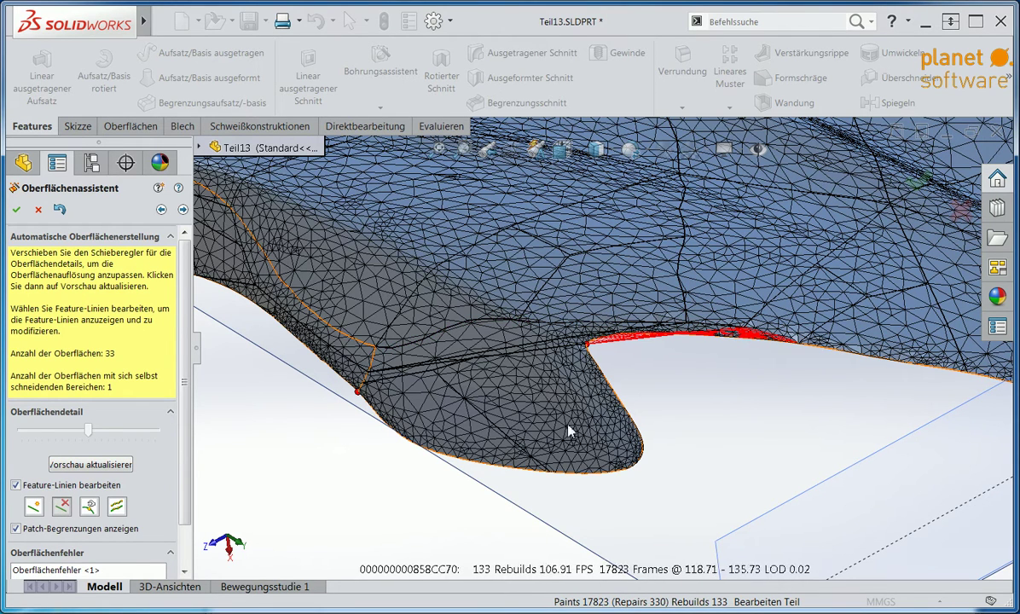
pyautogui.click(359, 345)
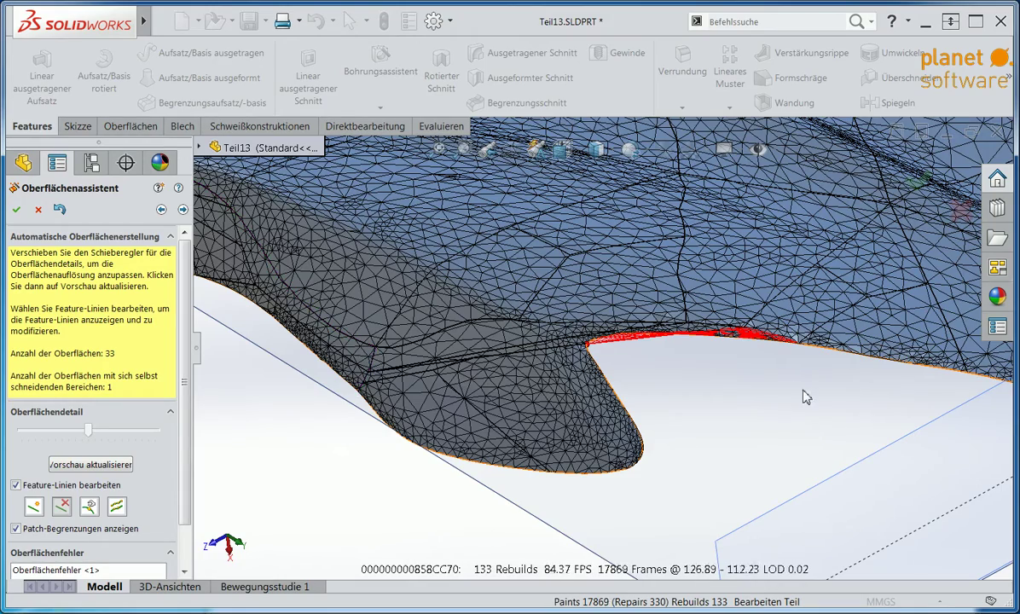
pyautogui.moveTo(802, 396)
pyautogui.mouseDown(button='middle')
pyautogui.moveTo(588, 428)
pyautogui.moveTo(447, 390)
pyautogui.mouseUp(button='middle')
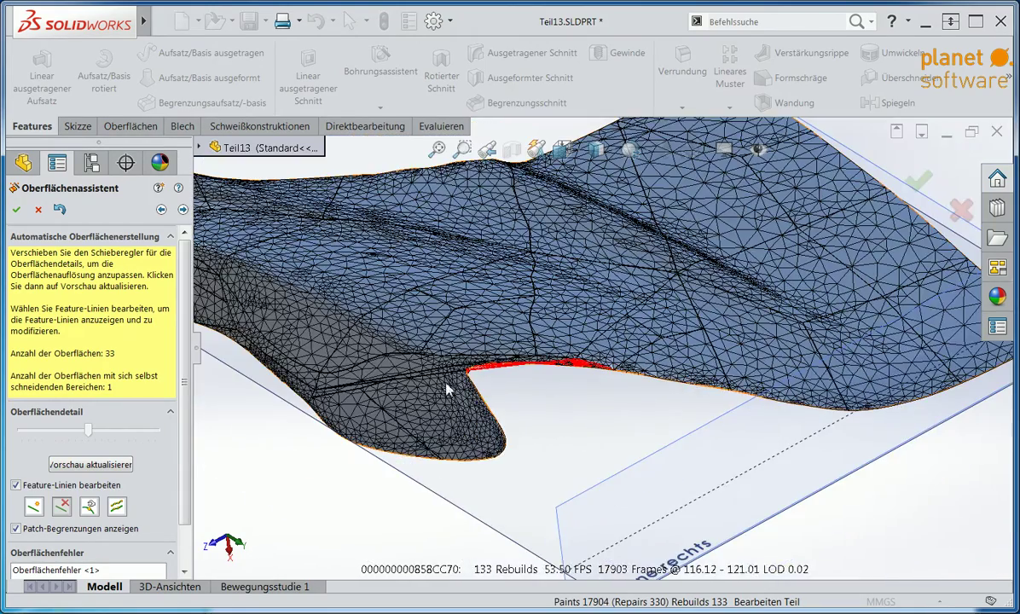
pyautogui.click(34, 506)
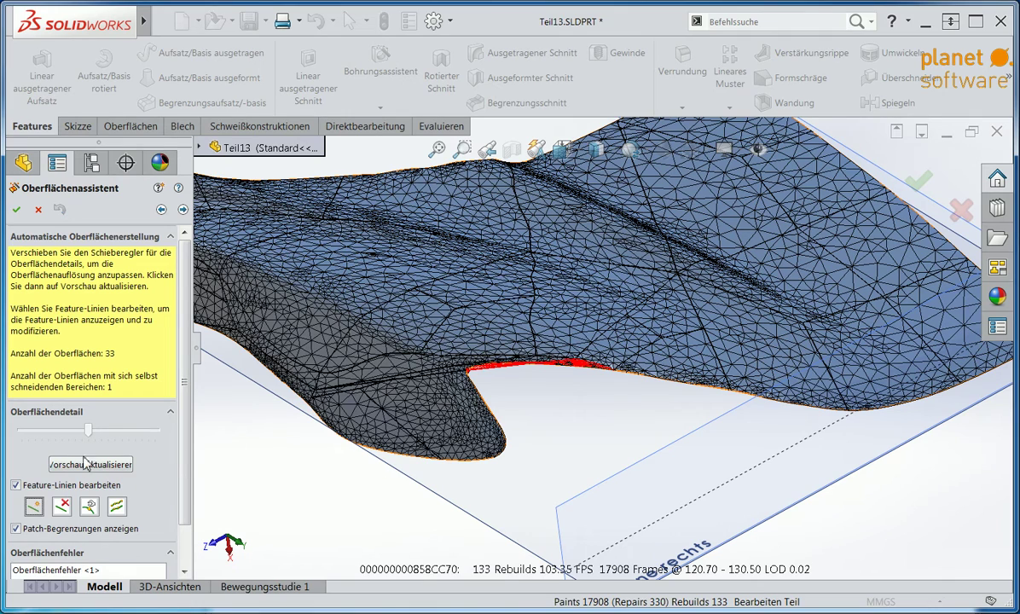
pyautogui.click(84, 464)
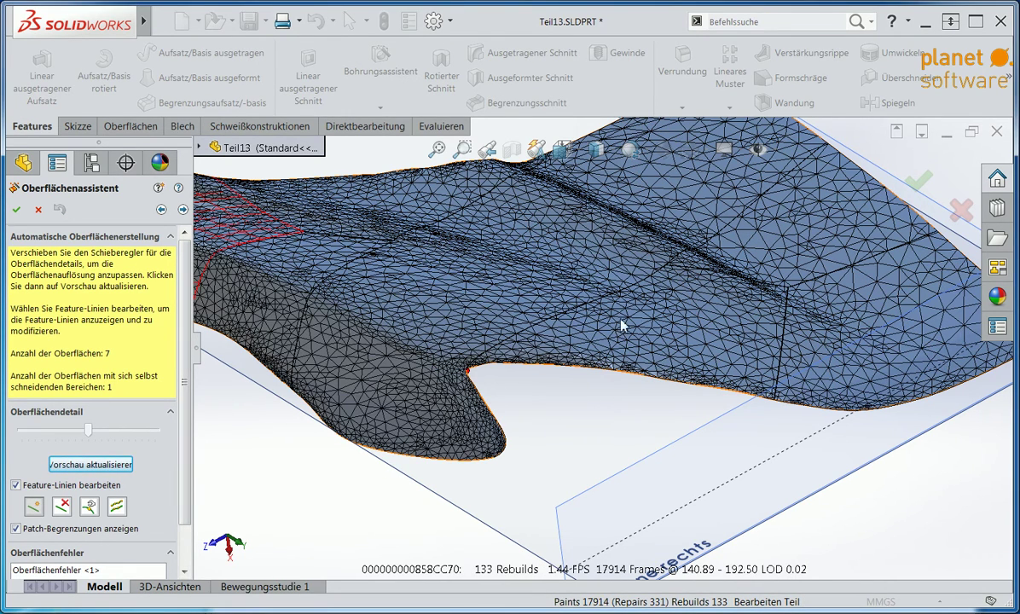
# Inspect the fairing from several angles, then draw a feature line up across the mesh.
pyautogui.moveTo(580, 346); pyautogui.dragTo(554, 401, button='middle')
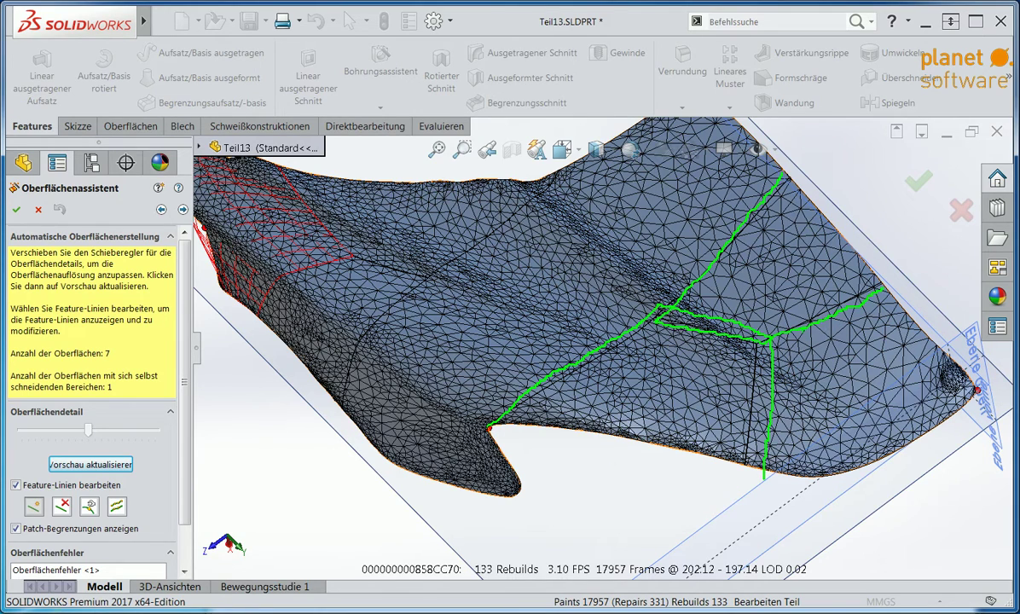
pyautogui.moveTo(330, 323)
pyautogui.mouseDown(button='middle')
pyautogui.moveTo(507, 378)
pyautogui.moveTo(594, 376)
pyautogui.mouseUp(button='middle')
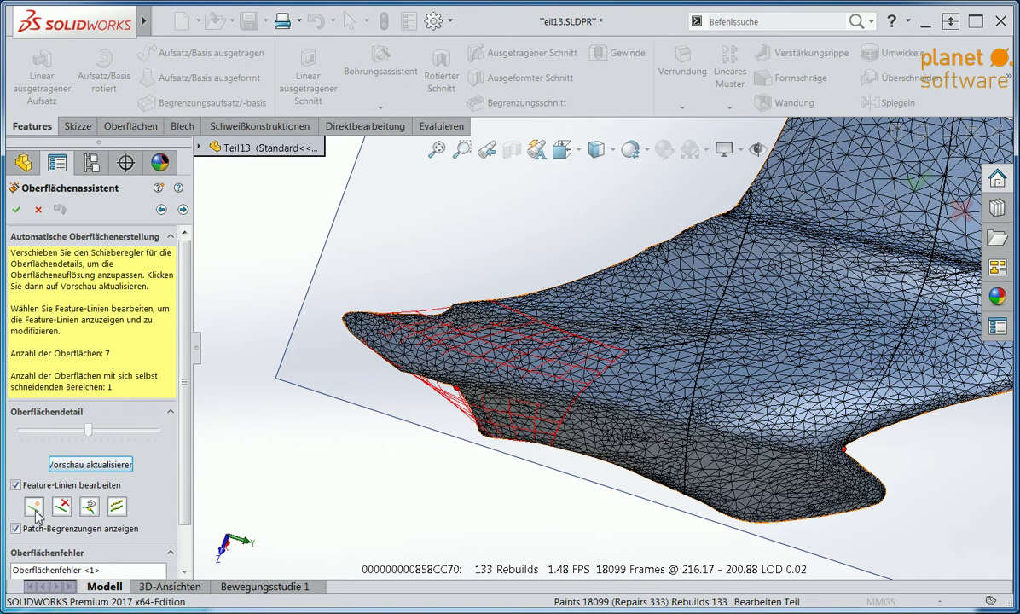
pyautogui.moveTo(550, 481); pyautogui.dragTo(515, 436, button='middle')
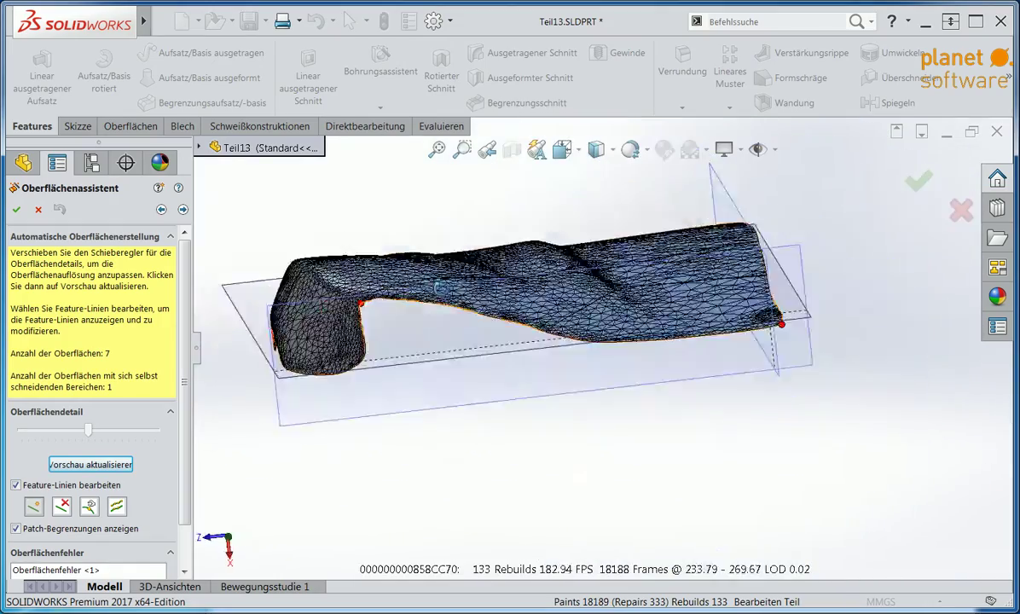
pyautogui.moveTo(441, 289); pyautogui.dragTo(432, 356, button='middle')
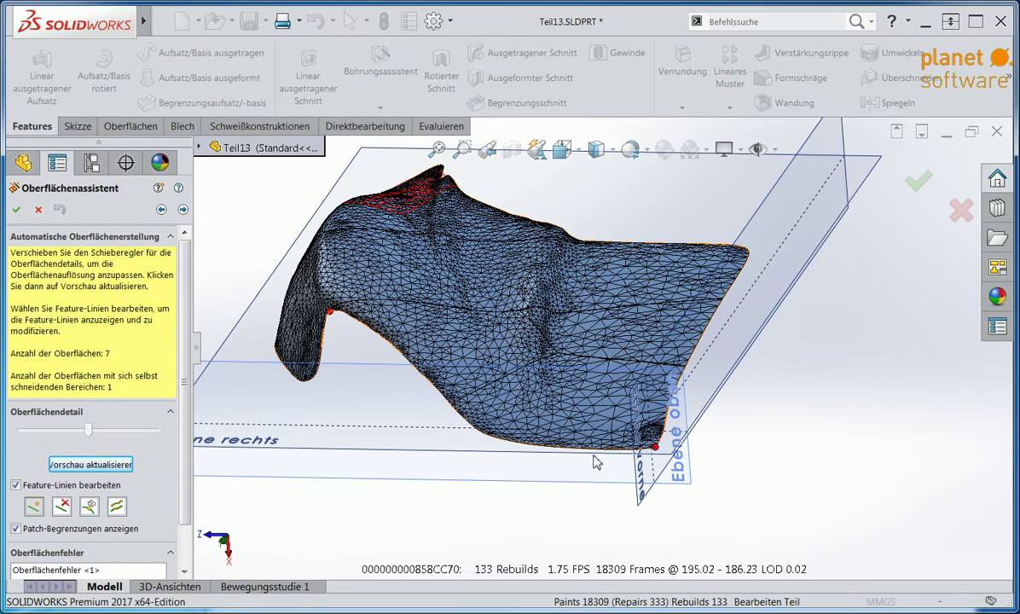
pyautogui.moveTo(590, 448)
pyautogui.mouseDown()
pyautogui.moveTo(653, 259)
pyautogui.moveTo(643, 244)
pyautogui.mouseUp()
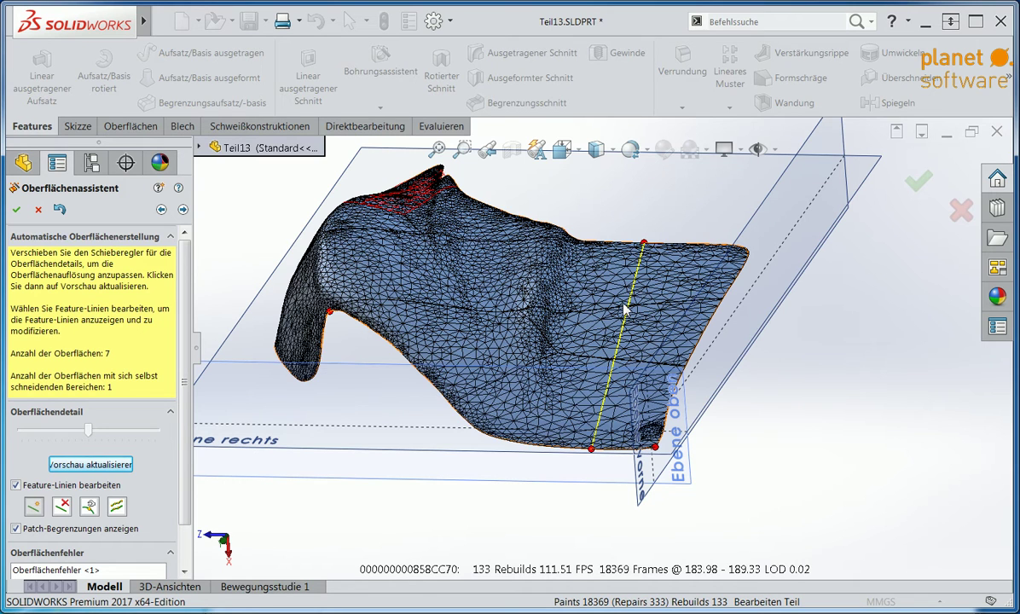
# Draw a feature line from the top edge down to the bottom edge and refresh the preview.
pyautogui.click(494, 207)
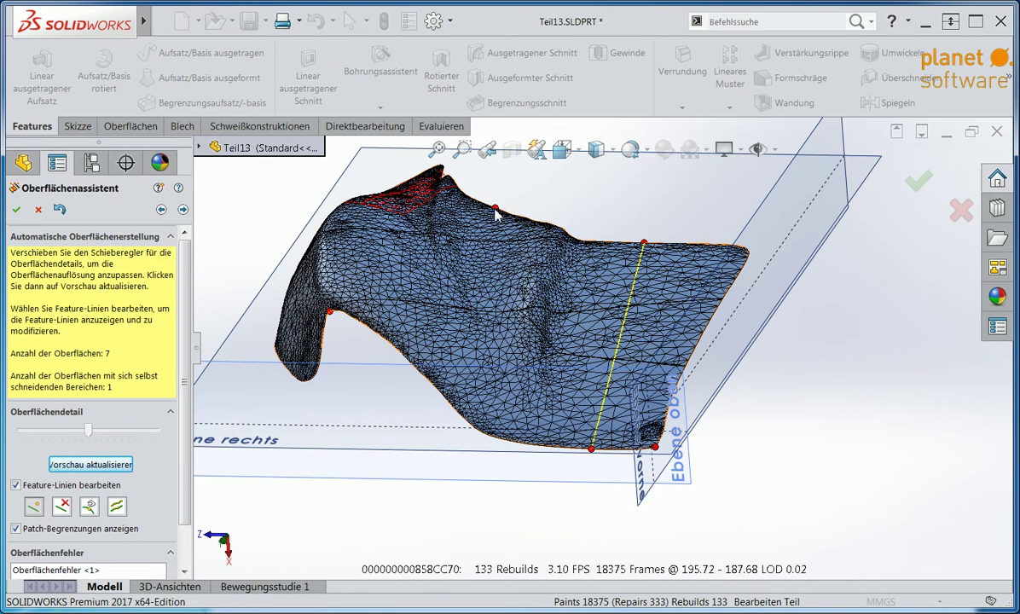
pyautogui.moveTo(497, 213); pyautogui.dragTo(493, 441)
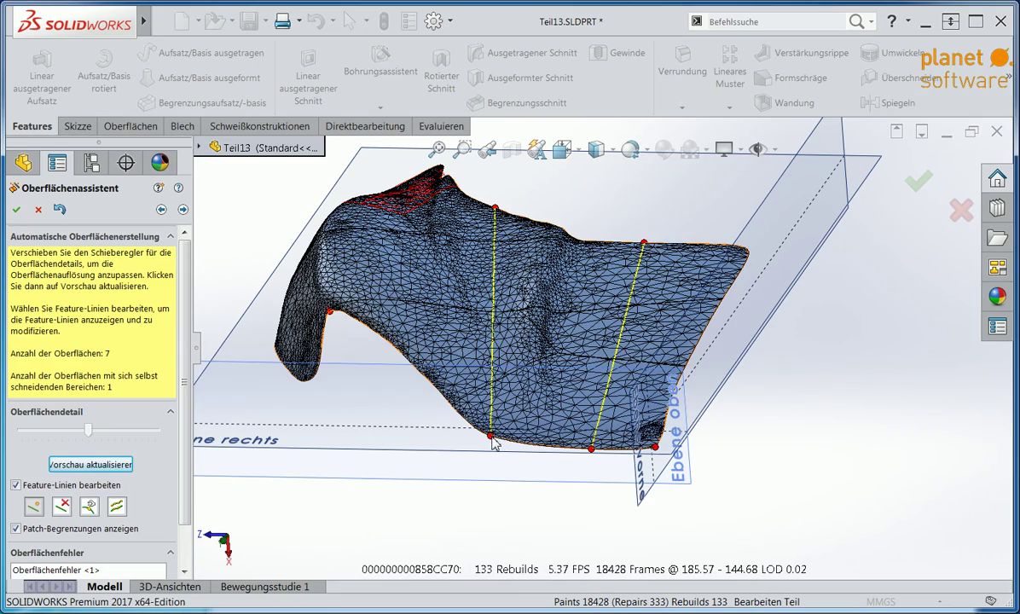
pyautogui.moveTo(448, 394)
pyautogui.mouseDown(button='middle')
pyautogui.moveTo(401, 304)
pyautogui.moveTo(447, 415)
pyautogui.mouseUp(button='middle')
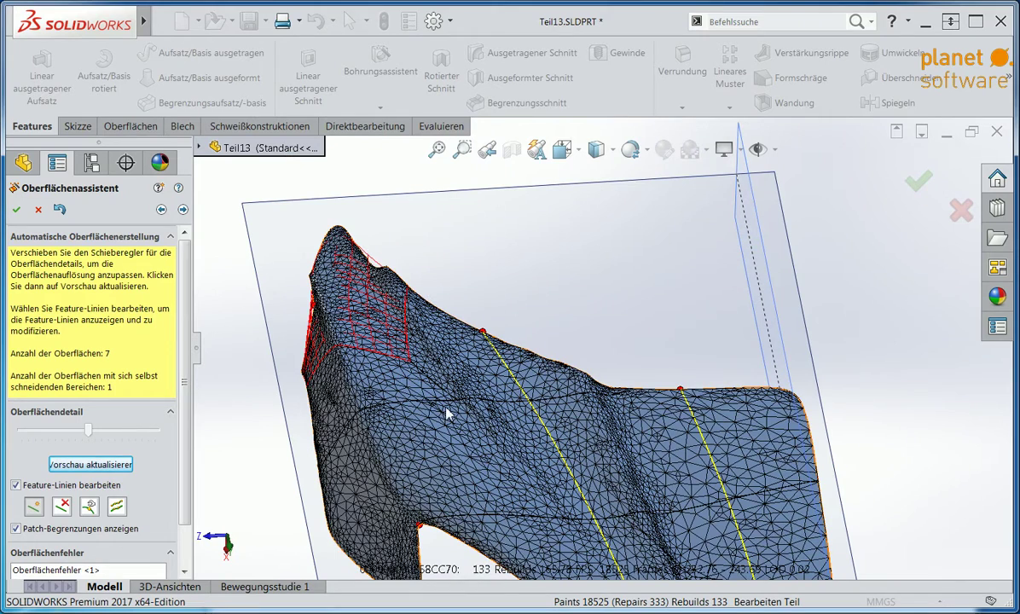
pyautogui.click(101, 464)
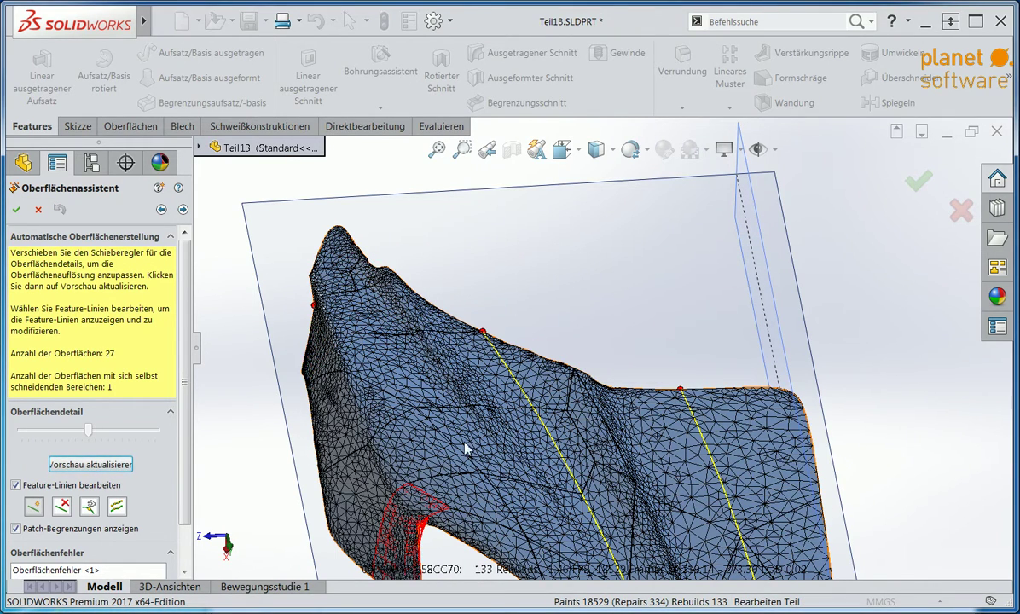
# Add a feature line from the top vertex to the lower edge; preview shows 30 surfaces.
pyautogui.moveTo(466, 449); pyautogui.dragTo(450, 344, button='middle')
pyautogui.moveTo(600, 425); pyautogui.dragTo(388, 416, button='middle')
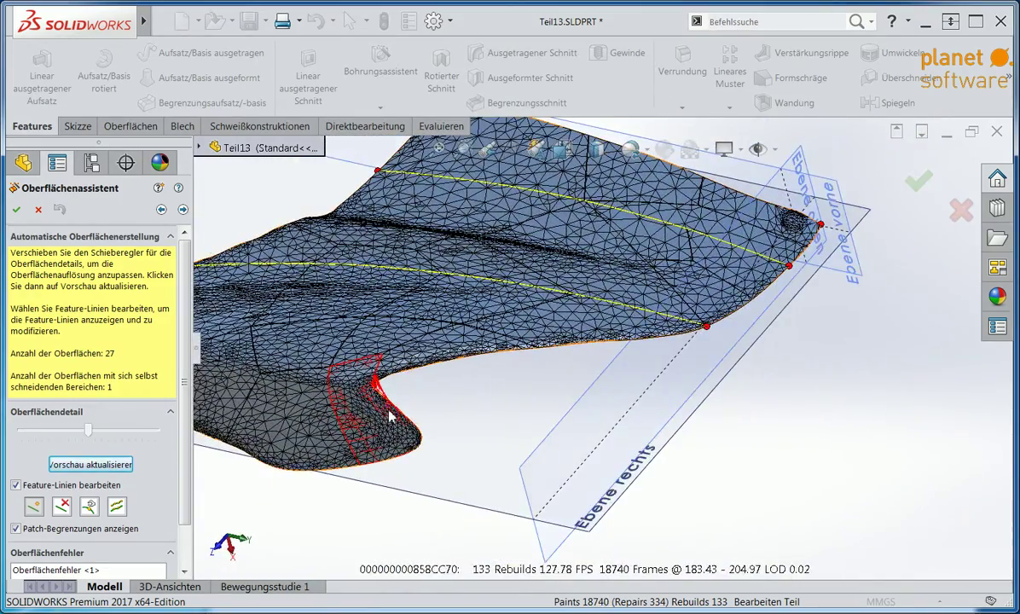
pyautogui.moveTo(392, 370)
pyautogui.mouseDown(button='middle')
pyautogui.moveTo(417, 389)
pyautogui.moveTo(424, 428)
pyautogui.moveTo(382, 414)
pyautogui.moveTo(326, 280)
pyautogui.moveTo(555, 403)
pyautogui.moveTo(503, 399)
pyautogui.mouseUp(button='middle')
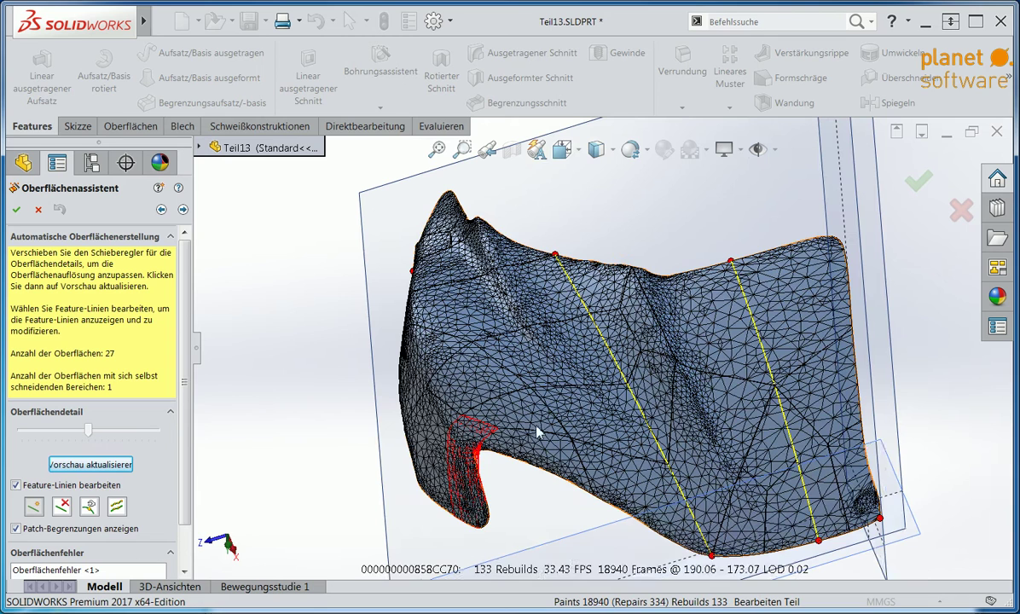
pyautogui.click(437, 203)
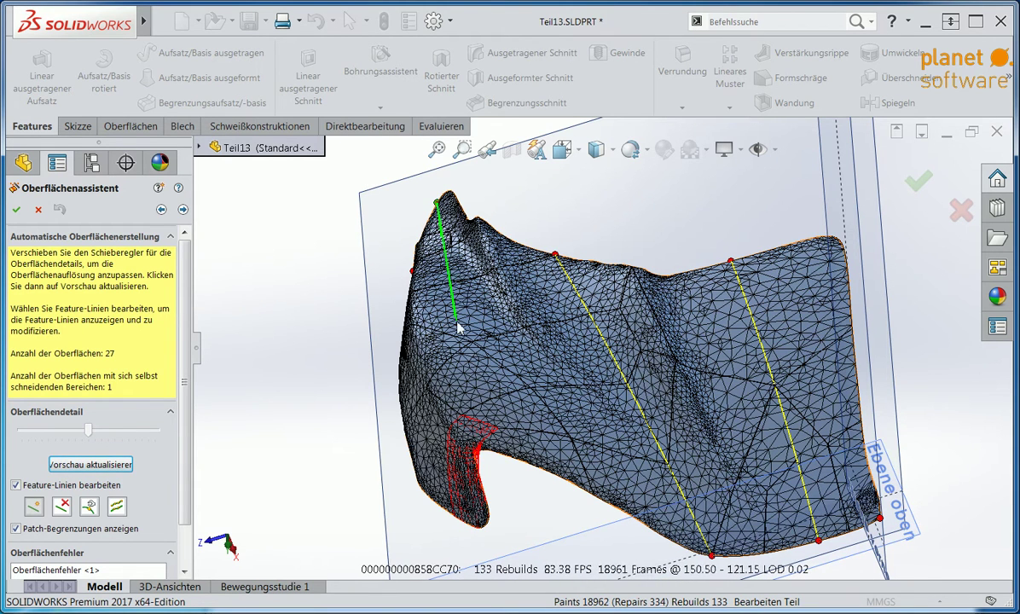
pyautogui.click(517, 466)
pyautogui.click(114, 464)
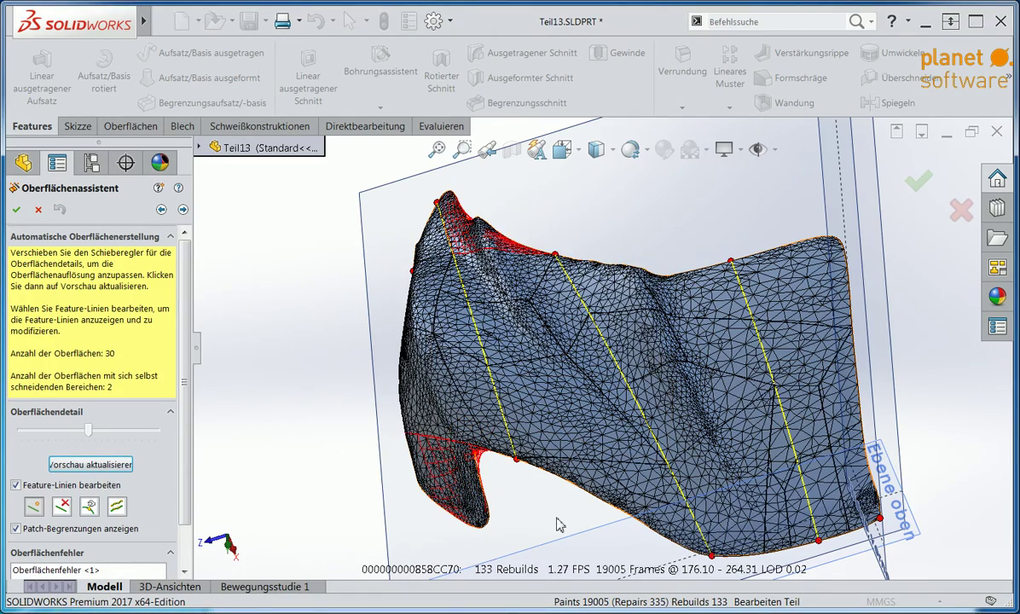
pyautogui.moveTo(526, 509)
pyautogui.mouseDown(button='middle')
pyautogui.moveTo(504, 440)
pyautogui.moveTo(507, 459)
pyautogui.mouseUp(button='middle')
# Draw a feature line down the front of the mesh to the bottom edge and regenerate surfaces.
pyautogui.scroll(-3, 506, 459)
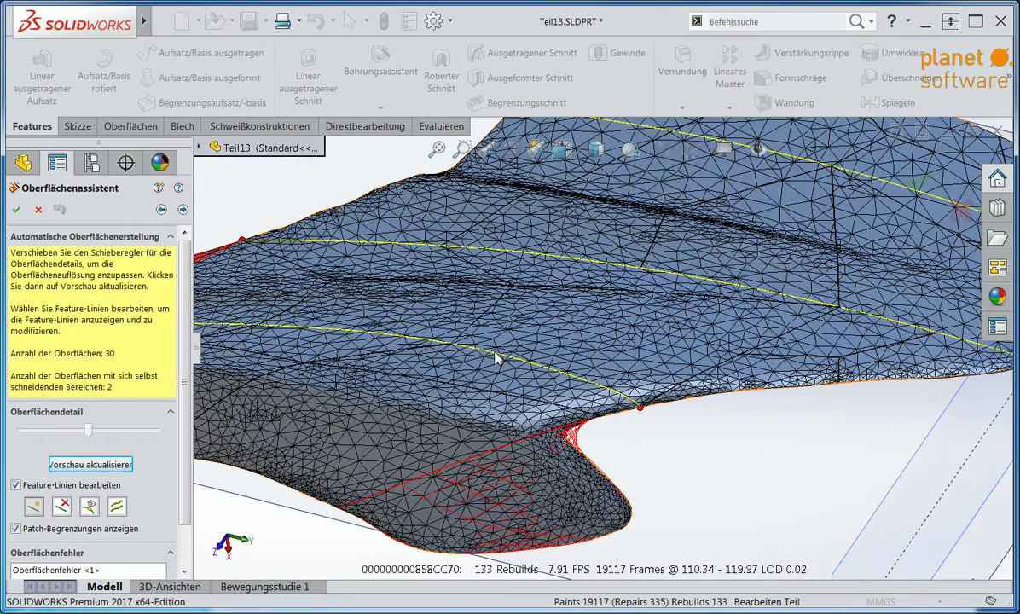
pyautogui.moveTo(489, 351); pyautogui.dragTo(442, 519)
pyautogui.moveTo(433, 556); pyautogui.dragTo(443, 560)
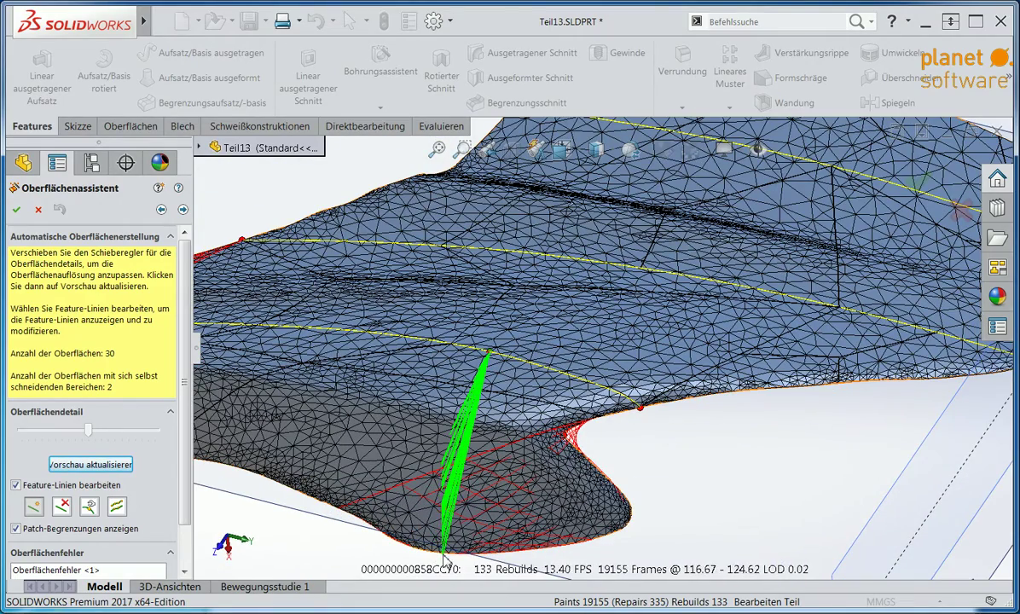
pyautogui.click(111, 464)
# Commit another feature line near the notch and regenerate the surfaces.
pyautogui.moveTo(519, 432); pyautogui.dragTo(455, 396, button='middle')
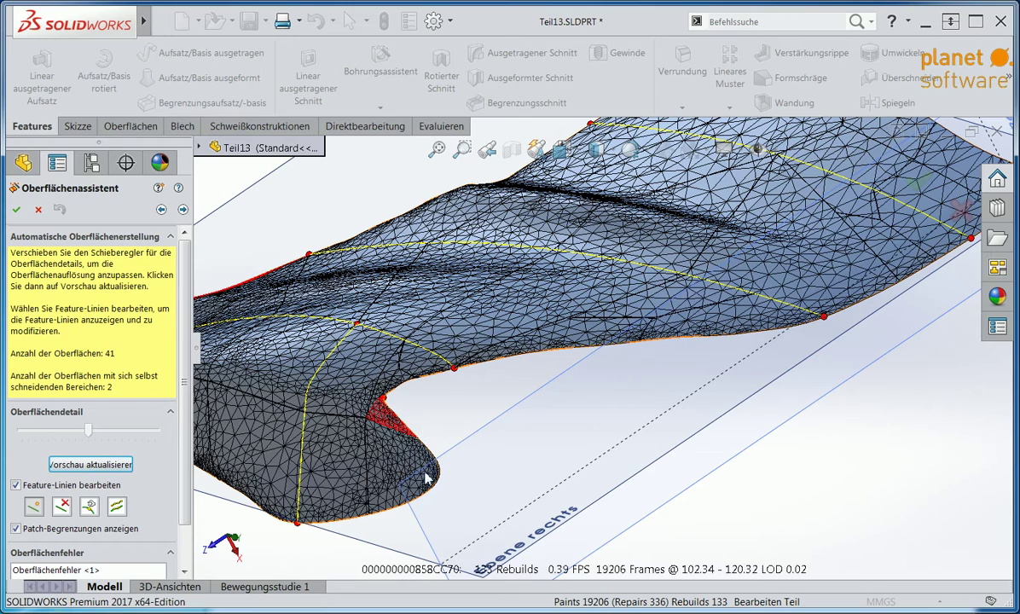
pyautogui.keyDown('ctrl'); pyautogui.moveTo(303, 466); pyautogui.dragTo(495, 446, button='middle'); pyautogui.keyUp('ctrl')
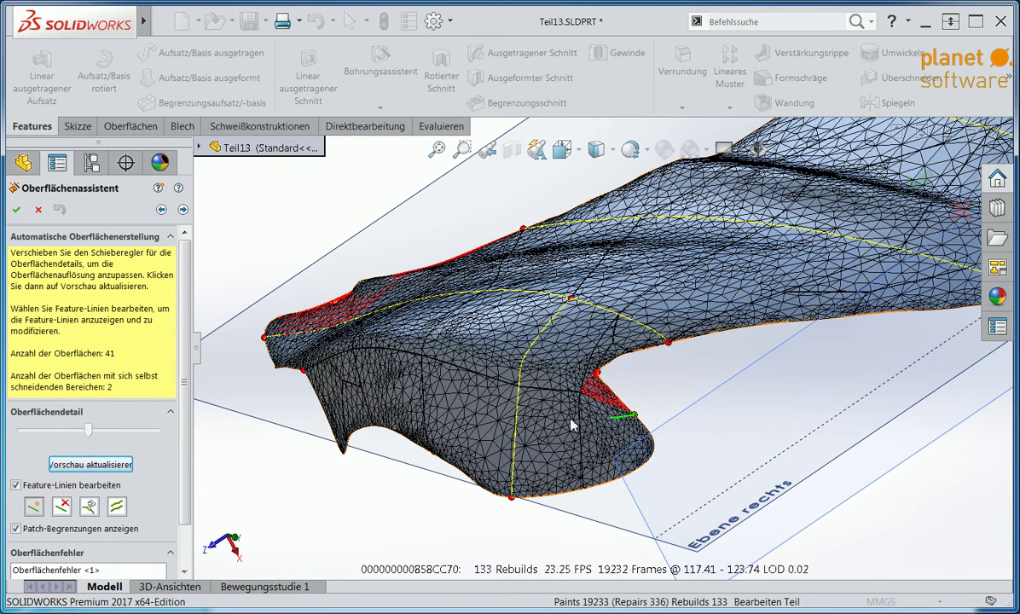
pyautogui.click(516, 416)
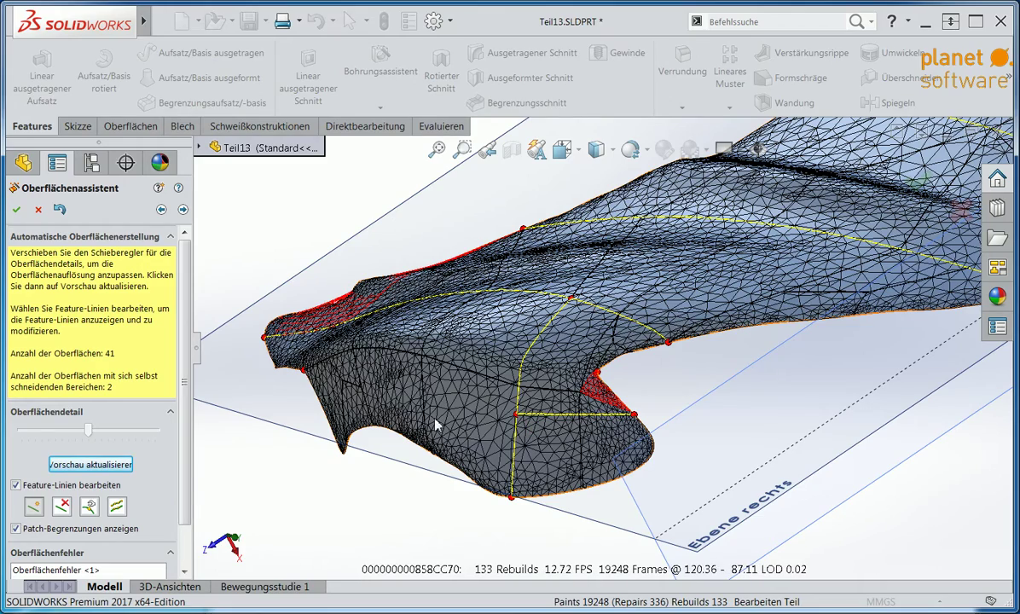
pyautogui.click(103, 466)
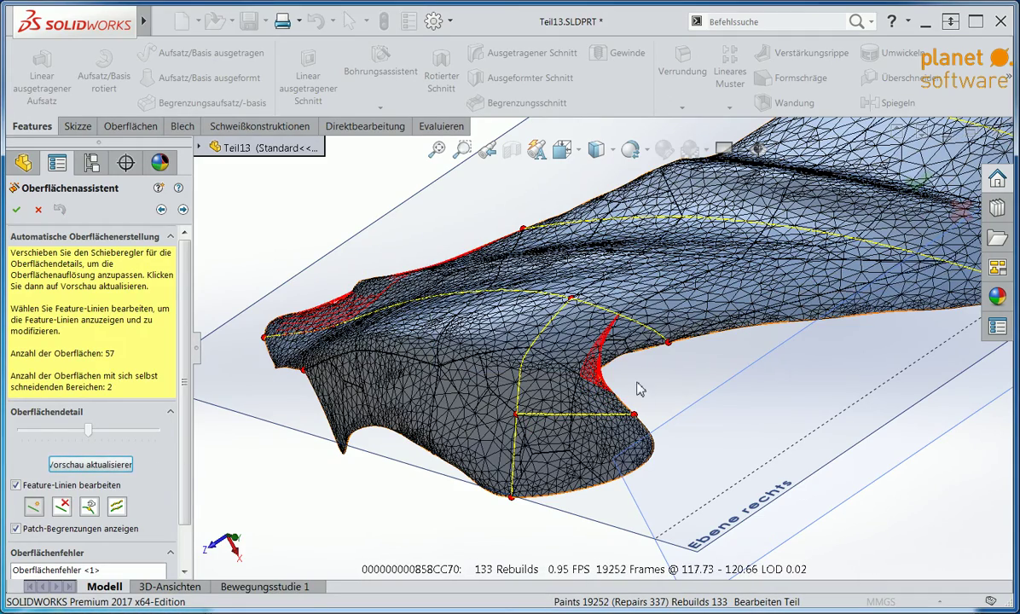
# Draw a feature line across the notch, regenerating to 73 surfaces with no self-intersections.
pyautogui.moveTo(636, 389); pyautogui.dragTo(611, 371, button='middle')
pyautogui.scroll(-3, 610, 371)
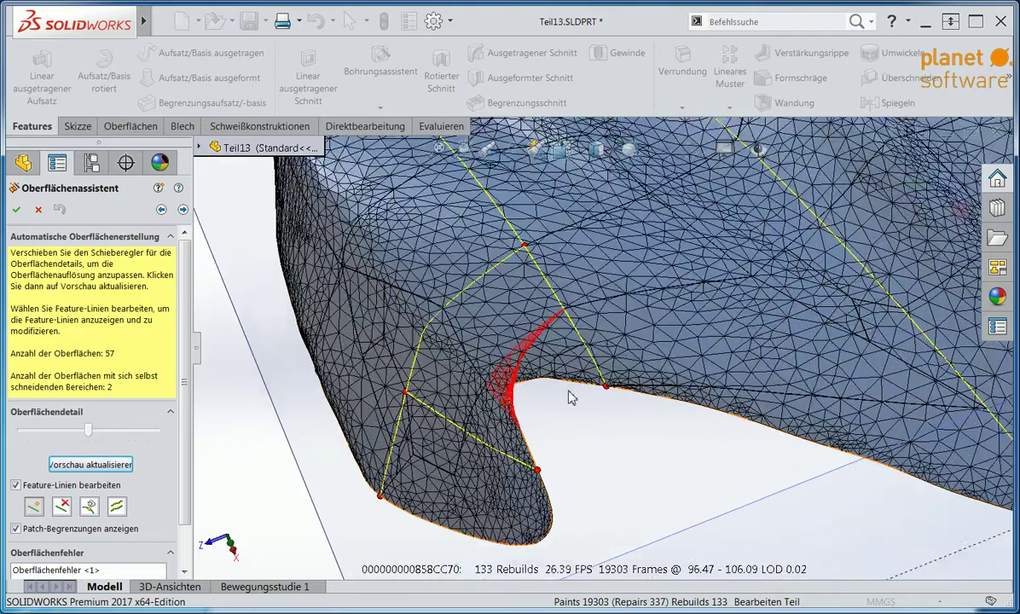
pyautogui.scroll(-2, 570, 397)
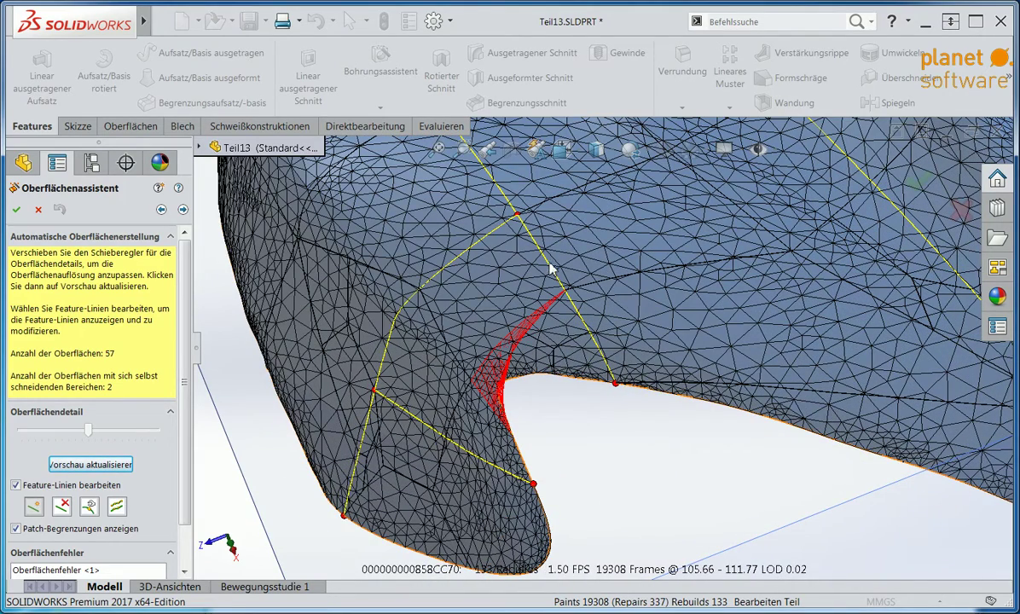
pyautogui.moveTo(541, 254); pyautogui.dragTo(414, 417)
pyautogui.click(92, 464)
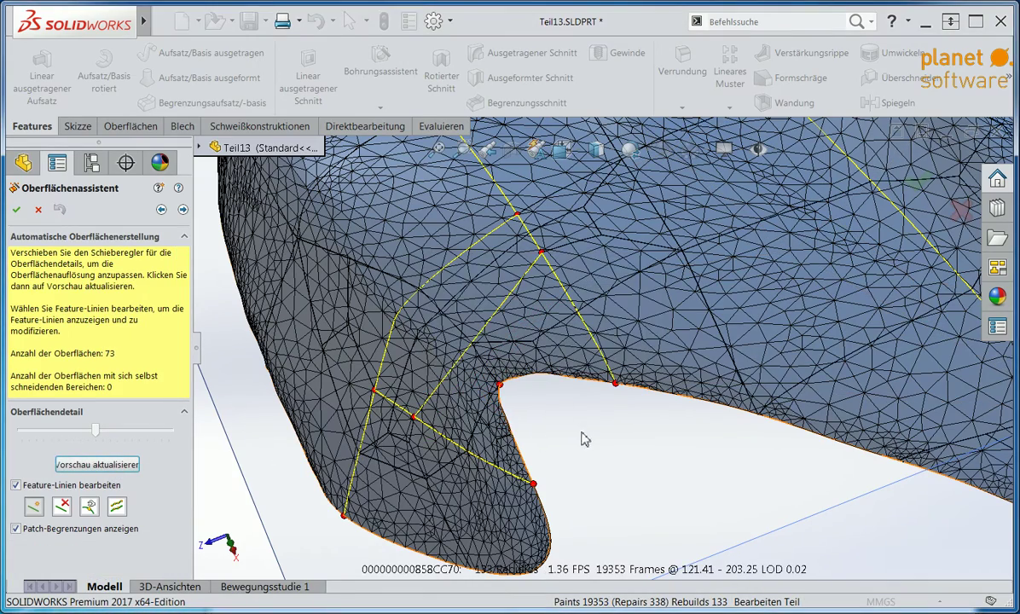
pyautogui.moveTo(570, 397)
pyautogui.mouseDown(button='middle')
pyautogui.moveTo(390, 421)
pyautogui.moveTo(406, 449)
pyautogui.mouseUp(button='middle')
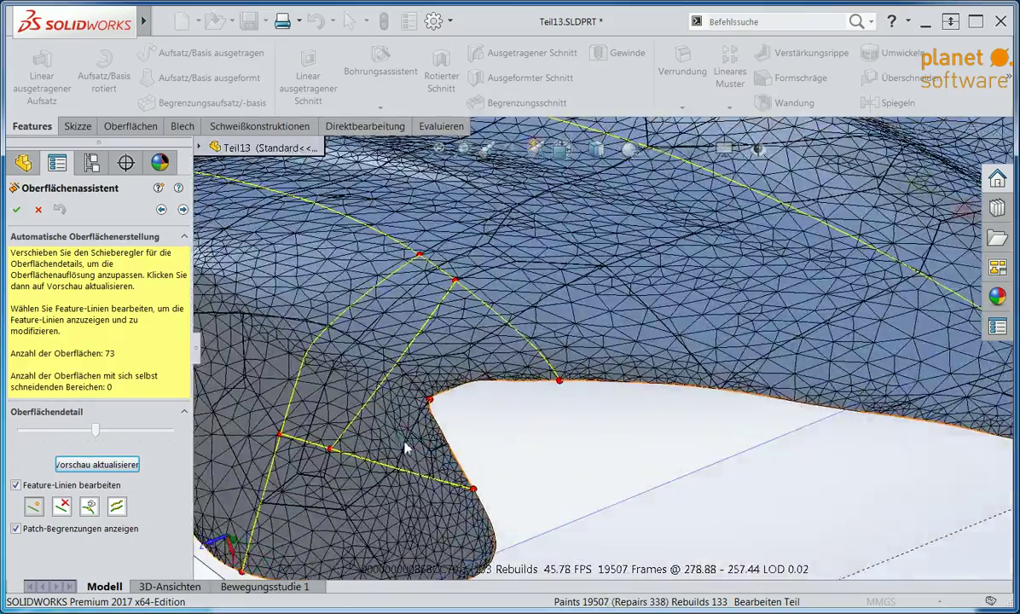
pyautogui.press('f')
pyautogui.moveTo(465, 339); pyautogui.dragTo(531, 419, button='middle')
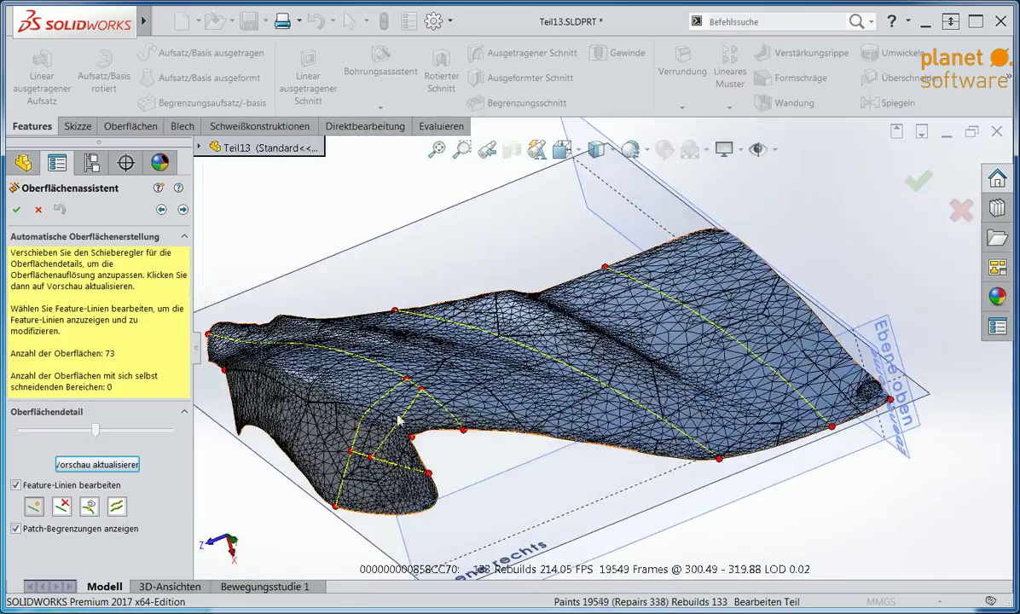
# In Left view, draw a horizontal feature line across both yellow lines, giving a 102-face model.
pyautogui.hotkey('ctrl', '1')
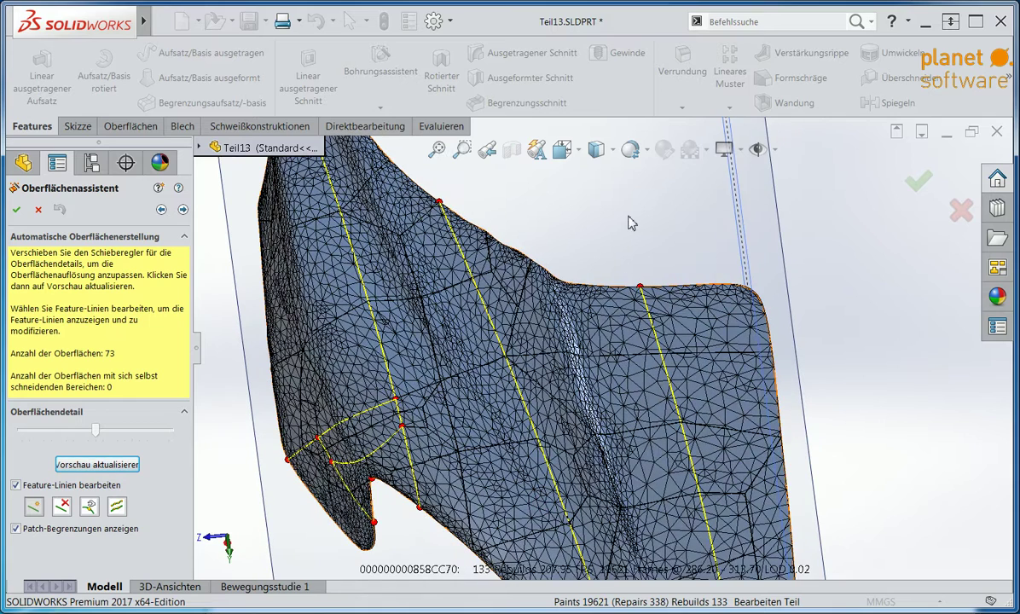
pyautogui.click(596, 149)
pyautogui.click(626, 200)
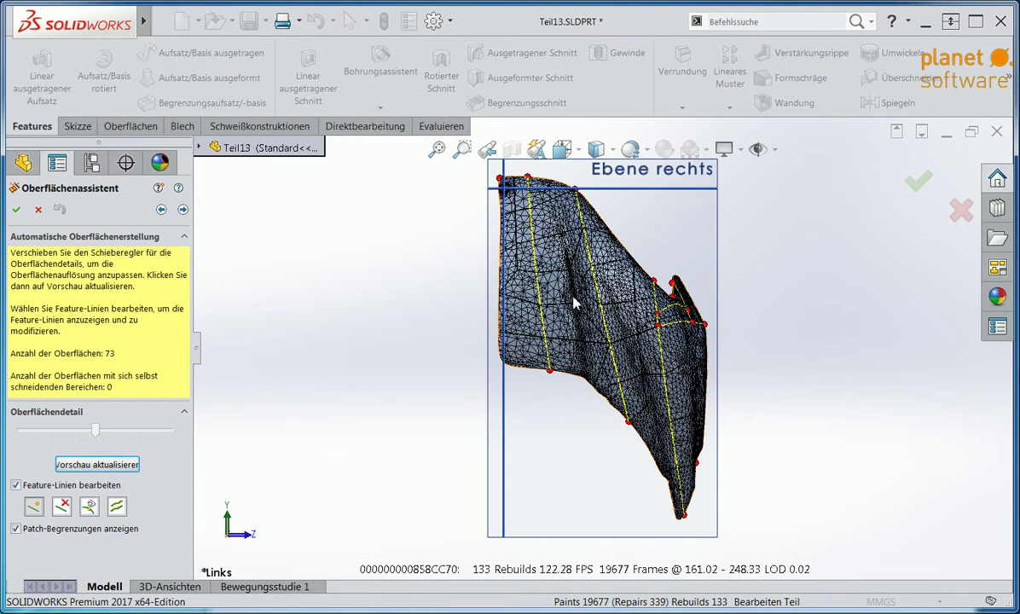
pyautogui.scroll(-3, 530, 270)
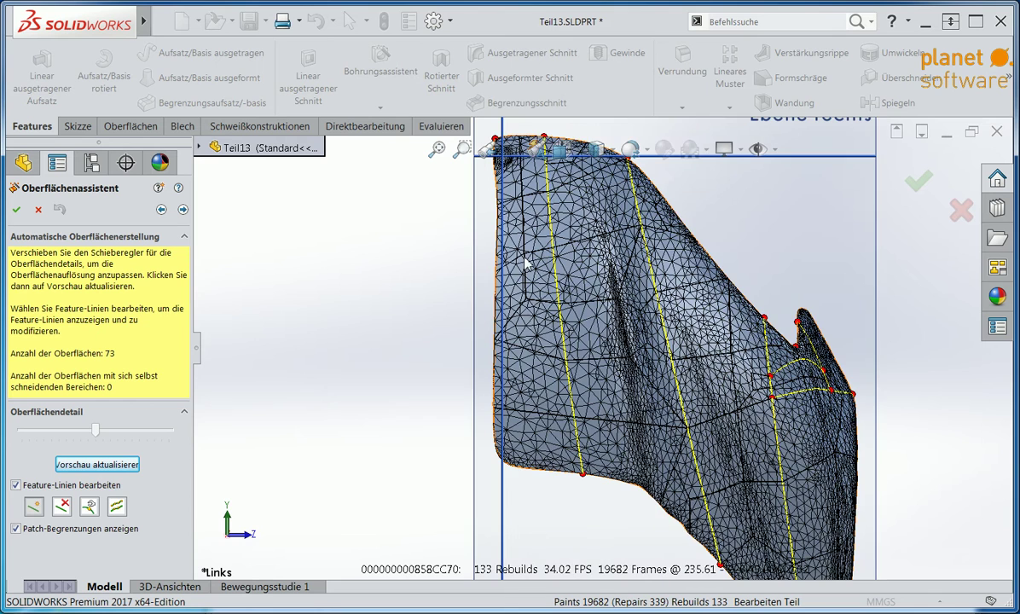
pyautogui.click(495, 299)
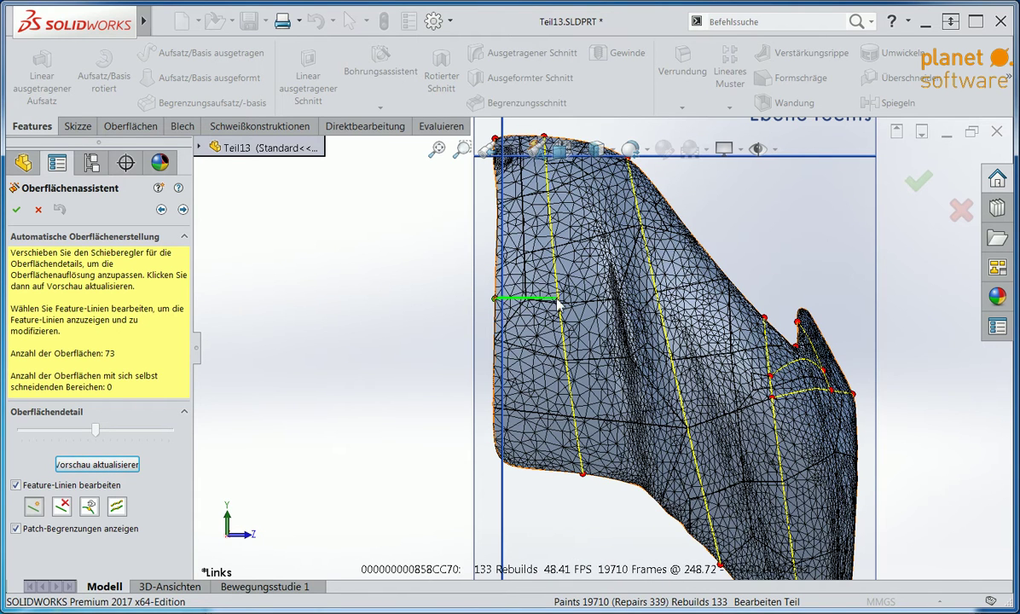
pyautogui.click(559, 299)
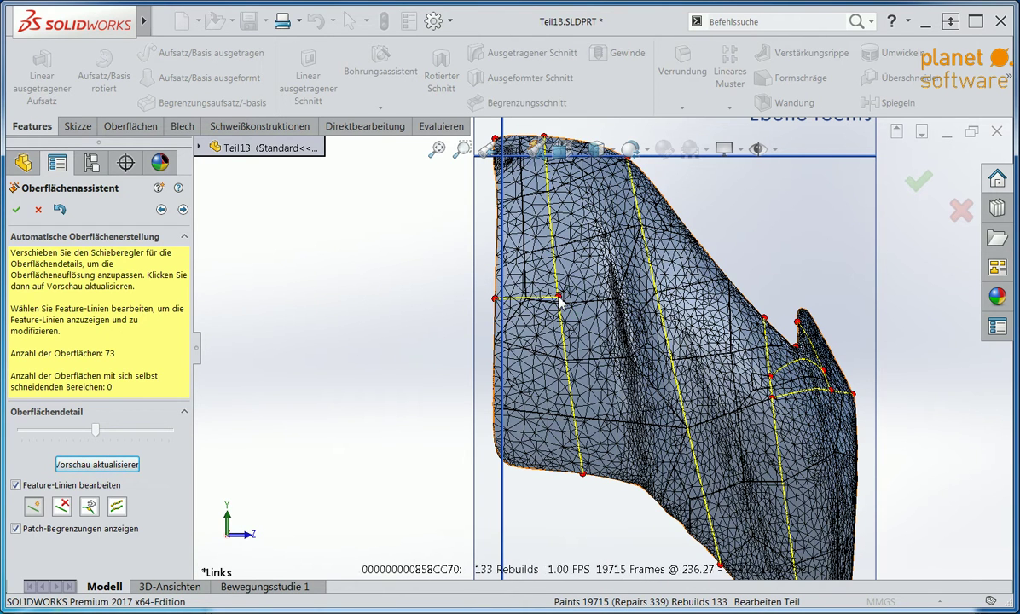
pyautogui.click(658, 298)
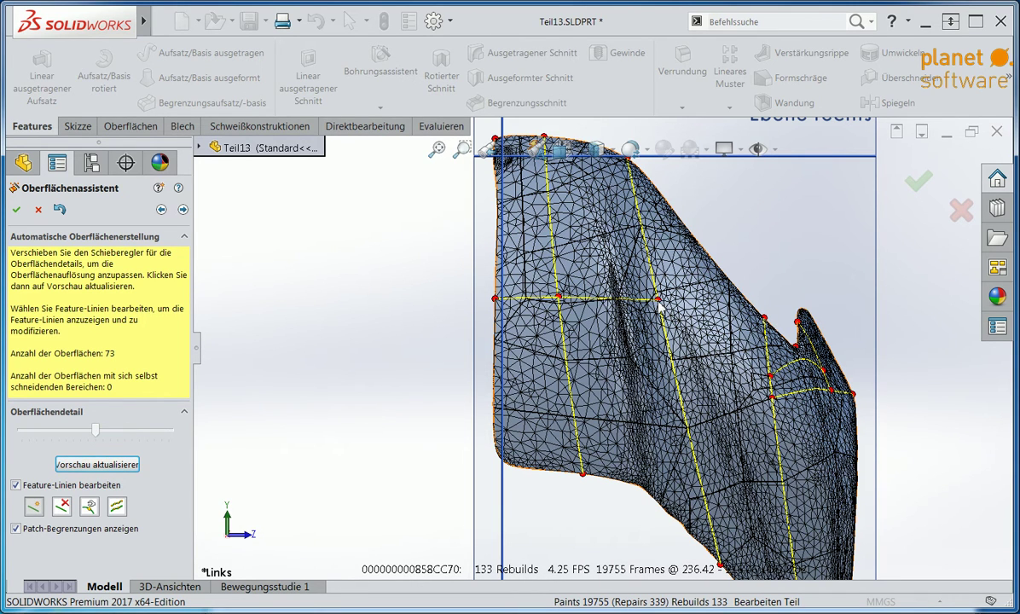
pyautogui.click(89, 461)
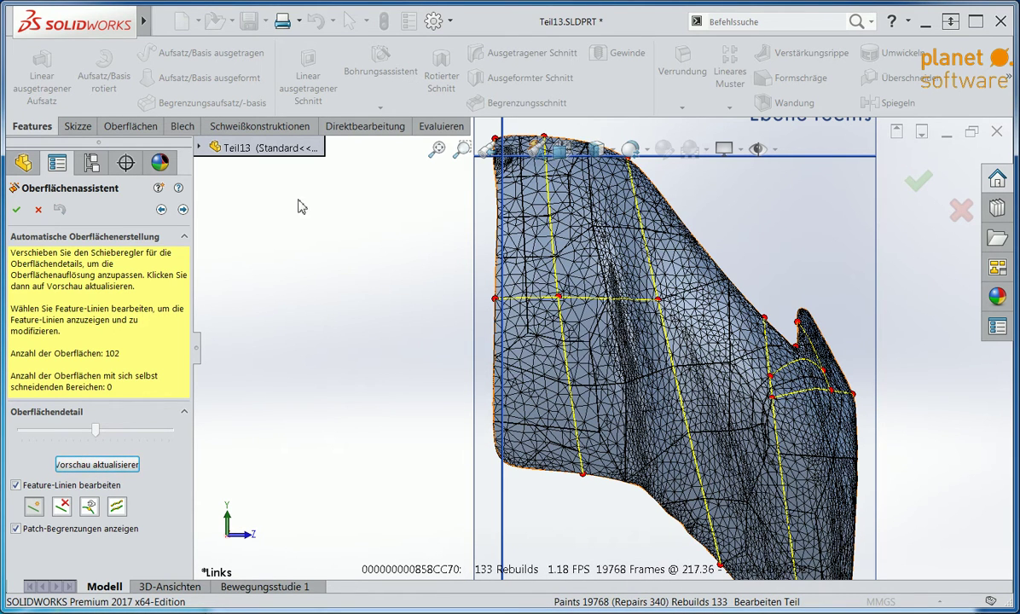
pyautogui.click(184, 210)
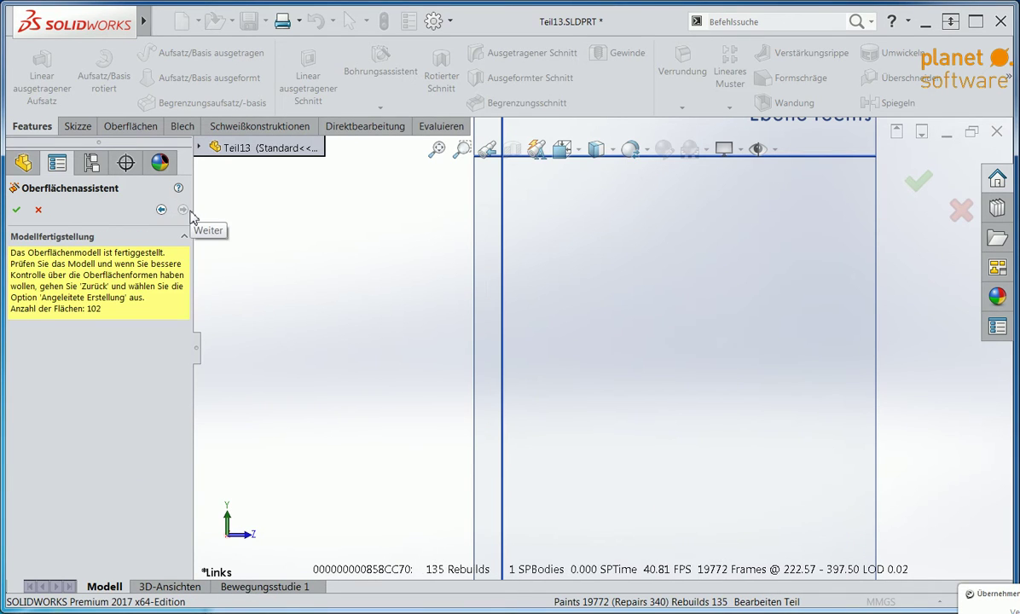
# Accept the surface model and toggle Oberfläche-Importiert1's visibility under Oberflächenkörper.
pyautogui.click(19, 213)
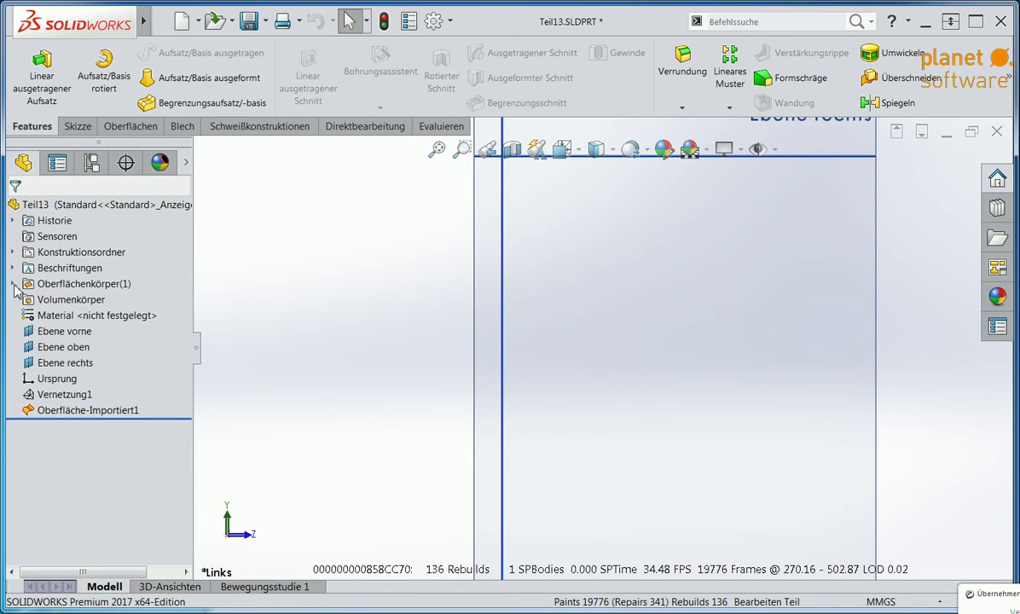
pyautogui.click(12, 283)
pyautogui.click(53, 303)
pyautogui.click(62, 259)
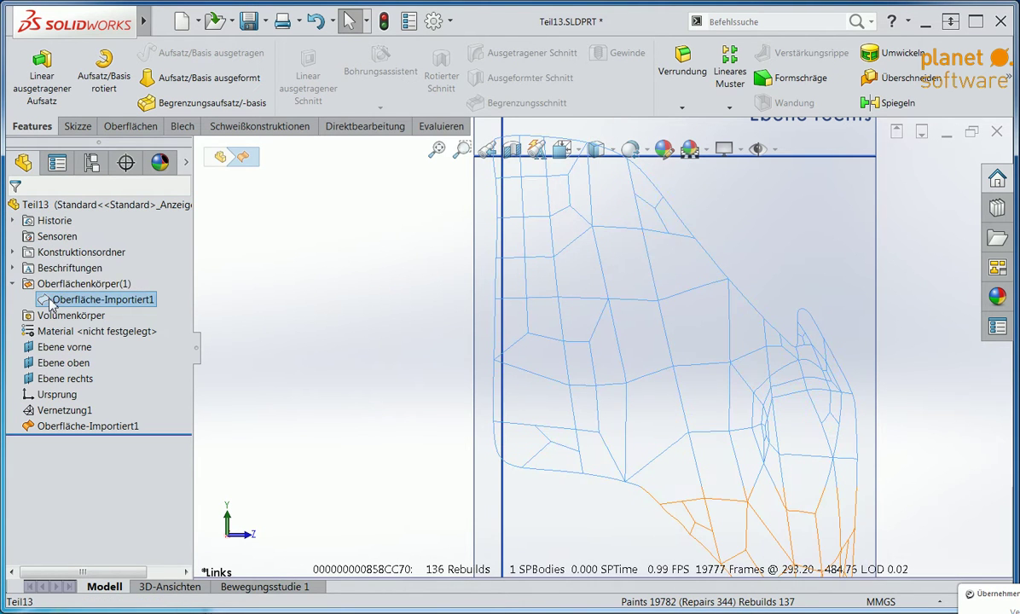
pyautogui.click(61, 262)
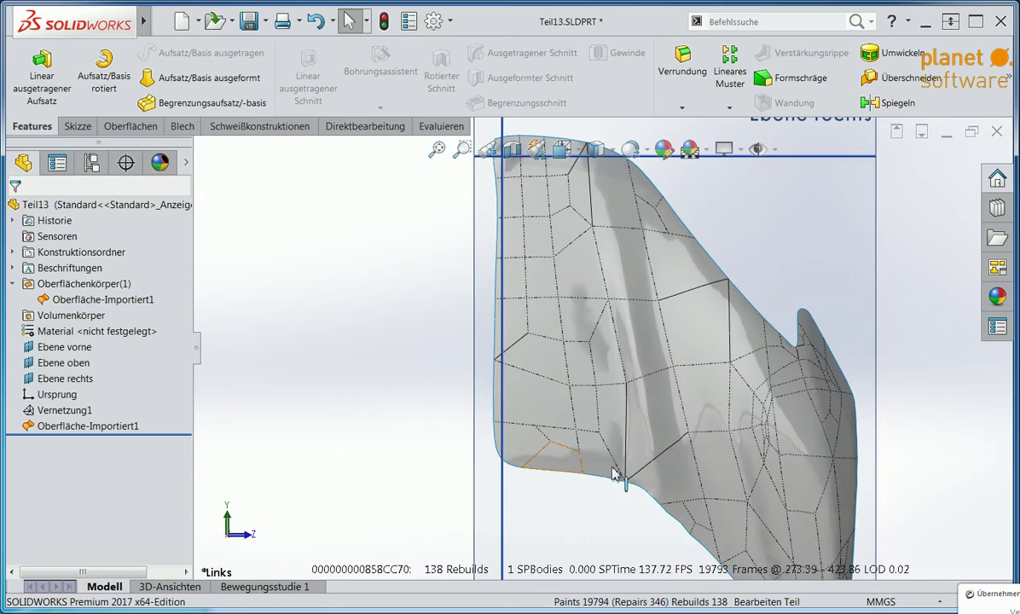
pyautogui.moveTo(682, 542)
pyautogui.mouseDown(button='middle')
pyautogui.moveTo(484, 298)
pyautogui.moveTo(319, 289)
pyautogui.moveTo(285, 360)
pyautogui.moveTo(293, 386)
pyautogui.moveTo(479, 514)
pyautogui.moveTo(472, 296)
pyautogui.moveTo(467, 351)
pyautogui.mouseUp(button='middle')
# Inspect the surface edges under the magnifier, restore the earlier view and hide the reference planes.
pyautogui.press('g')
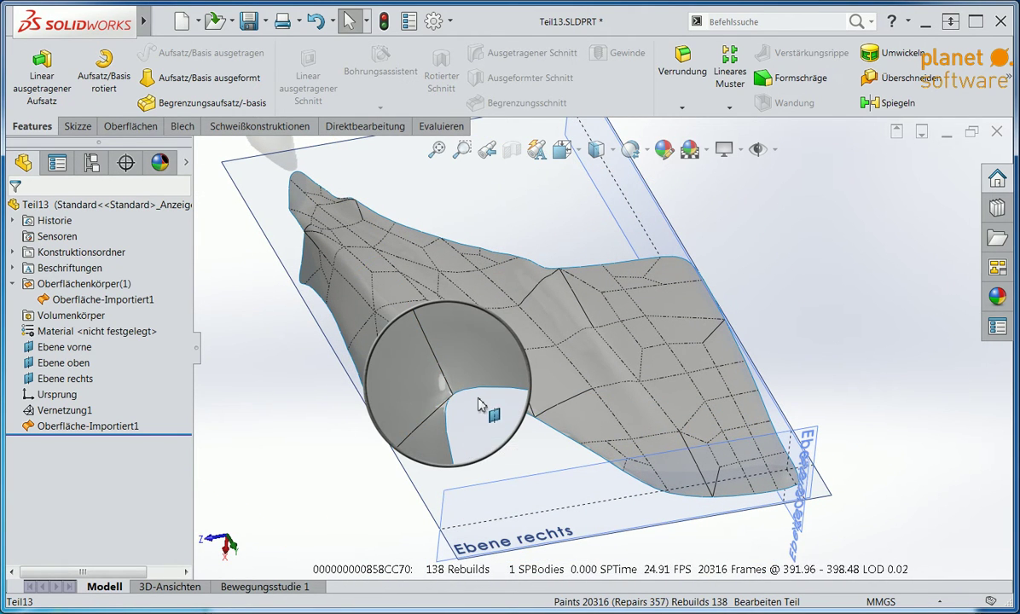
pyautogui.press('Escape')
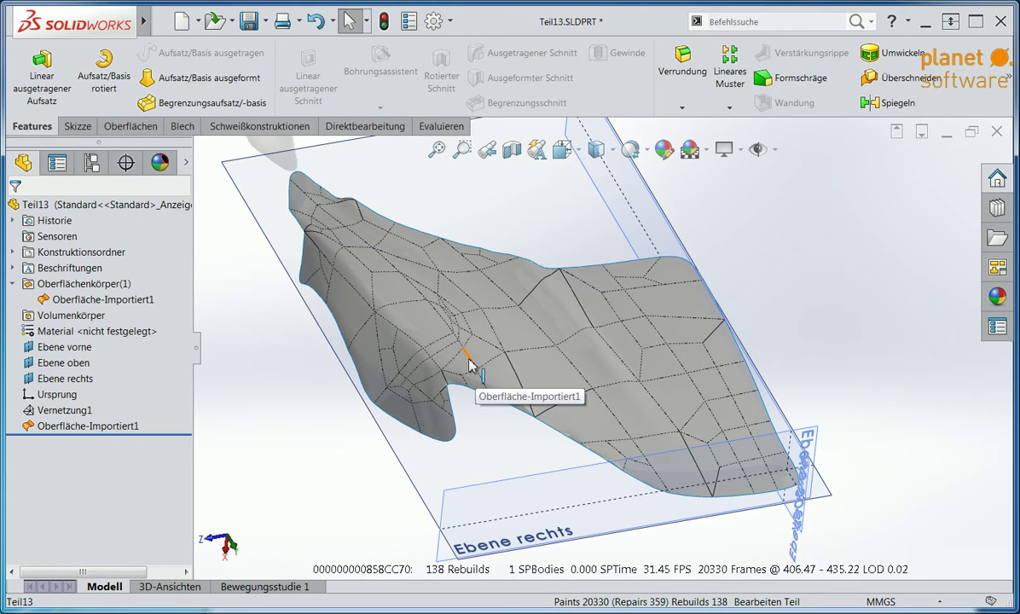
pyautogui.moveTo(406, 268)
pyautogui.mouseDown(button='middle')
pyautogui.moveTo(353, 172)
pyautogui.moveTo(531, 353)
pyautogui.mouseUp(button='middle')
pyautogui.press('g')
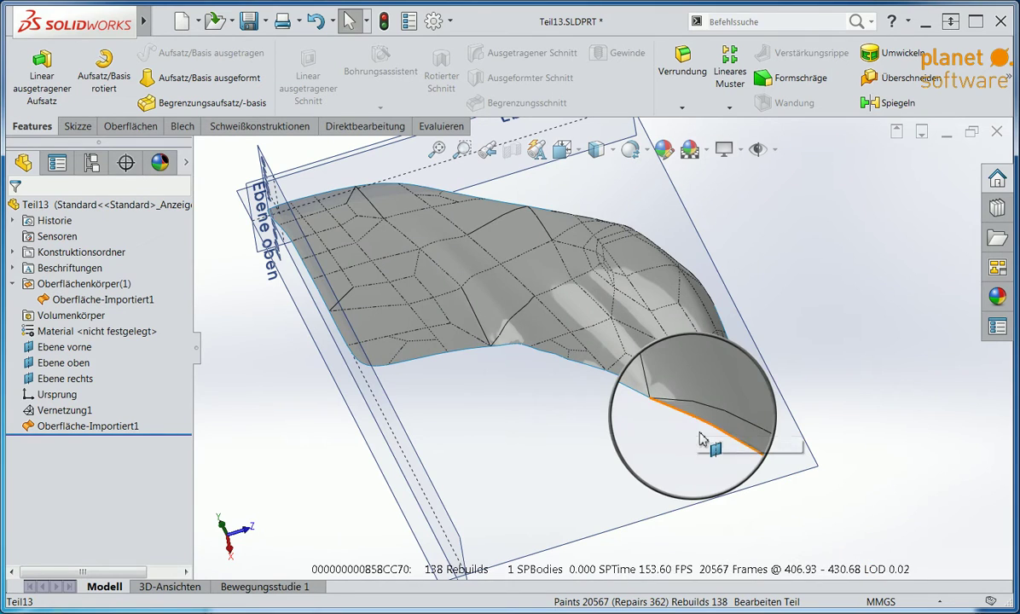
pyautogui.press('Escape')
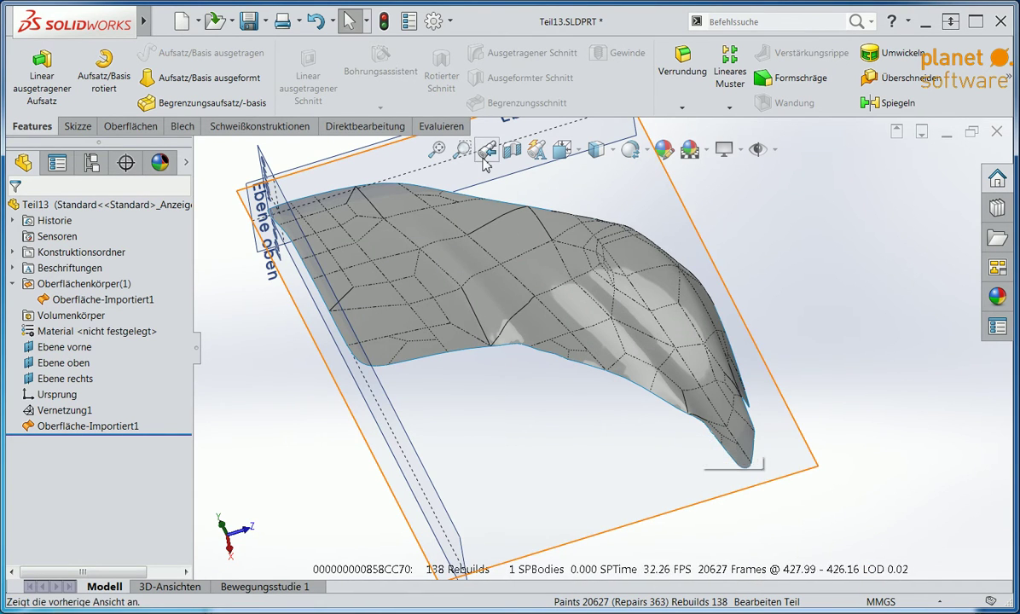
pyautogui.click(486, 150)
pyautogui.click(486, 151)
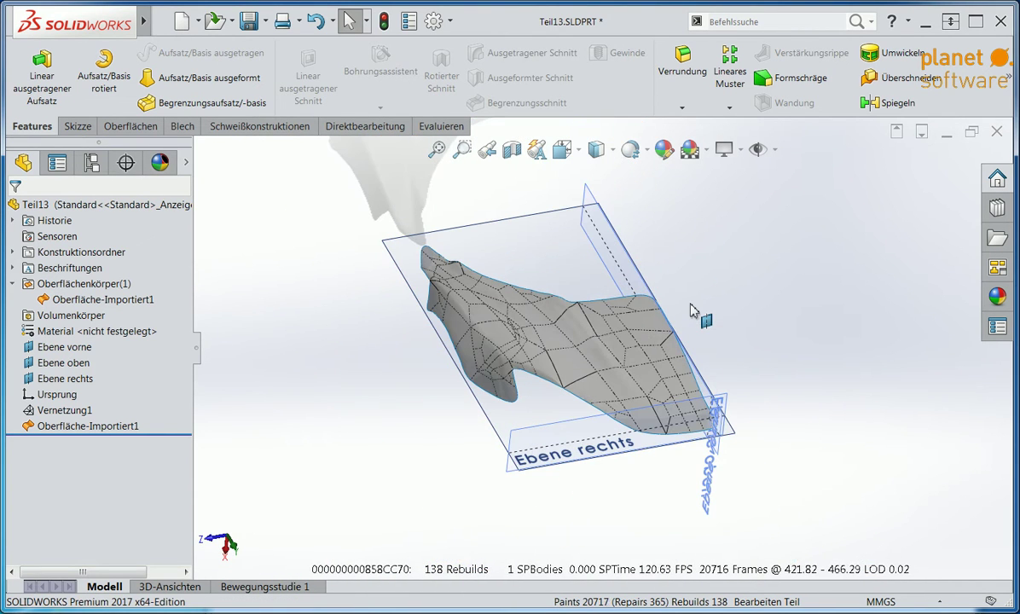
pyautogui.click(690, 311)
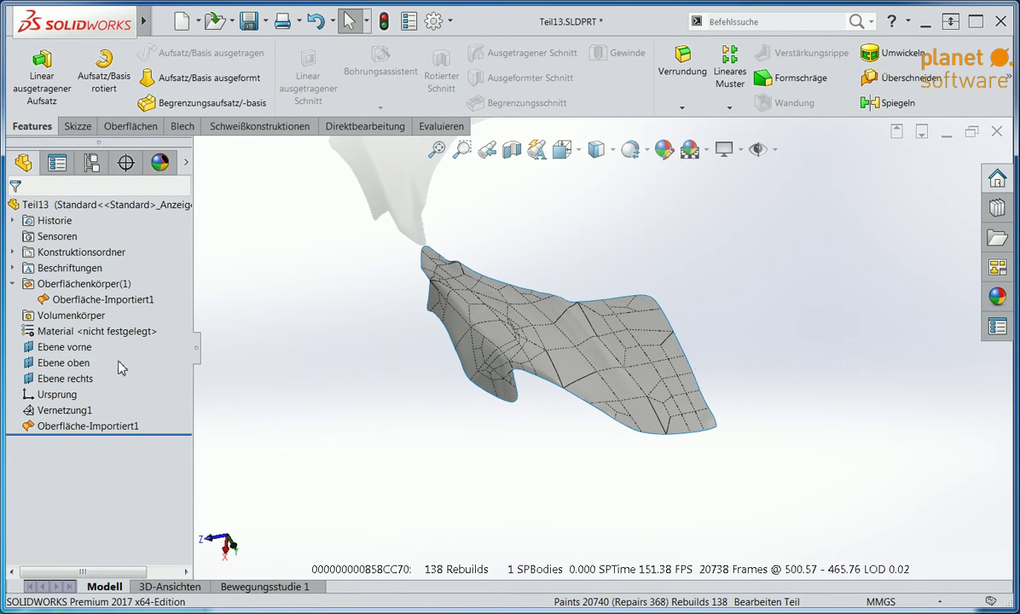
pyautogui.click(72, 377)
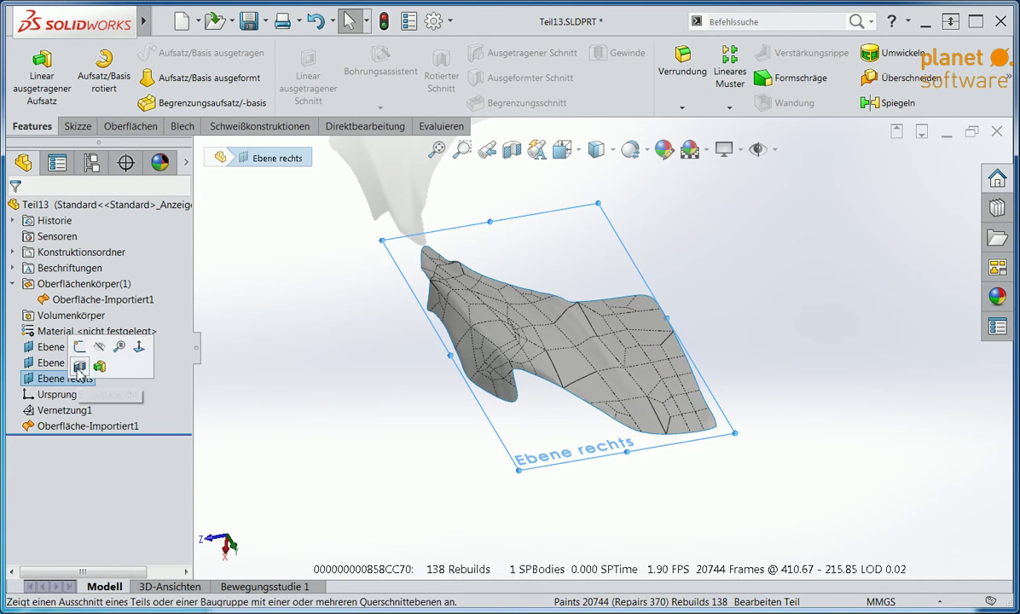
# Convert the imported surface's full outer boundary chain into Skizze1 on Ebene rechts.
pyautogui.click(79, 367)
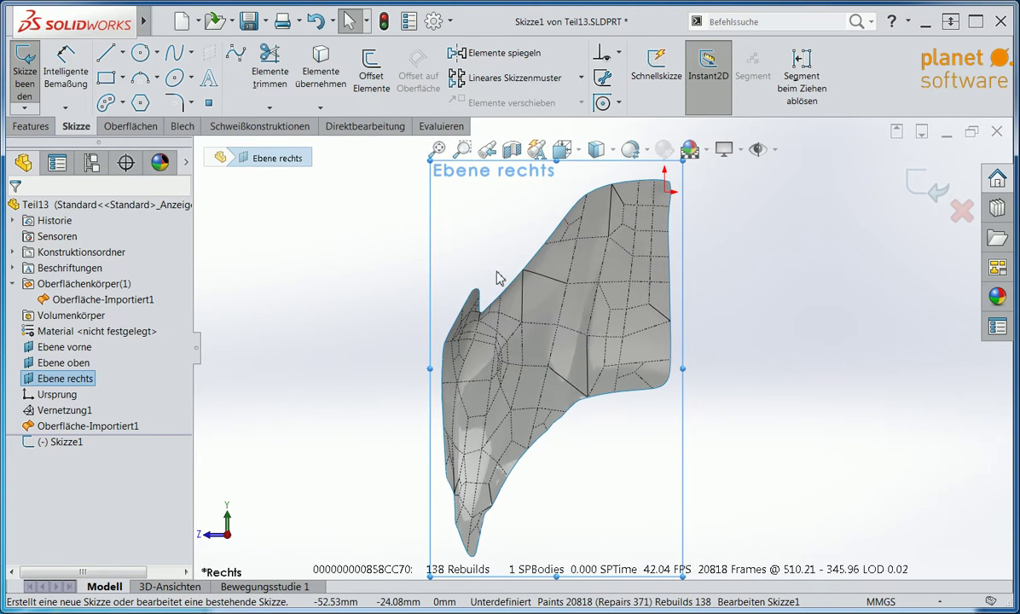
pyautogui.click(537, 262)
pyautogui.rightClick(538, 262)
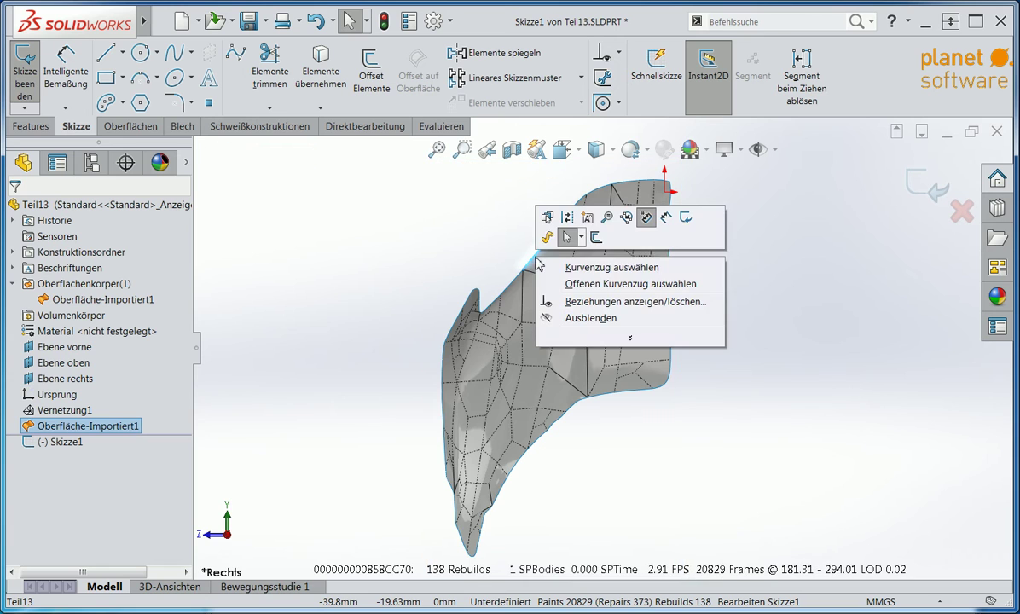
pyautogui.click(590, 284)
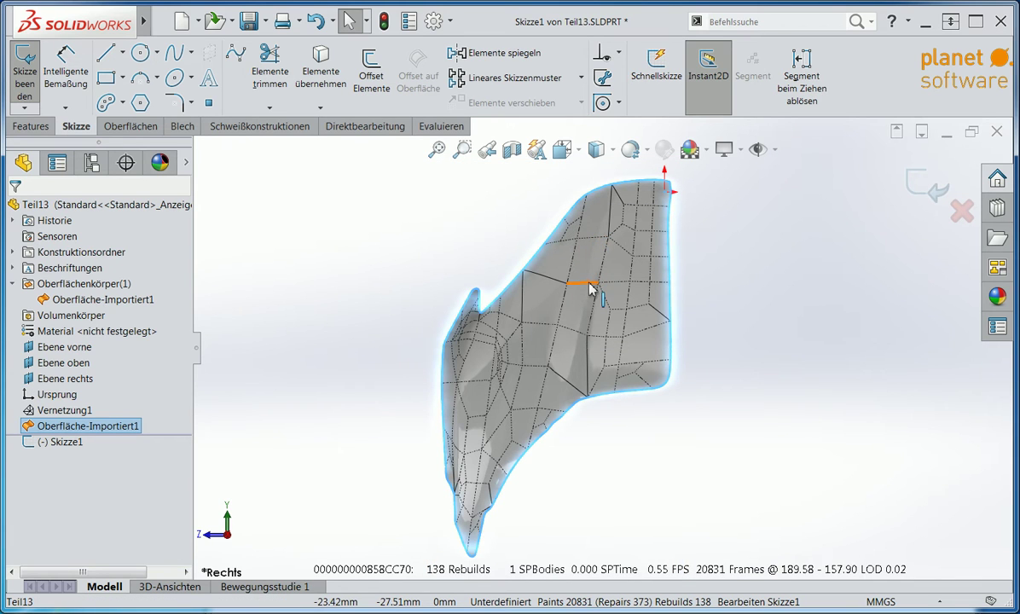
pyautogui.click(325, 72)
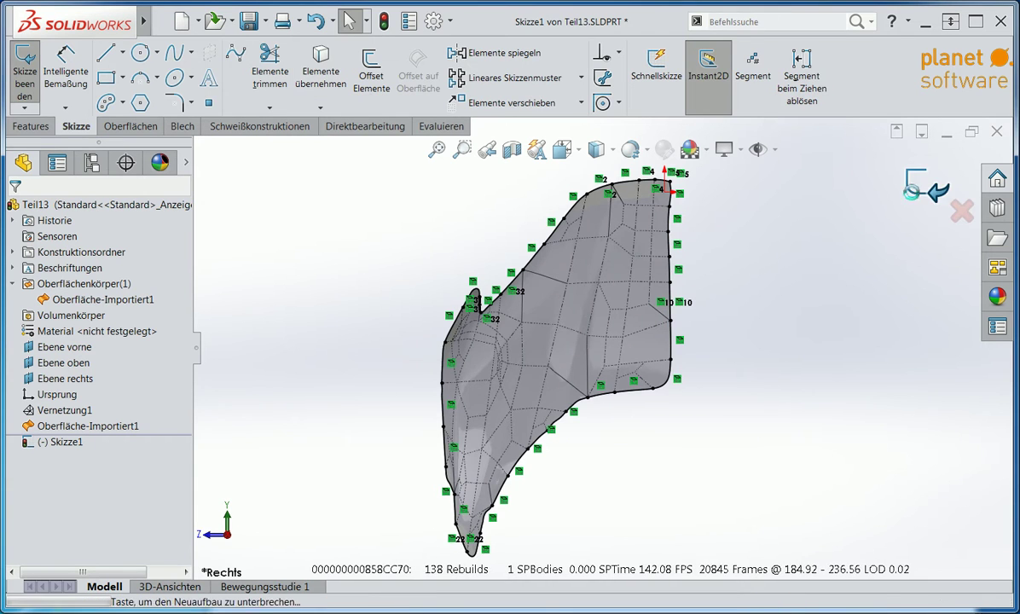
pyautogui.click(925, 189)
# Hide Oberfläche-Importiert1 and start Skizze2 on Ebene rechts.
pyautogui.click(103, 301)
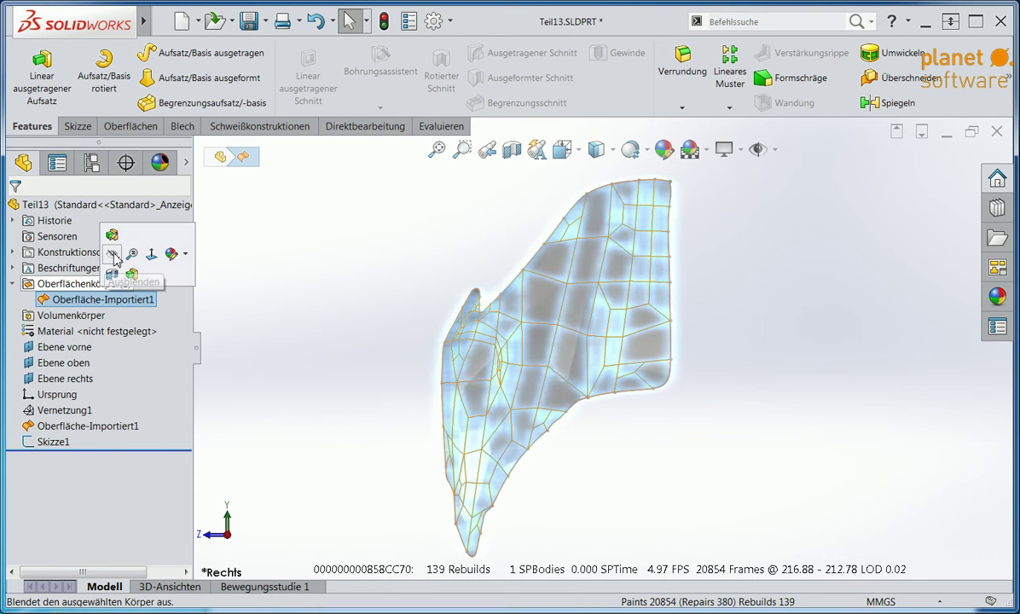
pyautogui.click(109, 243)
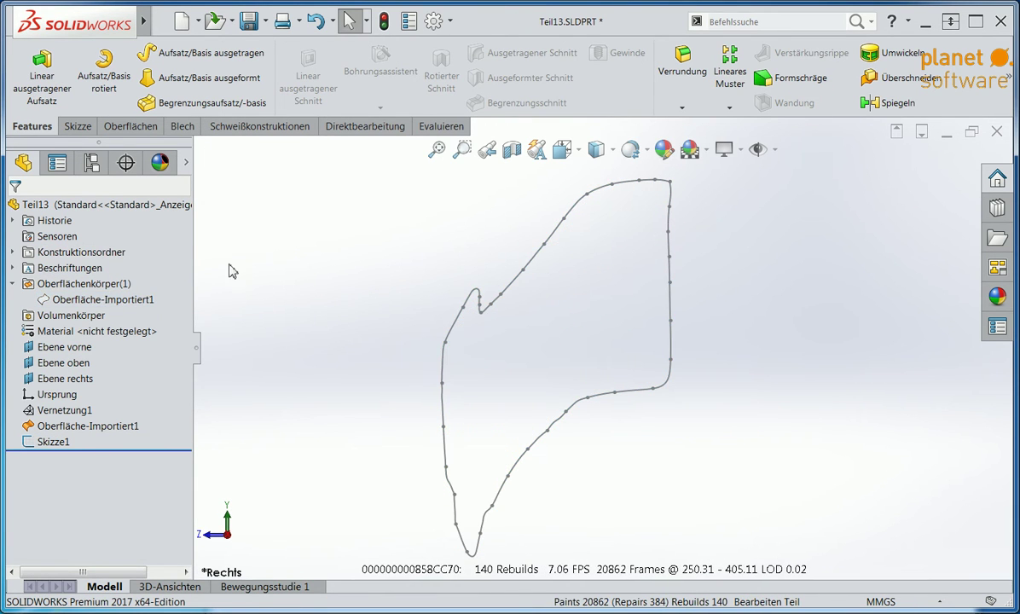
pyautogui.click(65, 377)
pyautogui.click(85, 339)
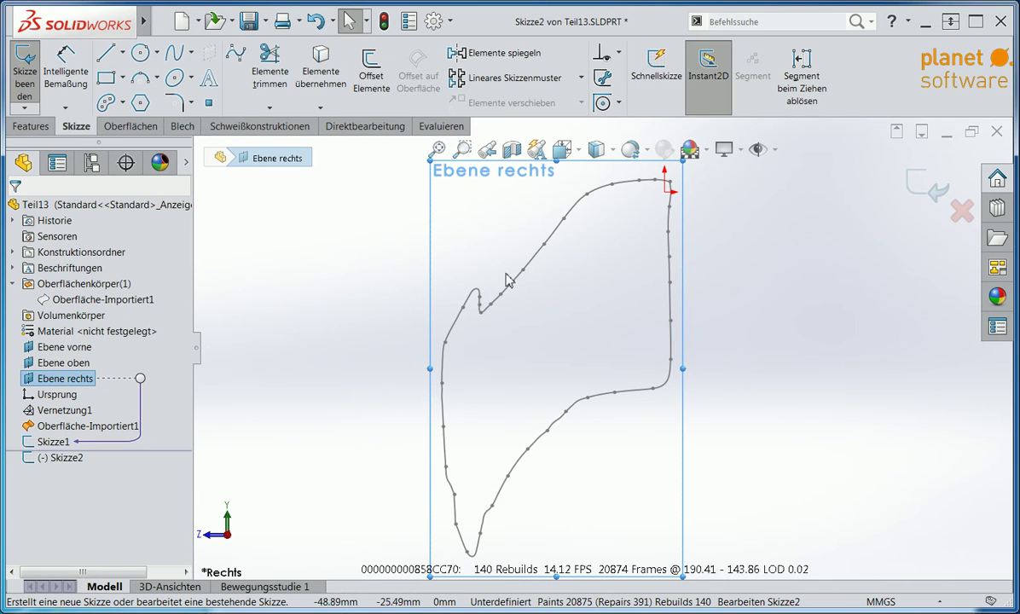
# Offset the whole outline chain by 0.10 mm in the reversed direction and close Skizze2.
pyautogui.rightClick(534, 259)
pyautogui.click(577, 268)
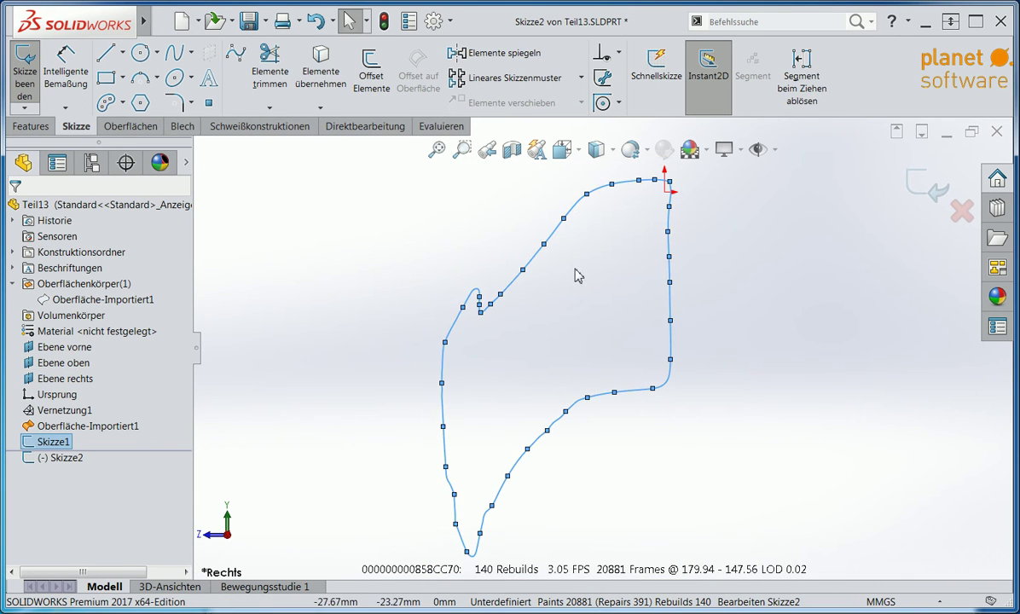
pyautogui.click(371, 72)
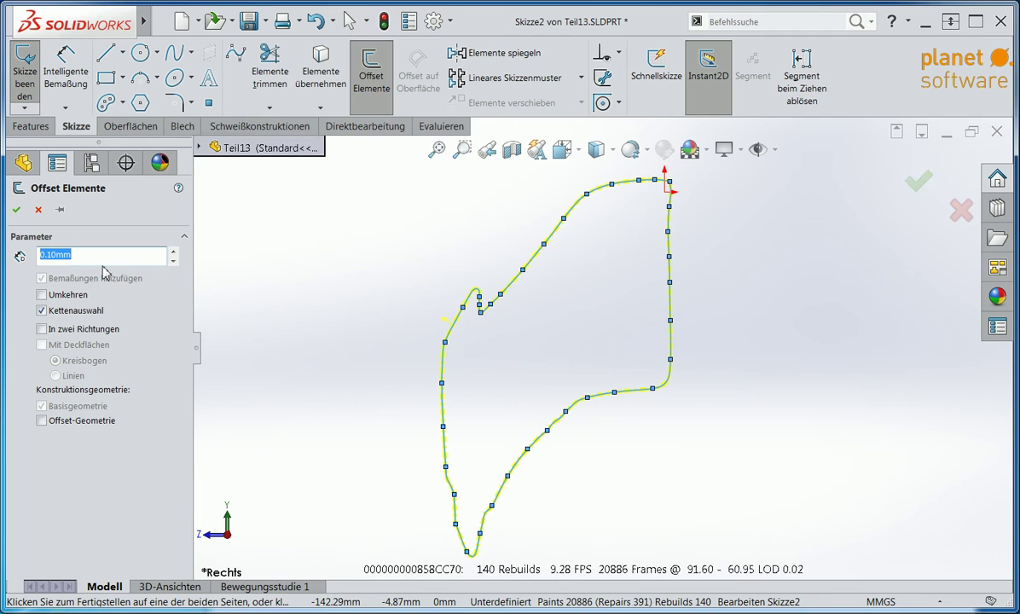
pyautogui.click(67, 296)
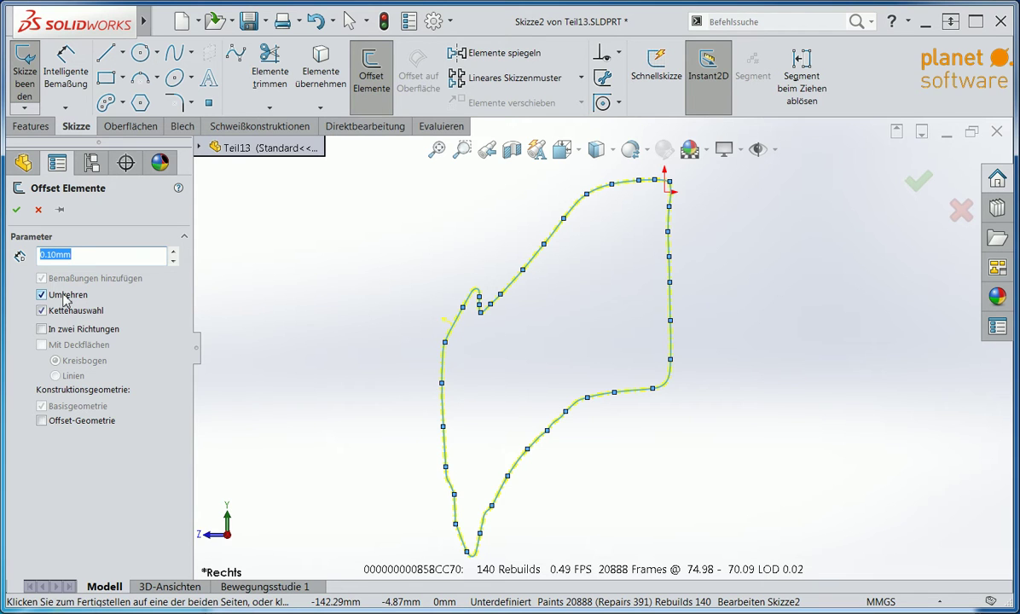
pyautogui.scroll(-2, 533, 305)
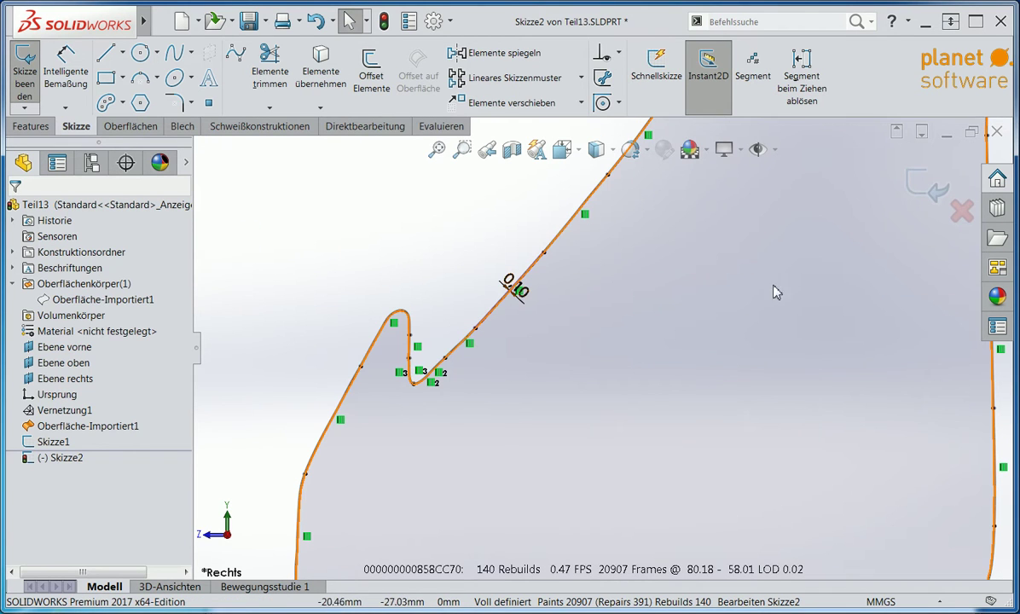
pyautogui.click(932, 189)
pyautogui.scroll(2, 690, 404)
# Make the hidden imported surface Oberfläche-Importiert1 visible again.
pyautogui.scroll(2, 689, 389)
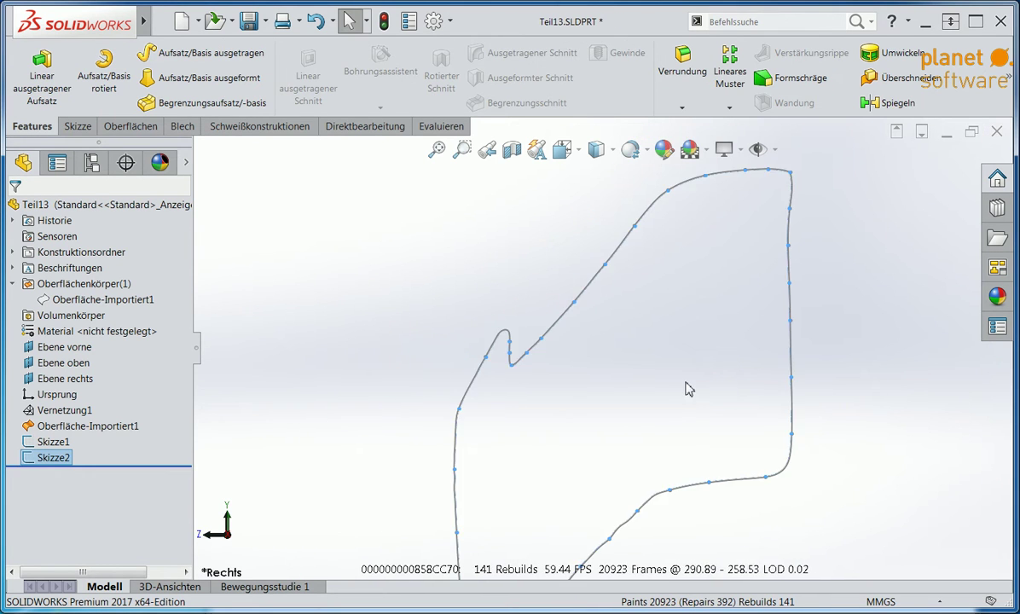
pyautogui.scroll(1, 689, 388)
pyautogui.moveTo(667, 330); pyautogui.dragTo(741, 504, button='middle')
pyautogui.click(42, 299)
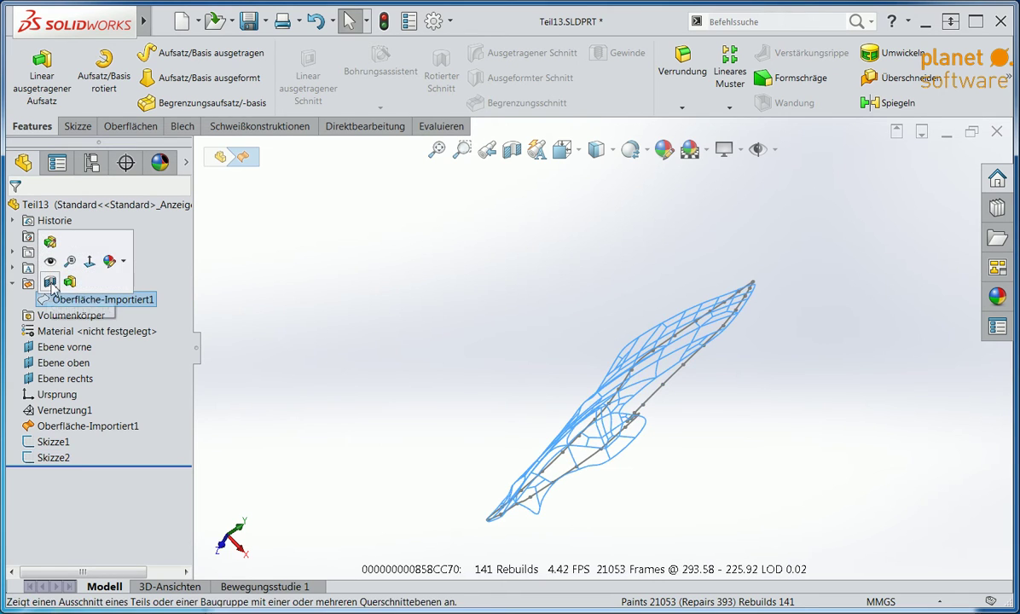
pyautogui.click(47, 259)
pyautogui.keyDown('ctrl'); pyautogui.moveTo(476, 306); pyautogui.dragTo(397, 237, button='middle'); pyautogui.keyUp('ctrl')
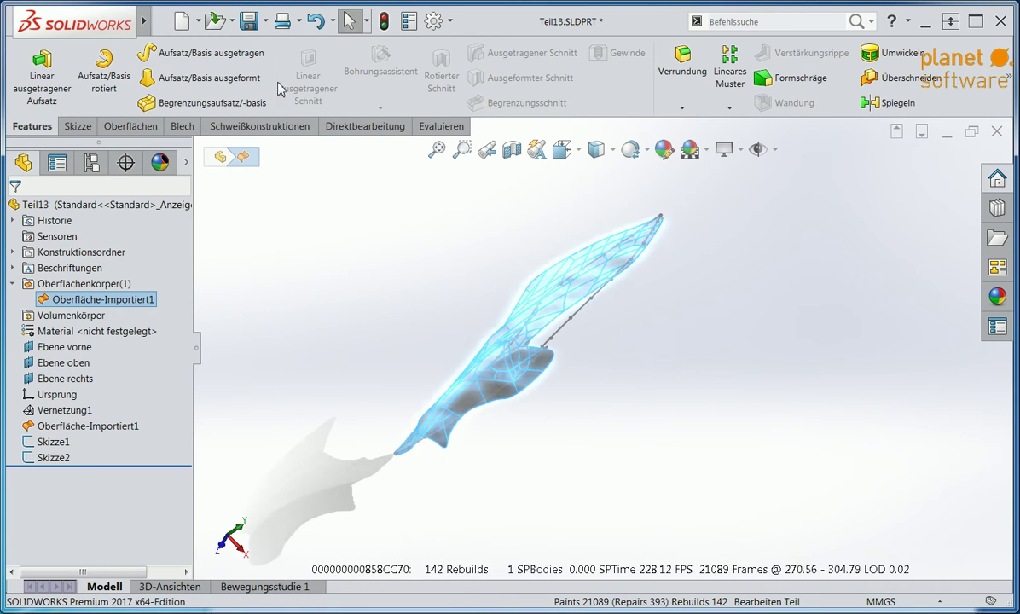
# Start a linear extruded boss from Skizze2 with an Offset start, flipped toward the surface.
pyautogui.click(51, 73)
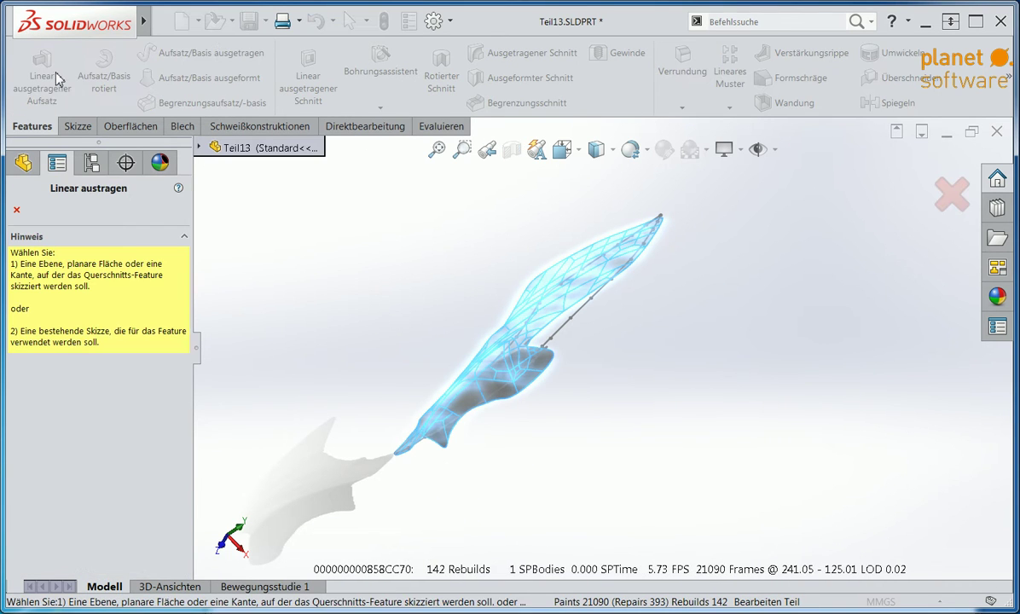
pyautogui.click(200, 148)
pyautogui.click(232, 386)
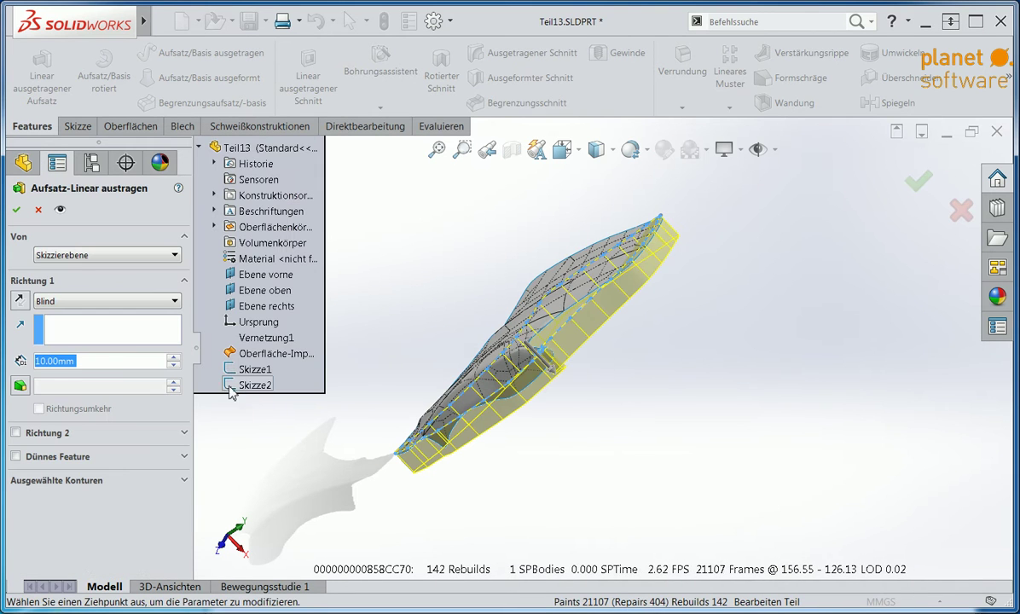
pyautogui.click(107, 255)
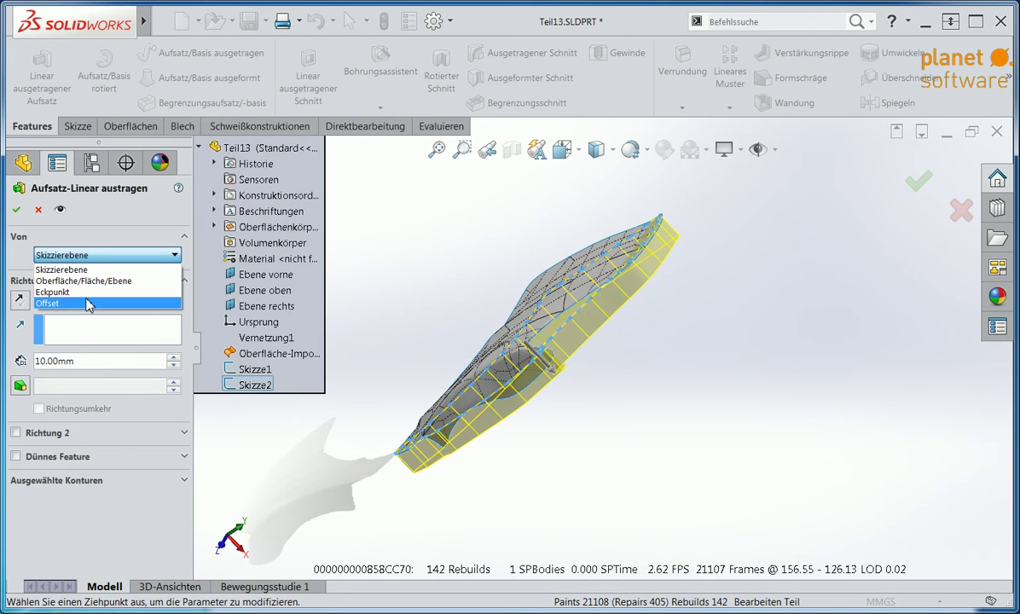
pyautogui.click(86, 291)
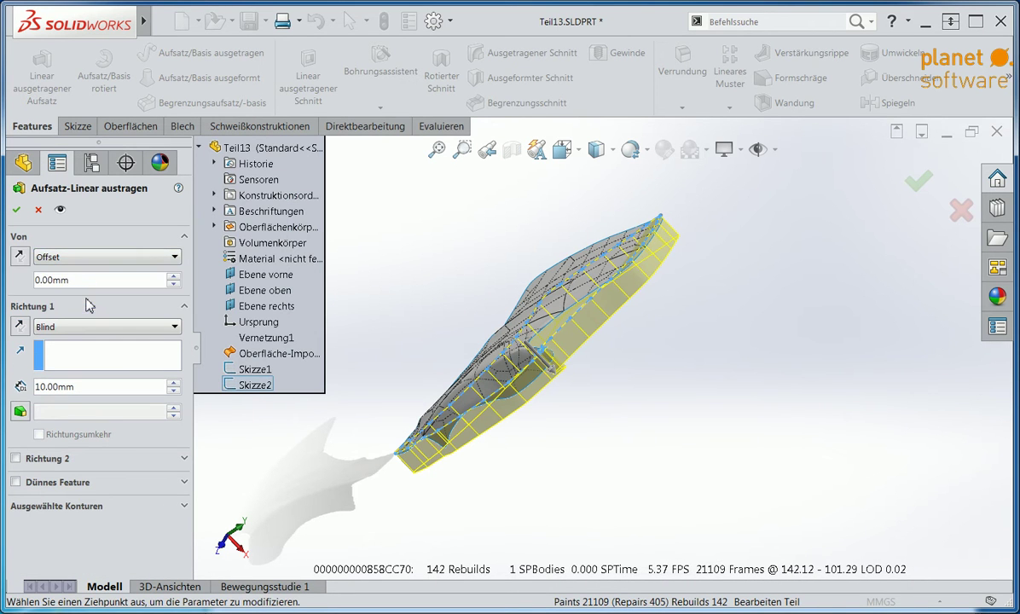
pyautogui.click(172, 277)
pyautogui.click(19, 326)
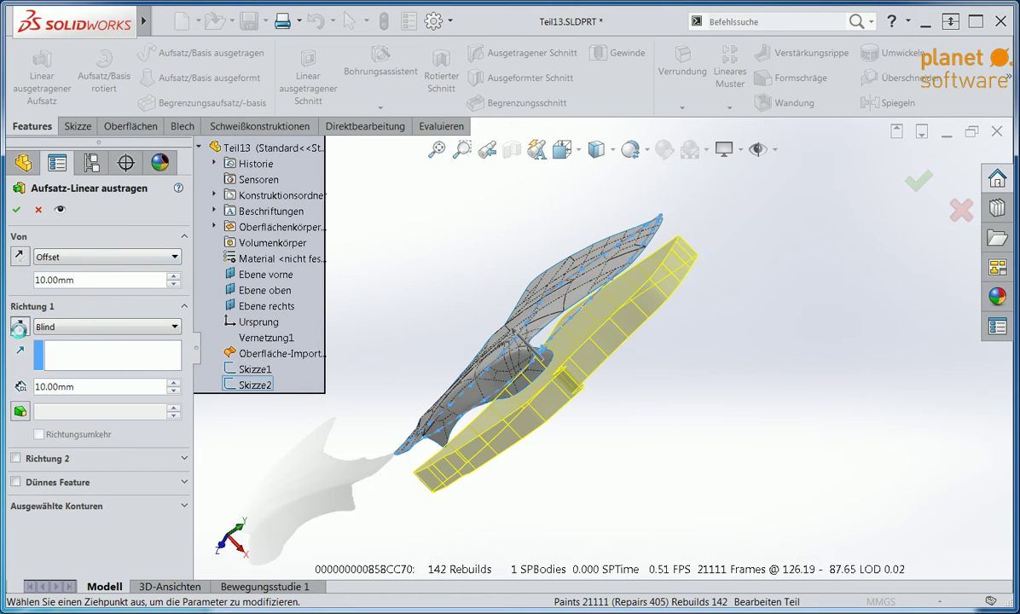
# End the extrusion at Oberfläche-Importiert1 with a 5.00 mm start offset and create it.
pyautogui.click(77, 327)
pyautogui.click(91, 364)
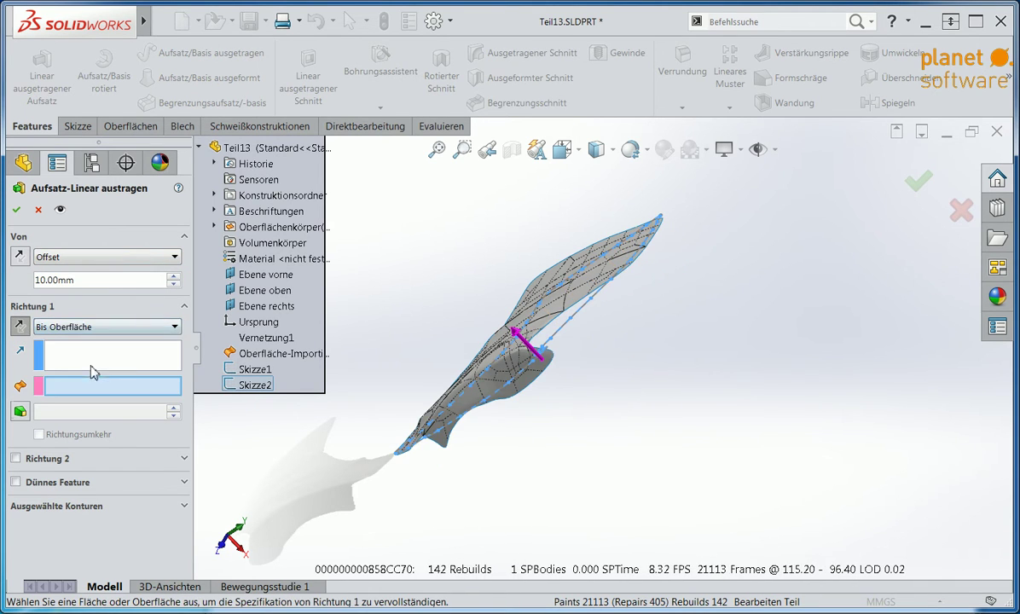
pyautogui.moveTo(439, 303)
pyautogui.mouseDown(button='middle')
pyautogui.moveTo(523, 319)
pyautogui.moveTo(602, 367)
pyautogui.moveTo(524, 330)
pyautogui.moveTo(567, 343)
pyautogui.mouseUp(button='middle')
pyautogui.click(522, 319)
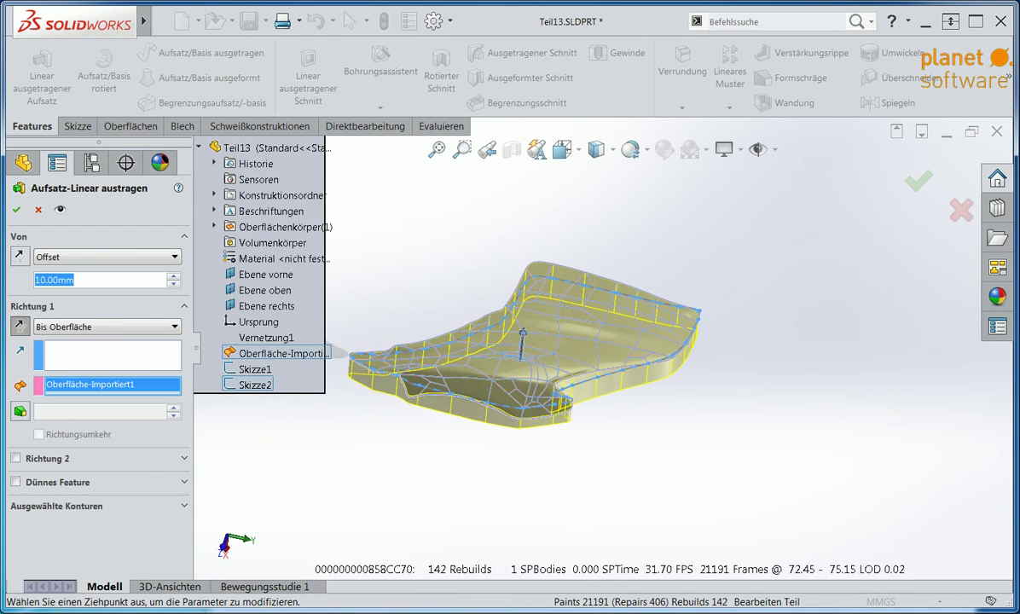
pyautogui.write('5')
pyautogui.press('Return')
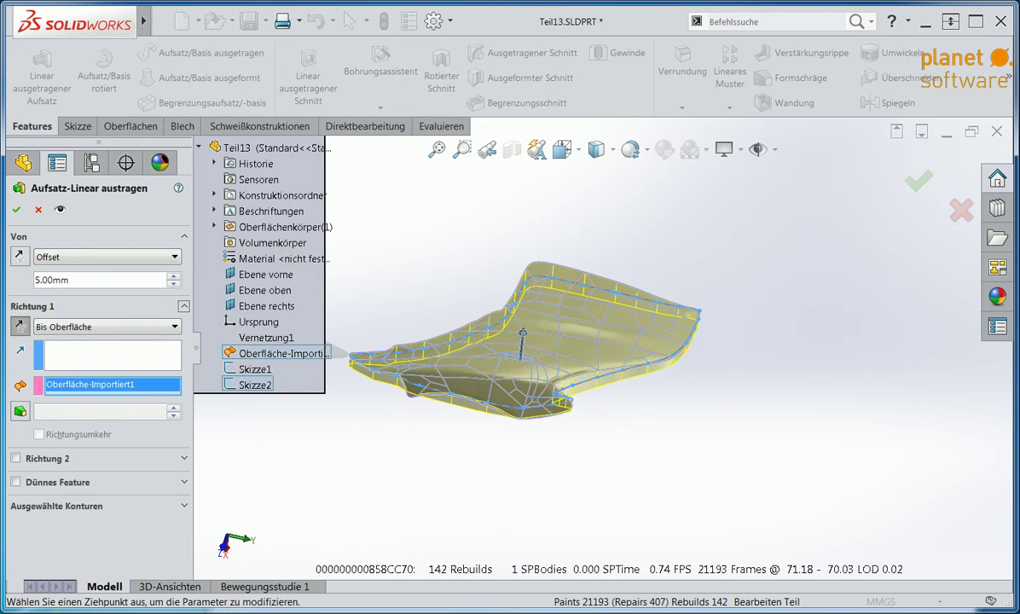
pyautogui.click(15, 210)
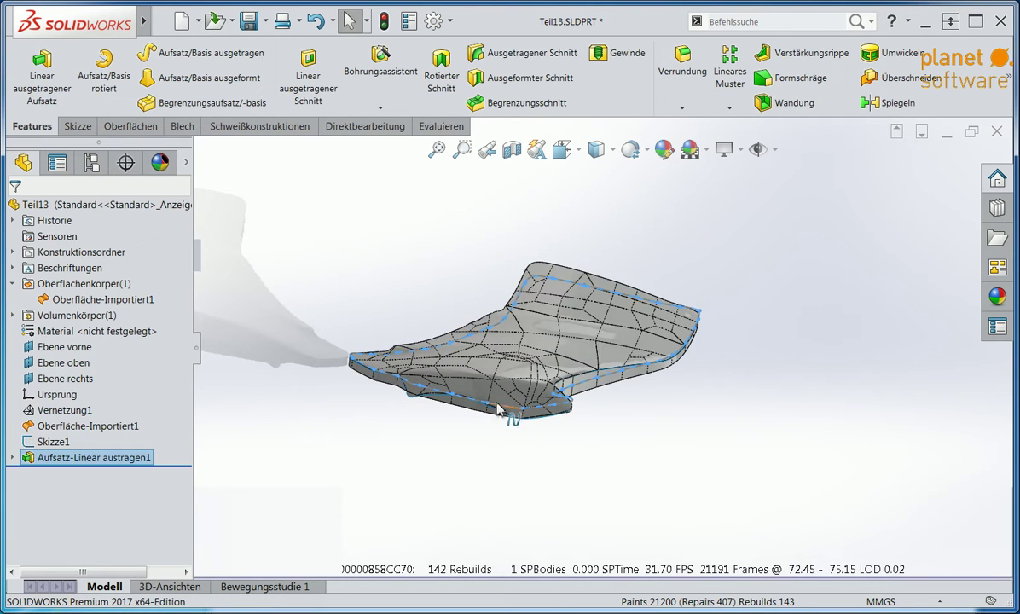
# Display the new solid Aufsatz-Linear austragen1 shaded without edges.
pyautogui.click(102, 299)
pyautogui.click(12, 315)
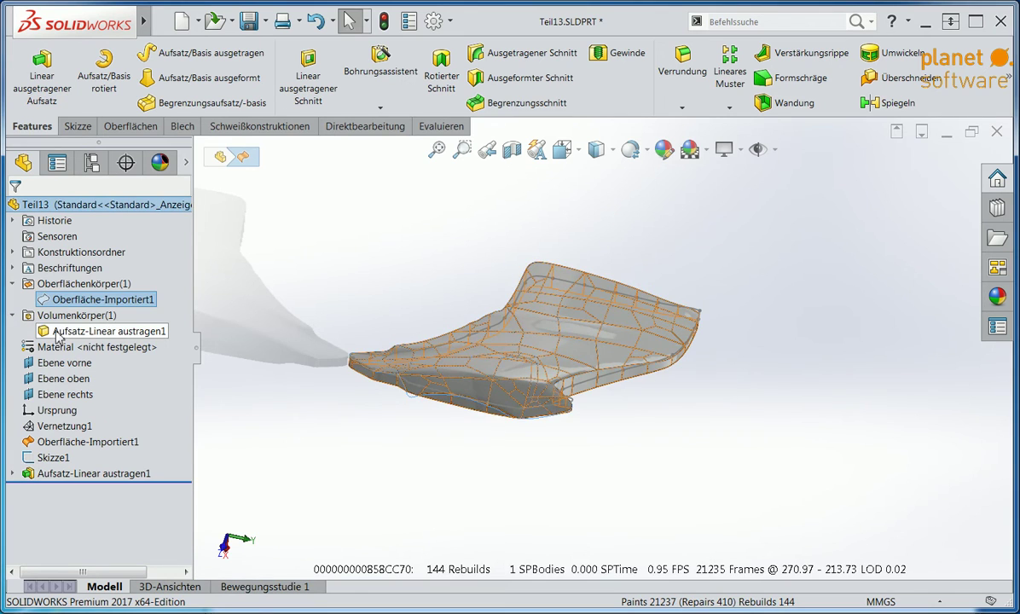
pyautogui.click(58, 335)
pyautogui.moveTo(423, 257)
pyautogui.mouseDown(button='middle')
pyautogui.moveTo(575, 264)
pyautogui.moveTo(510, 150)
pyautogui.moveTo(491, 216)
pyautogui.mouseUp(button='middle')
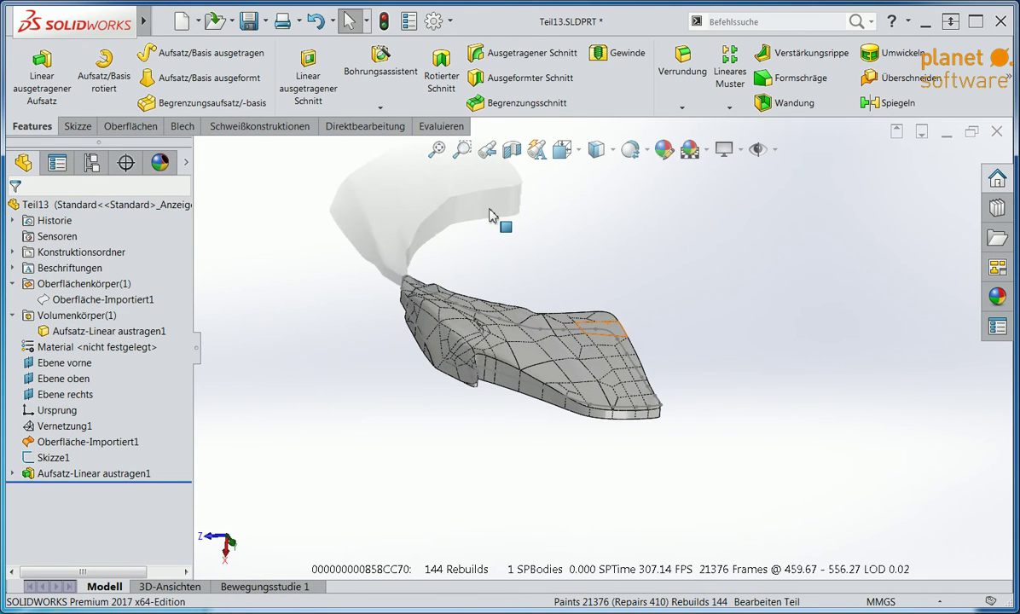
pyautogui.click(597, 150)
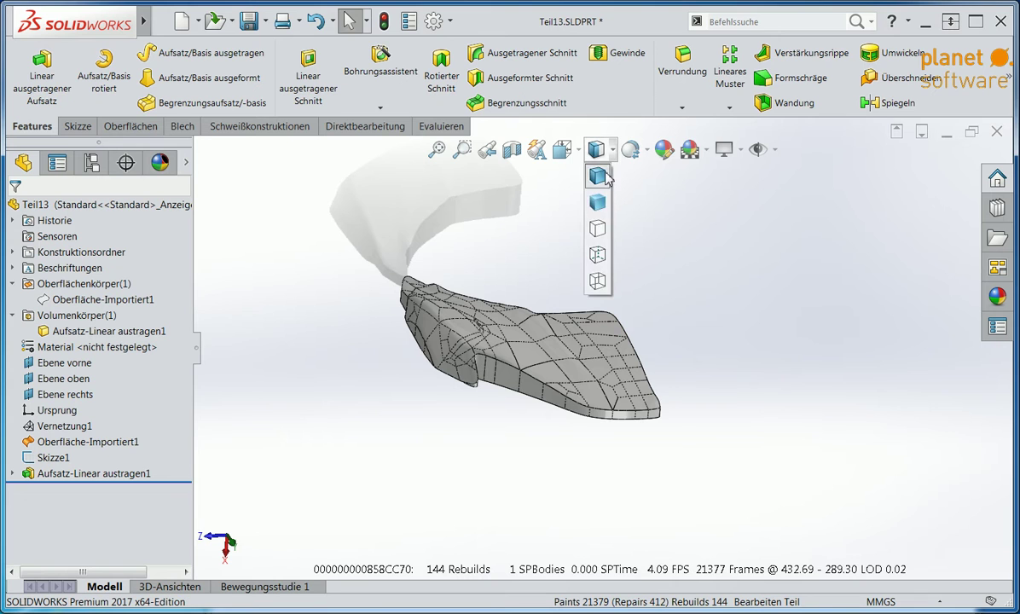
pyautogui.click(597, 205)
pyautogui.moveTo(598, 210)
pyautogui.mouseDown(button='middle')
pyautogui.moveTo(585, 299)
pyautogui.moveTo(603, 302)
pyautogui.moveTo(633, 380)
pyautogui.moveTo(614, 337)
pyautogui.mouseUp(button='middle')
# Inspect a section view through Ebene oben, then close it.
pyautogui.click(73, 379)
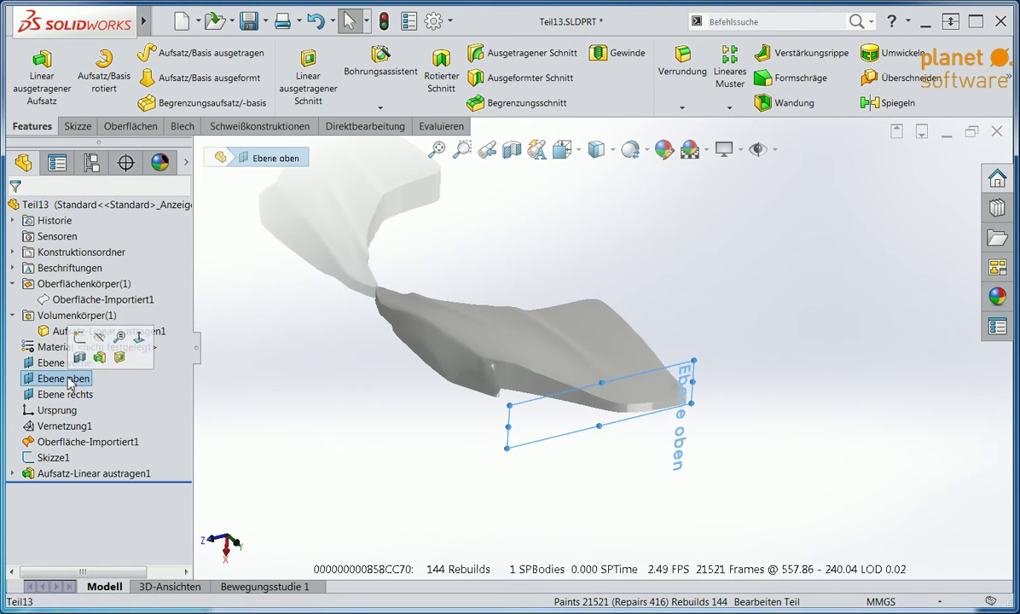
pyautogui.click(520, 151)
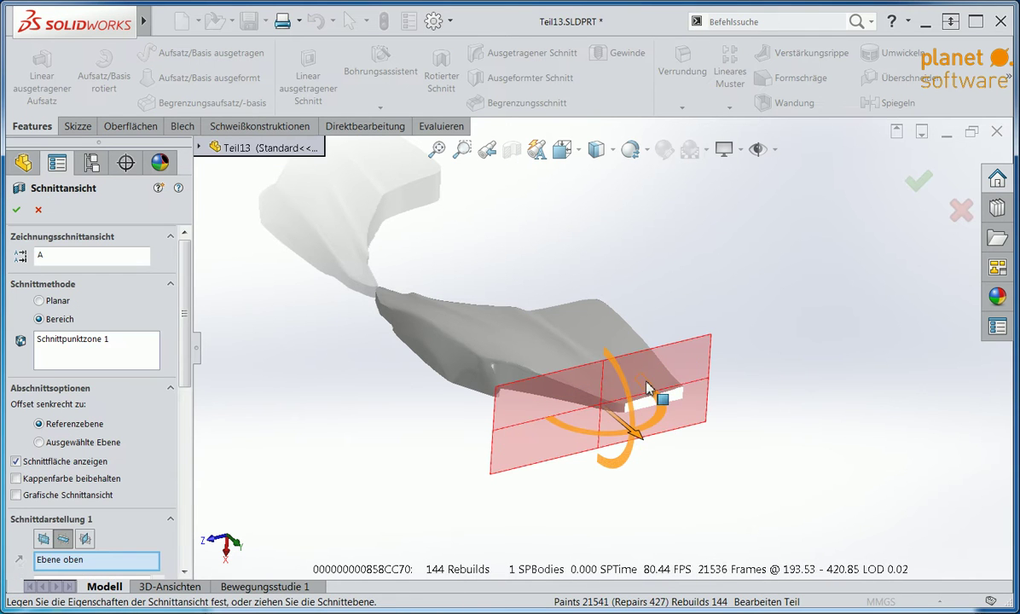
pyautogui.moveTo(631, 426)
pyautogui.mouseDown()
pyautogui.moveTo(590, 398)
pyautogui.moveTo(561, 355)
pyautogui.moveTo(573, 374)
pyautogui.moveTo(606, 357)
pyautogui.moveTo(610, 332)
pyautogui.moveTo(560, 387)
pyautogui.mouseUp()
pyautogui.moveTo(560, 388)
pyautogui.mouseDown(button='middle')
pyautogui.moveTo(510, 398)
pyautogui.moveTo(412, 325)
pyautogui.mouseUp(button='middle')
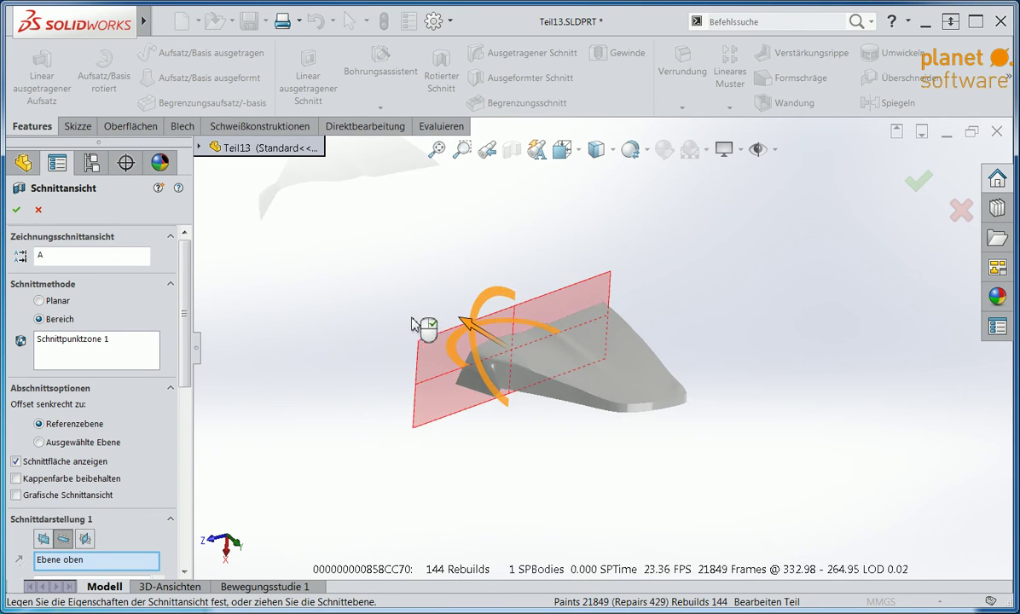
pyautogui.rightClick(412, 321)
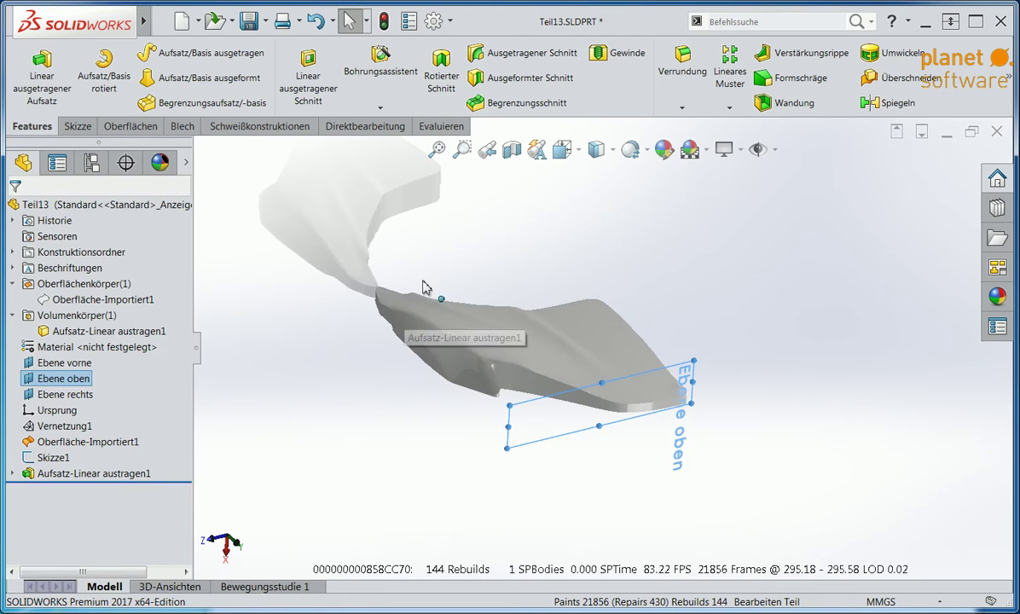
# Run the Element prüfen geometry check on the part.
pyautogui.click(440, 126)
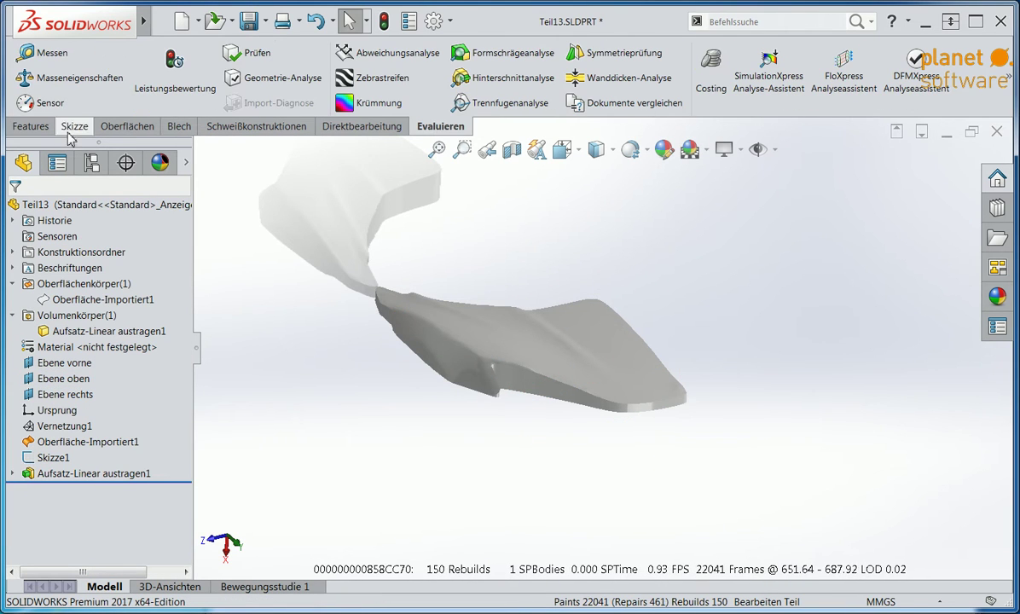
pyautogui.click(380, 126)
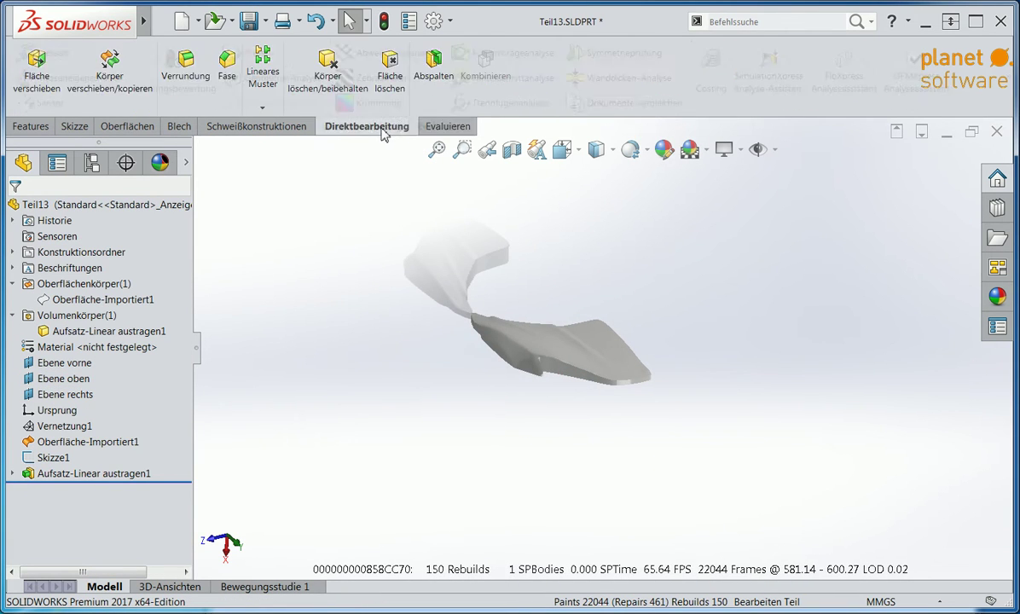
pyautogui.click(441, 126)
pyautogui.click(246, 53)
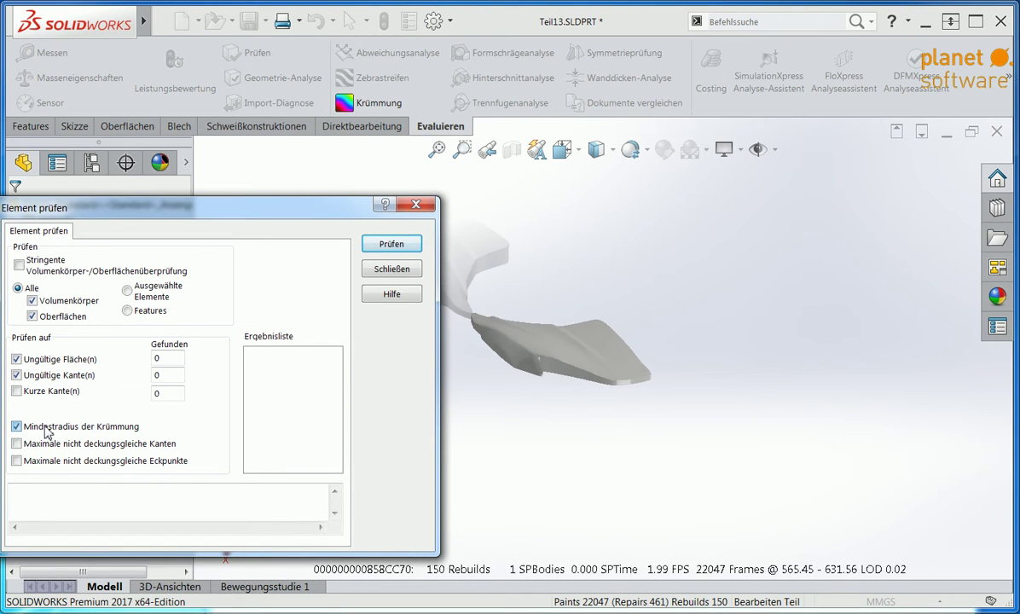
pyautogui.click(386, 247)
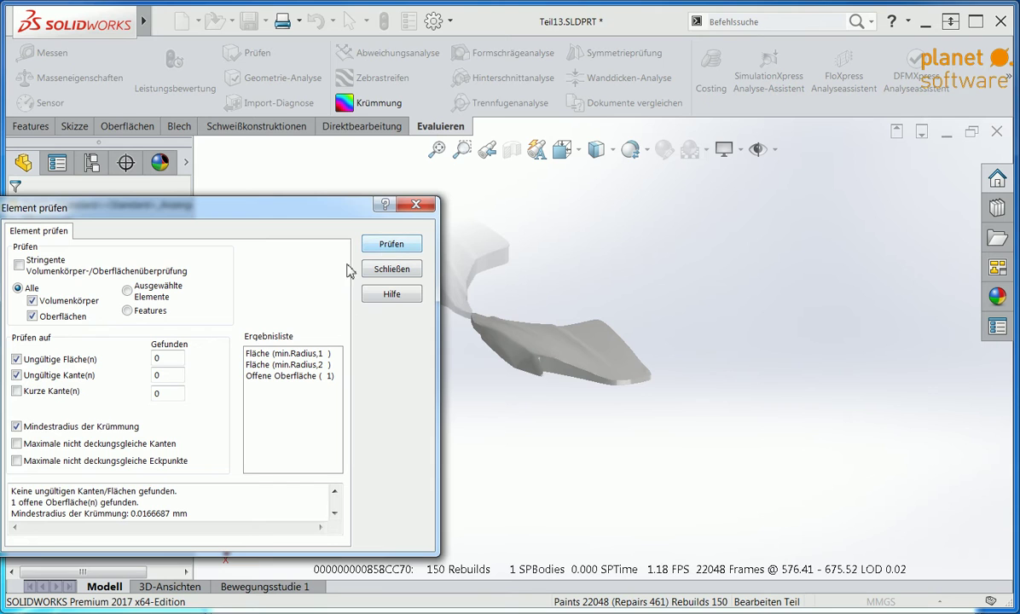
# Locate and inspect the first minimum-radius result on the model.
pyautogui.click(288, 351)
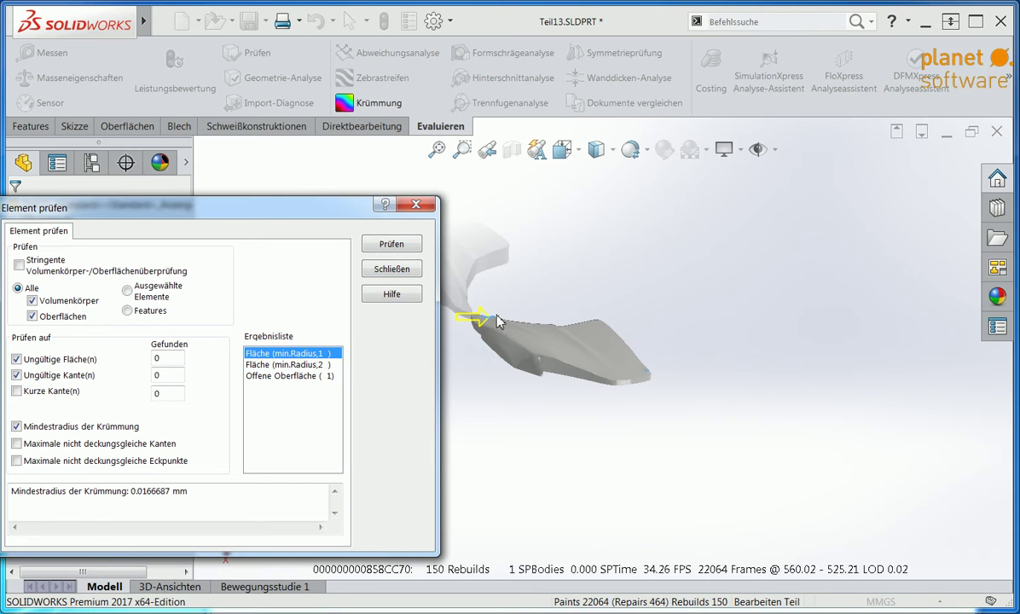
pyautogui.moveTo(491, 330); pyautogui.dragTo(506, 535, button='middle')
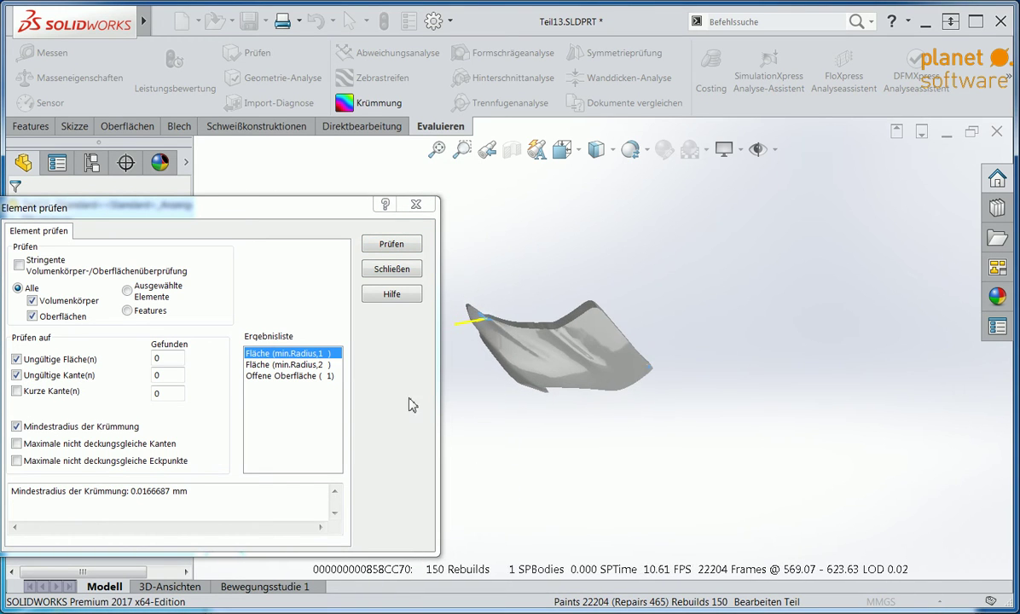
pyautogui.scroll(-3, 495, 323)
pyautogui.scroll(-3, 499, 323)
pyautogui.scroll(-1, 503, 322)
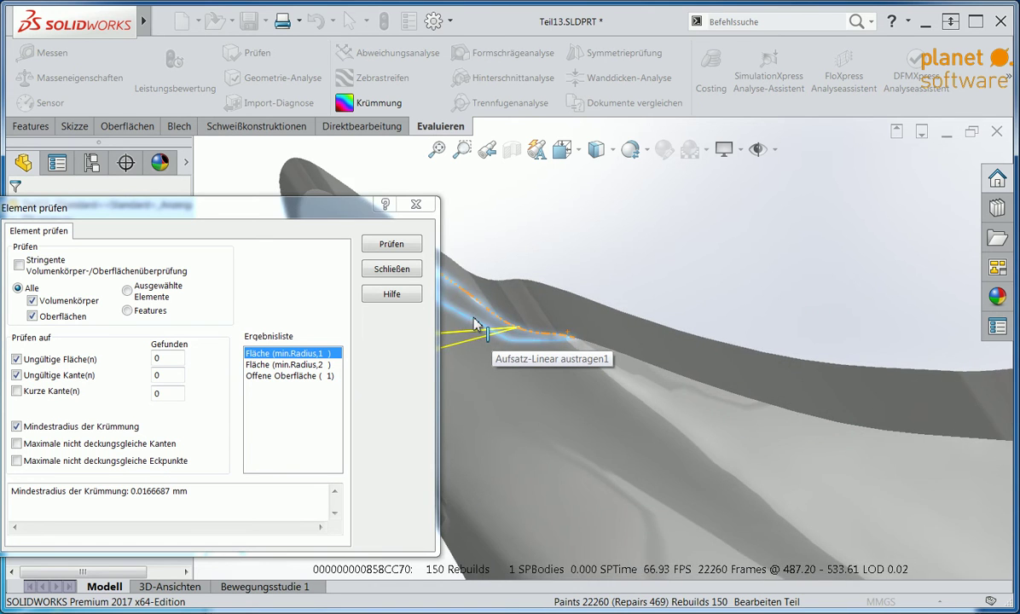
pyautogui.moveTo(504, 322)
pyautogui.mouseDown(button='middle')
pyautogui.moveTo(485, 258)
pyautogui.moveTo(478, 306)
pyautogui.mouseUp(button='middle')
pyautogui.scroll(-2, 578, 346)
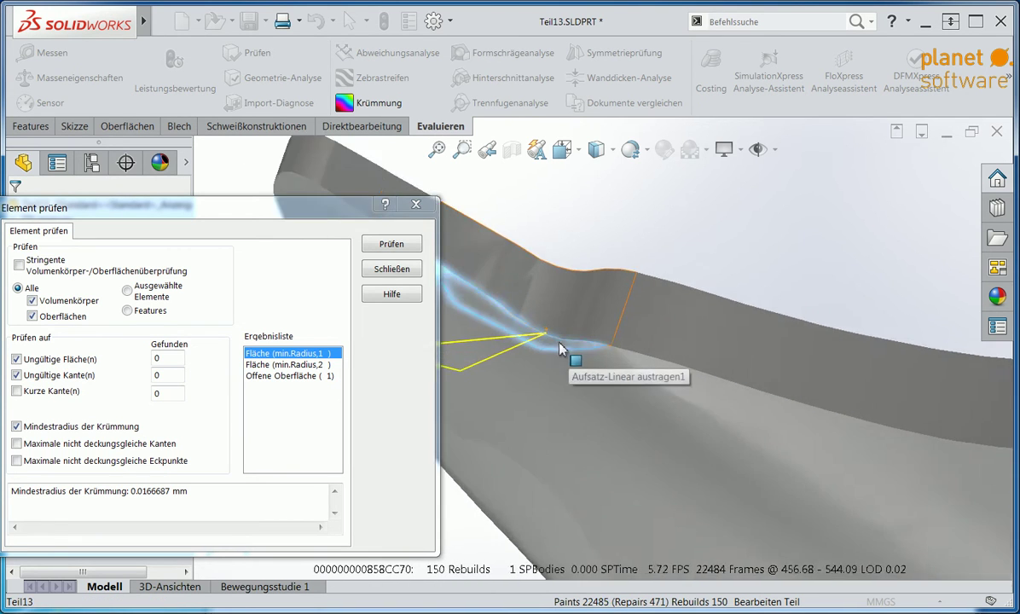
pyautogui.scroll(-2, 587, 353)
pyautogui.moveTo(588, 356); pyautogui.dragTo(576, 171, button='middle')
pyautogui.moveTo(562, 98)
pyautogui.mouseDown(button='middle')
pyautogui.moveTo(728, 113)
pyautogui.moveTo(664, 281)
pyautogui.moveTo(678, 359)
pyautogui.mouseUp(button='middle')
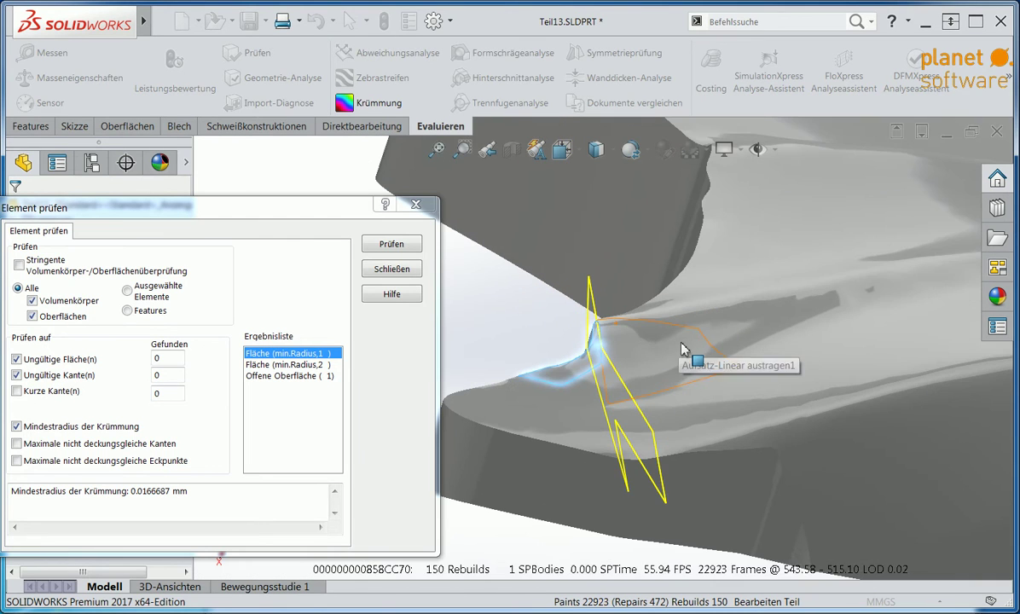
# Inspect the second minimum-radius spot, switch to Shaded with Edges, and close the check.
pyautogui.click(311, 365)
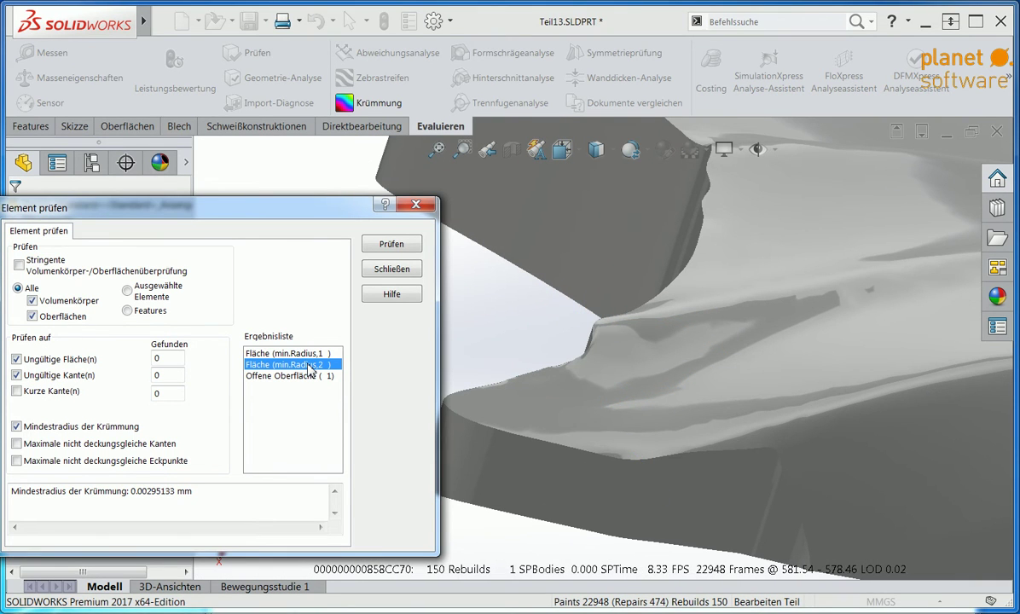
pyautogui.scroll(3, 823, 325)
pyautogui.scroll(-5, 824, 383)
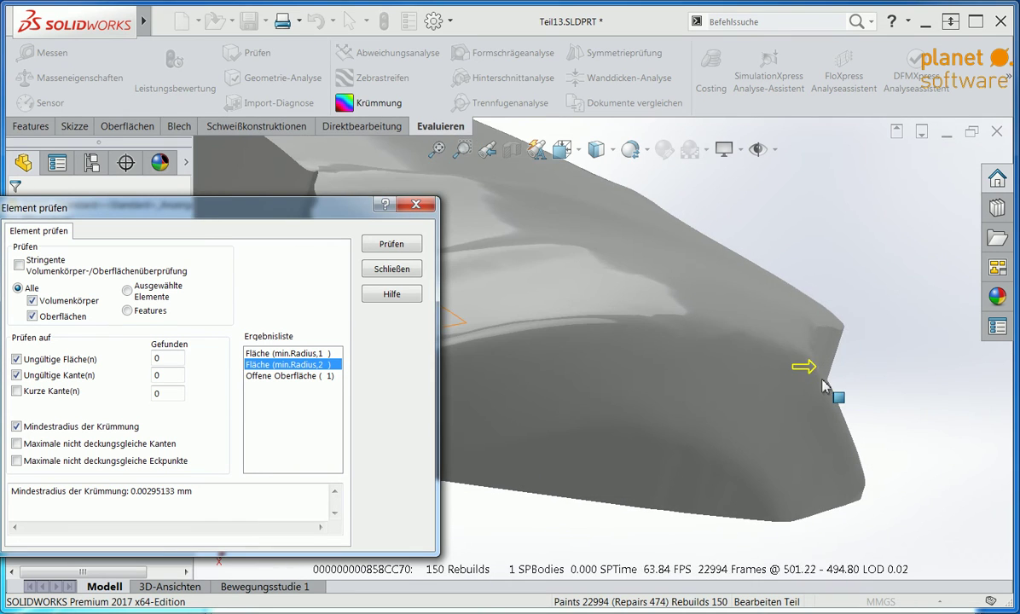
pyautogui.moveTo(823, 385); pyautogui.dragTo(683, 368, button='middle')
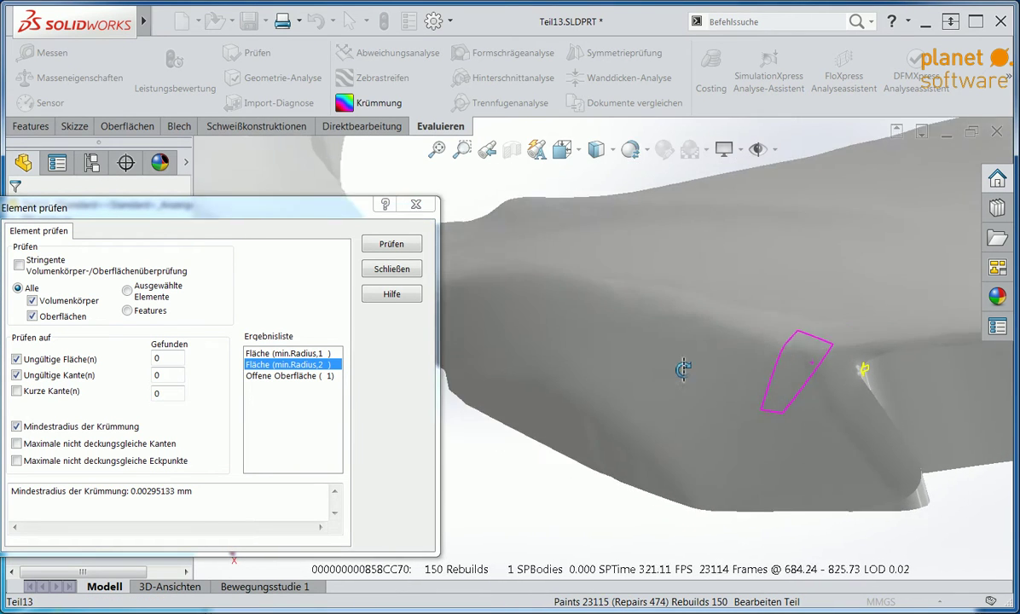
pyautogui.scroll(-3, 741, 358)
pyautogui.scroll(-3, 741, 359)
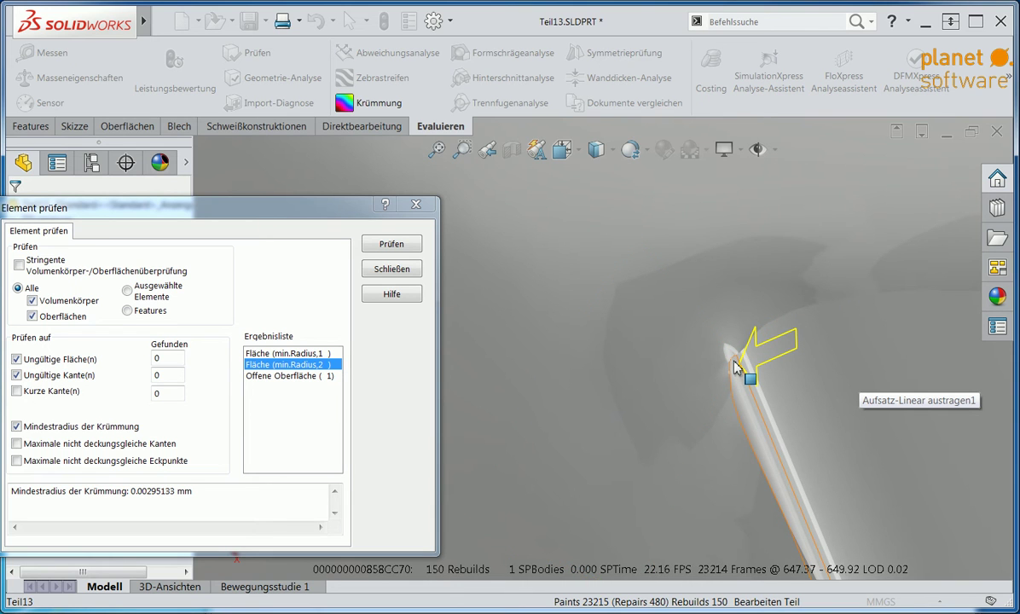
pyautogui.click(596, 149)
pyautogui.click(597, 172)
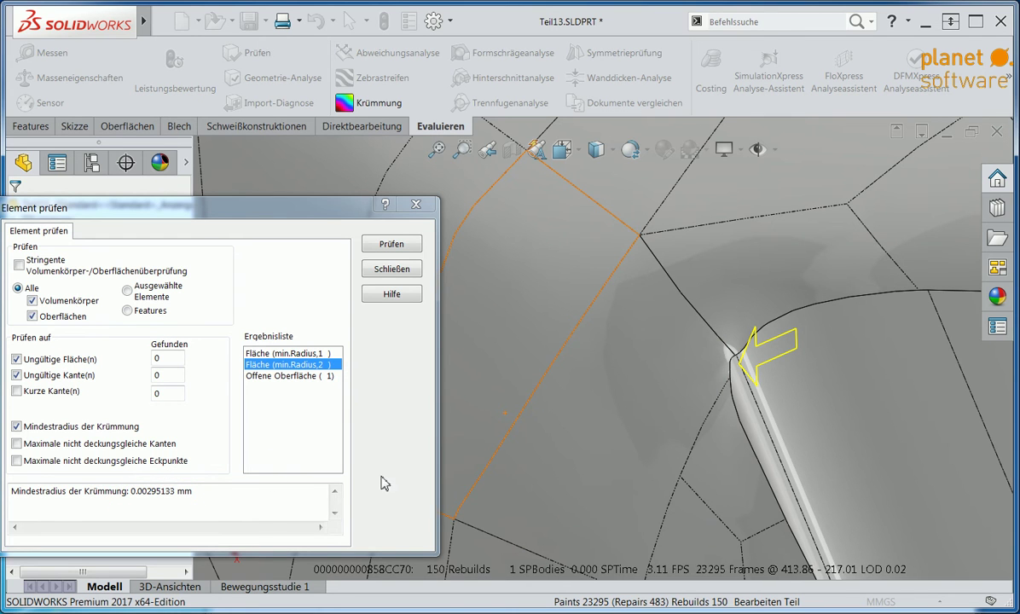
pyautogui.click(404, 271)
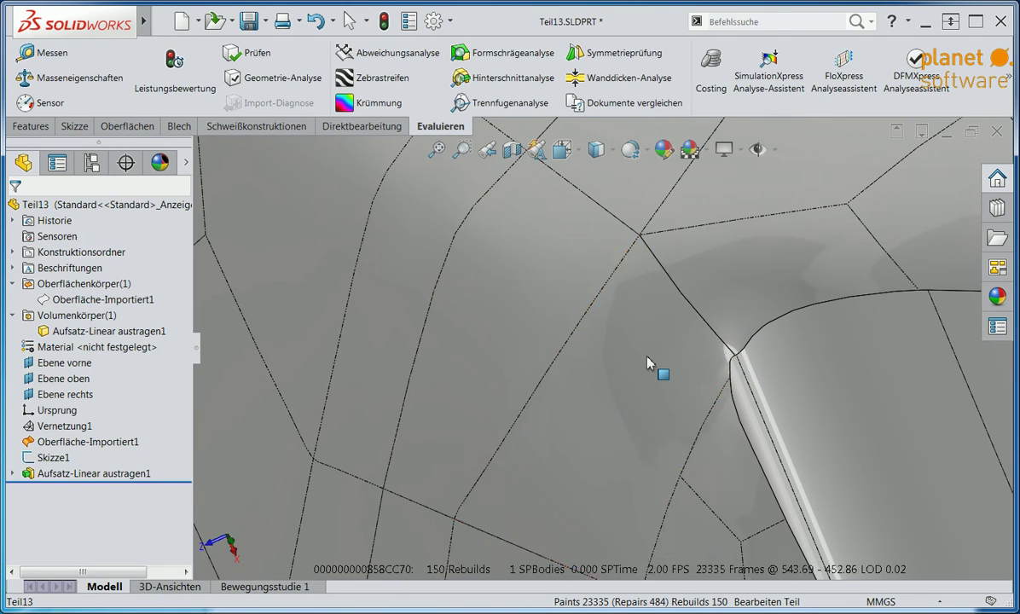
# Try a shell removing the large flat face; the default thickness raises a warning.
pyautogui.scroll(1, 648, 365)
pyautogui.scroll(-5, 648, 365)
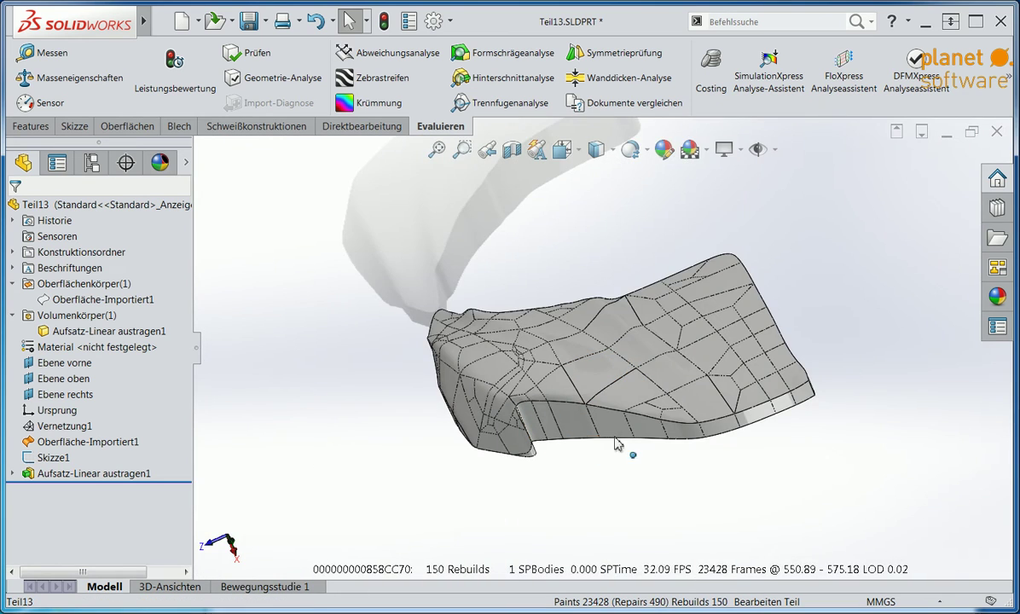
pyautogui.moveTo(619, 446); pyautogui.dragTo(625, 371, button='middle')
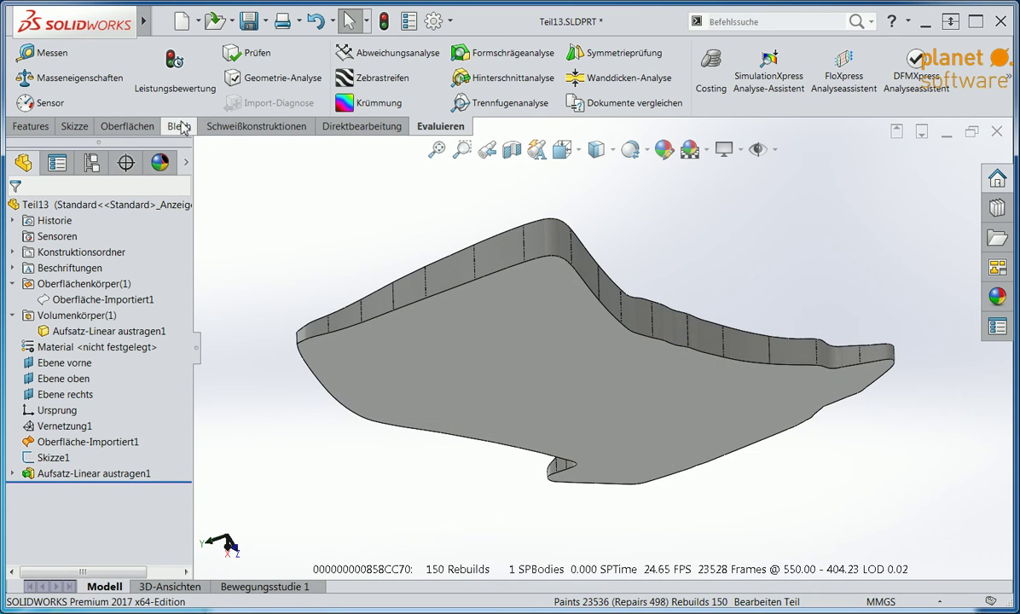
pyautogui.scroll(3, 175, 126)
pyautogui.scroll(3, 175, 126)
pyautogui.click(777, 108)
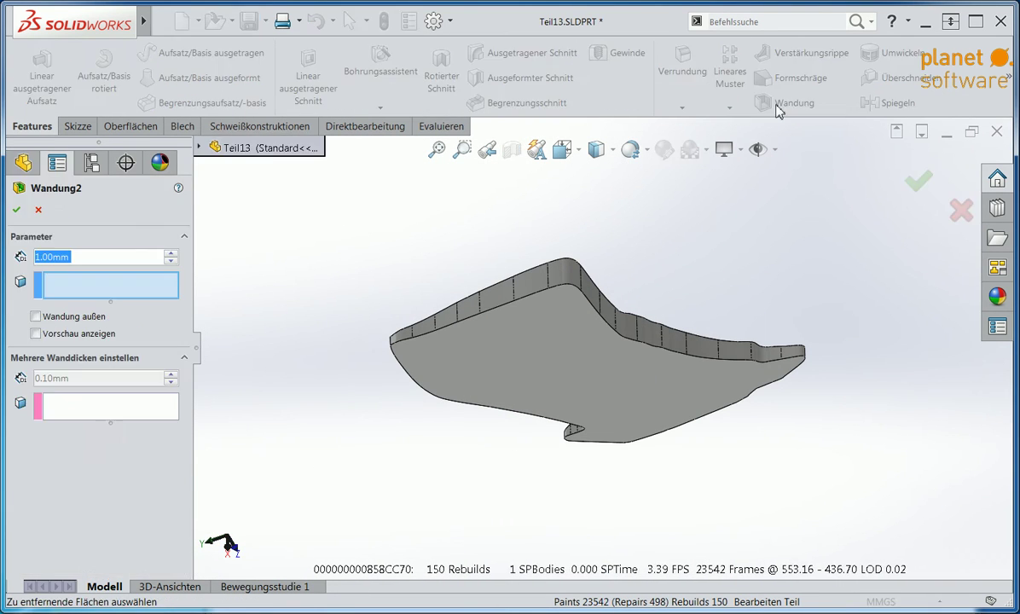
pyautogui.click(472, 325)
pyautogui.click(931, 186)
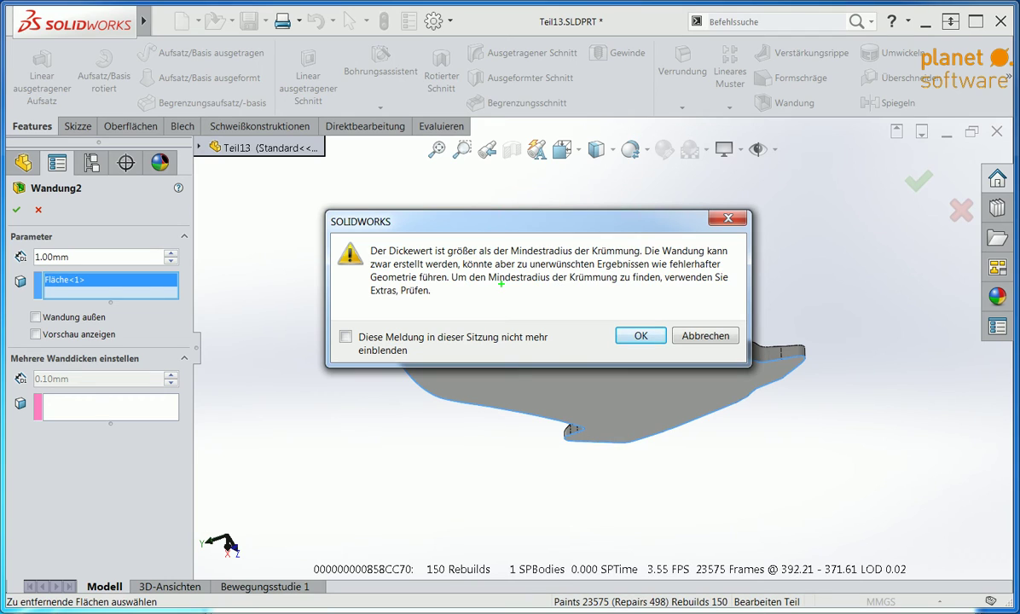
pyautogui.click(635, 336)
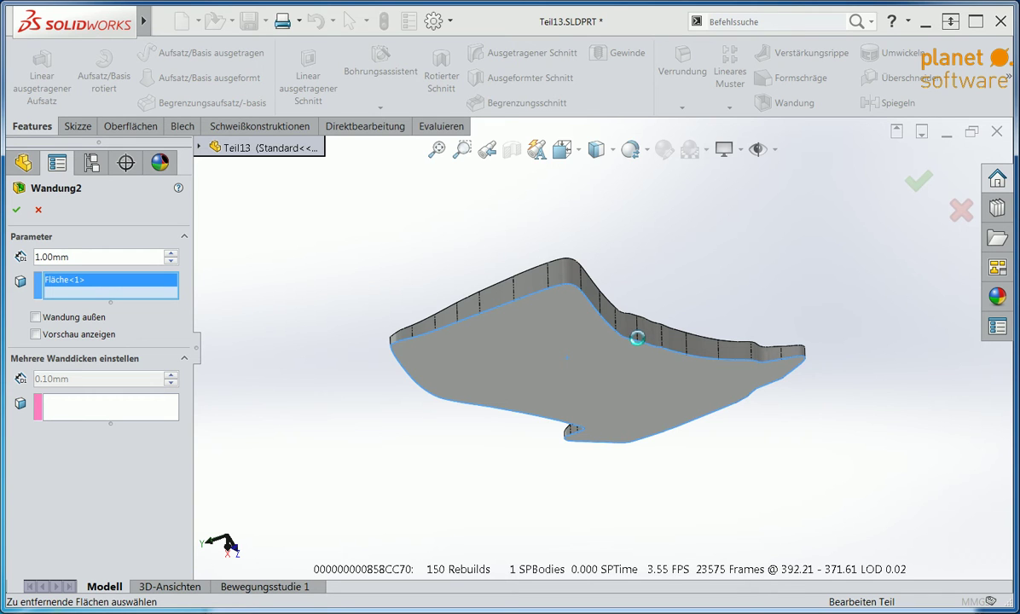
# Set the shell wall to 0.50 mm and confirm, accepting the warning.
pyautogui.moveTo(637, 338)
pyautogui.mouseDown(button='middle')
pyautogui.moveTo(574, 349)
pyautogui.moveTo(745, 428)
pyautogui.moveTo(733, 466)
pyautogui.mouseUp(button='middle')
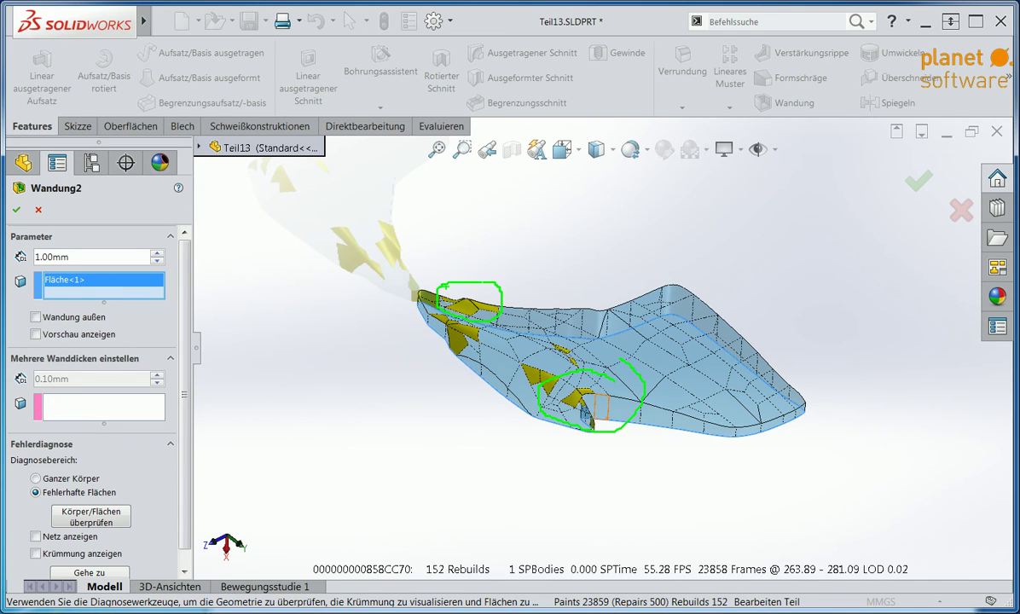
pyautogui.write('0.5')
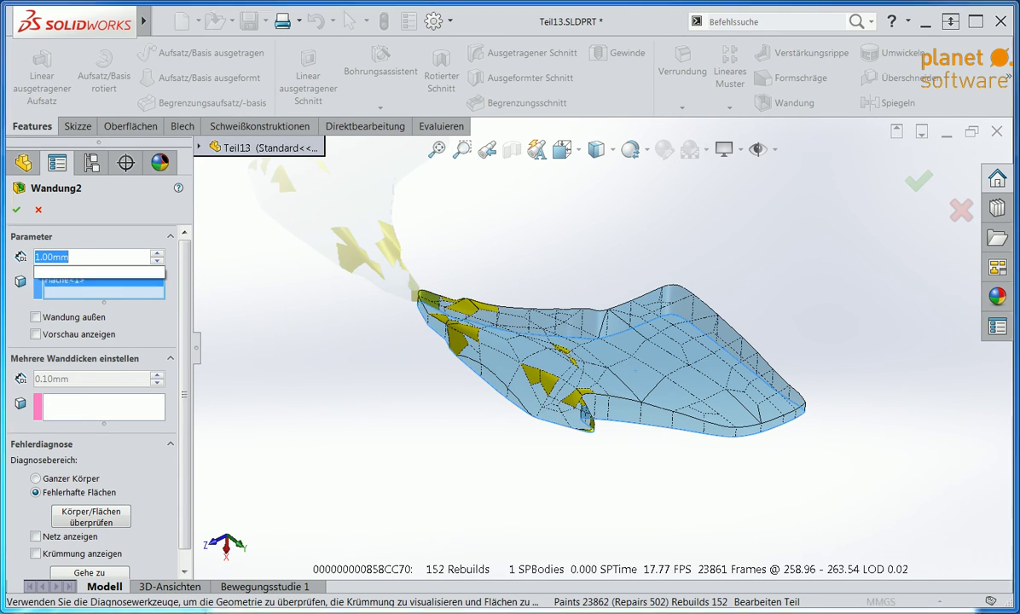
pyautogui.press('Return')
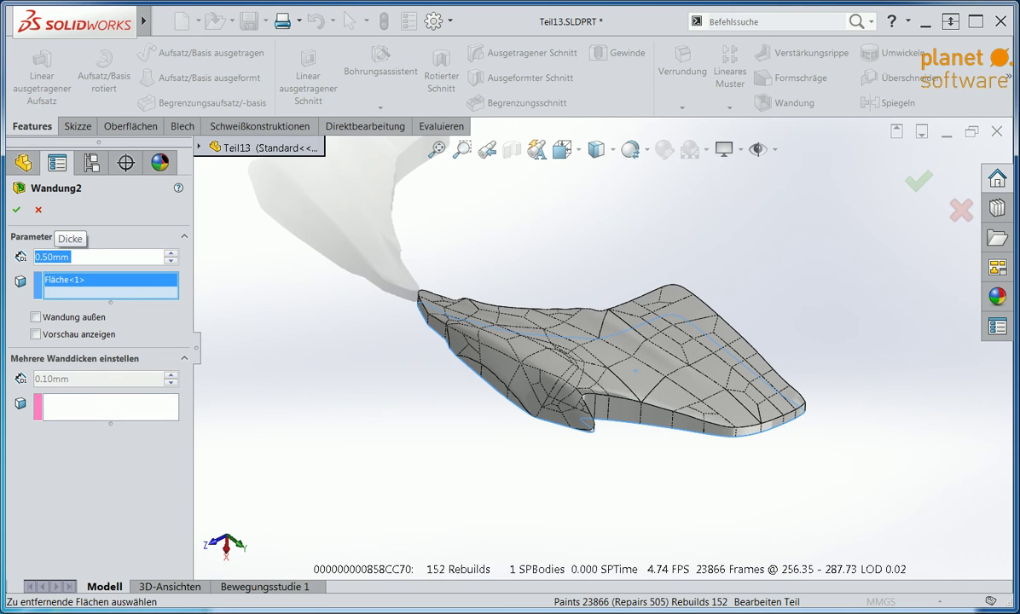
pyautogui.click(16, 210)
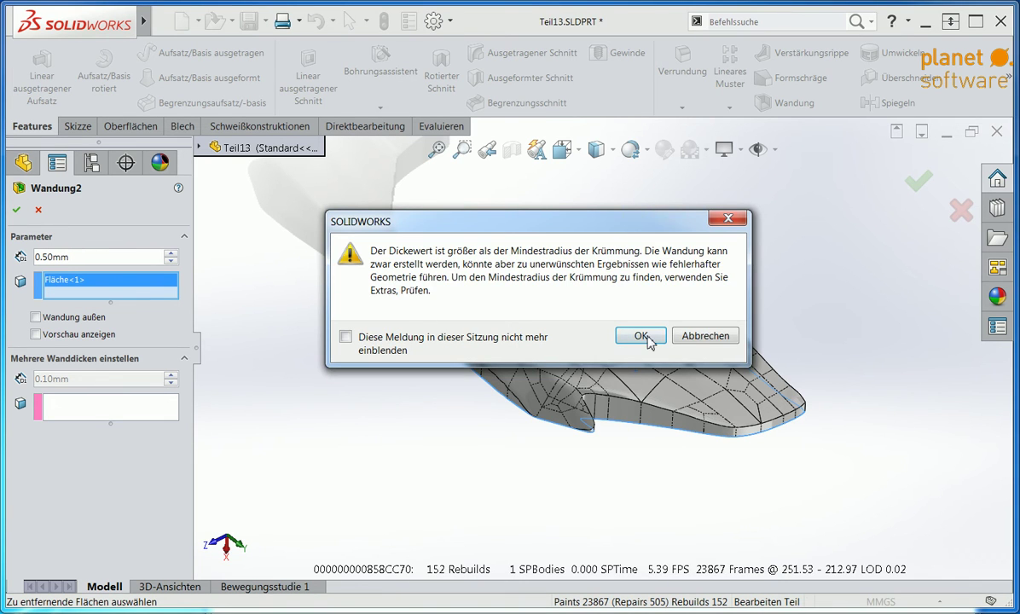
pyautogui.click(641, 336)
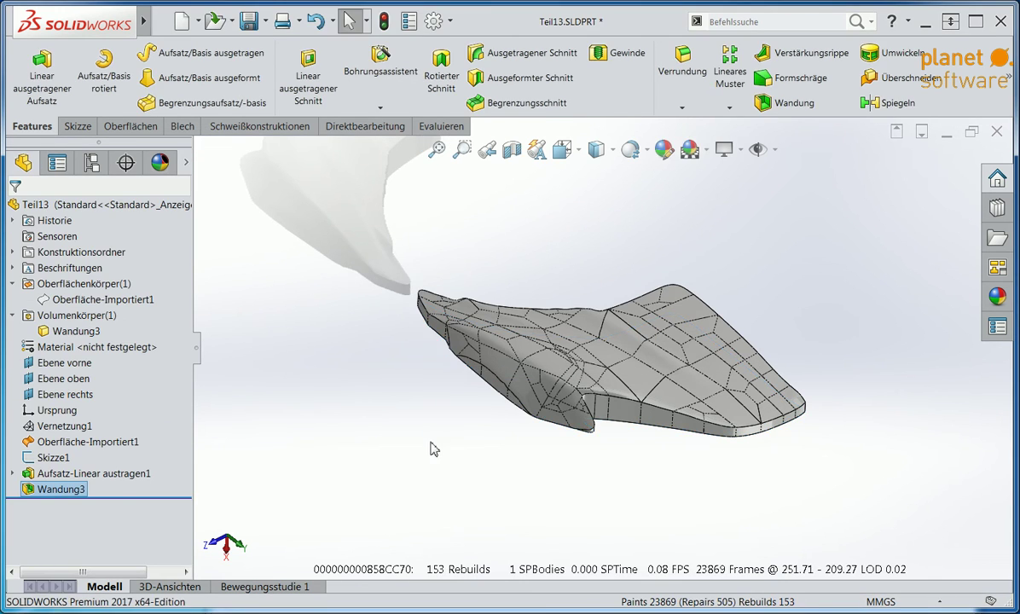
# Show the shelled part in plain Shaded with shadows and ambient occlusion enabled.
pyautogui.moveTo(563, 501); pyautogui.dragTo(574, 177, button='middle')
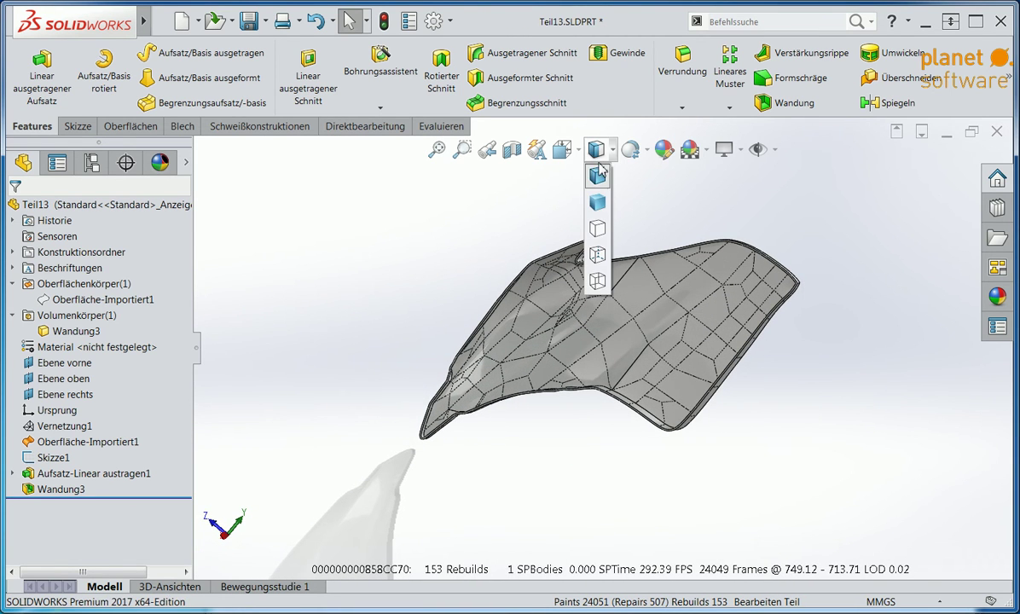
pyautogui.click(558, 189)
pyautogui.click(740, 150)
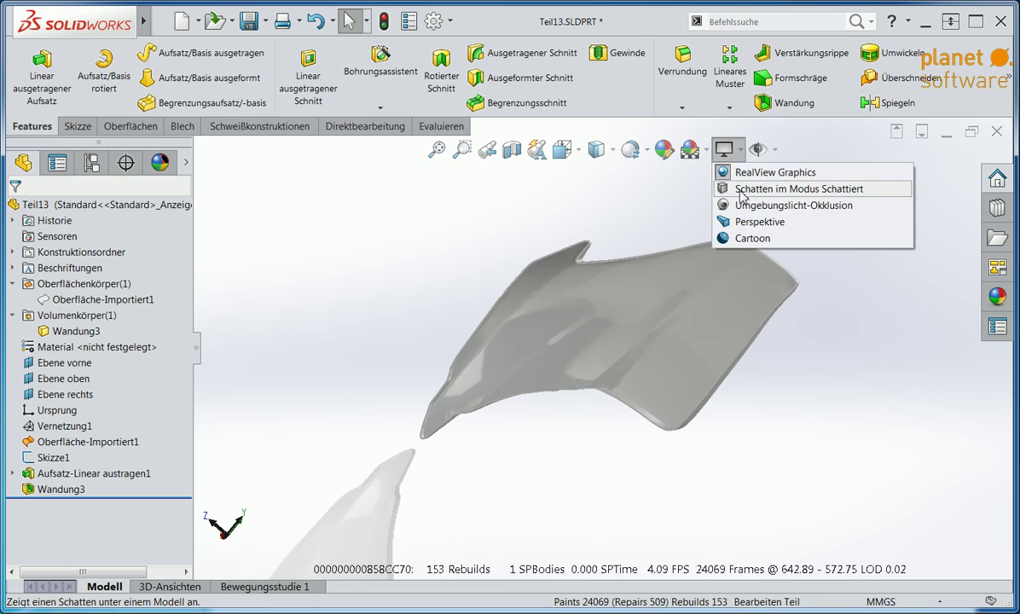
pyautogui.click(750, 187)
pyautogui.click(740, 150)
pyautogui.click(751, 203)
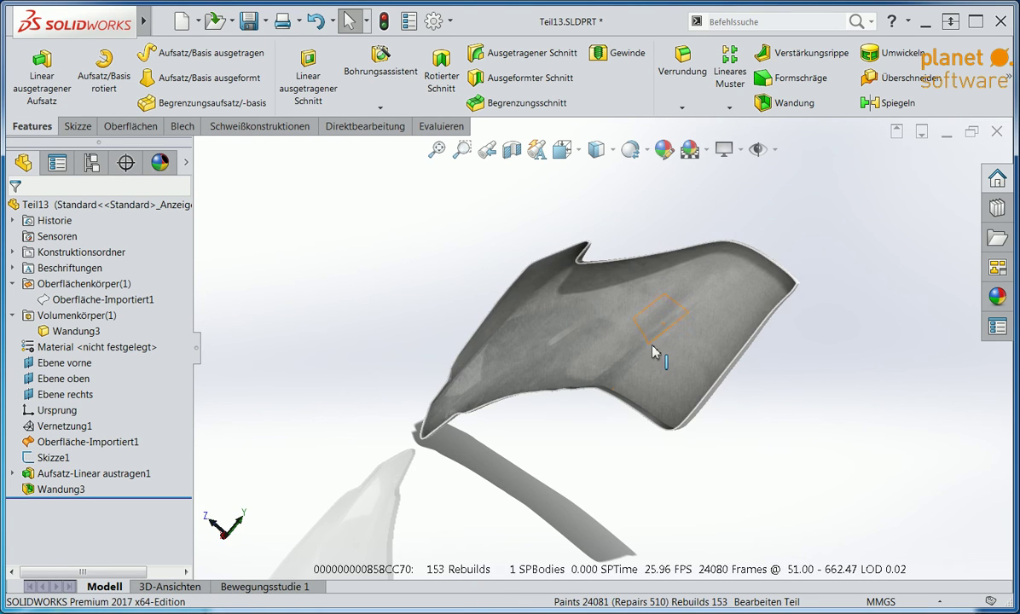
pyautogui.moveTo(568, 471)
pyautogui.mouseDown(button='middle')
pyautogui.moveTo(579, 336)
pyautogui.moveTo(683, 371)
pyautogui.mouseUp(button='middle')
pyautogui.scroll(-2, 579, 336)
pyautogui.scroll(-3, 602, 365)
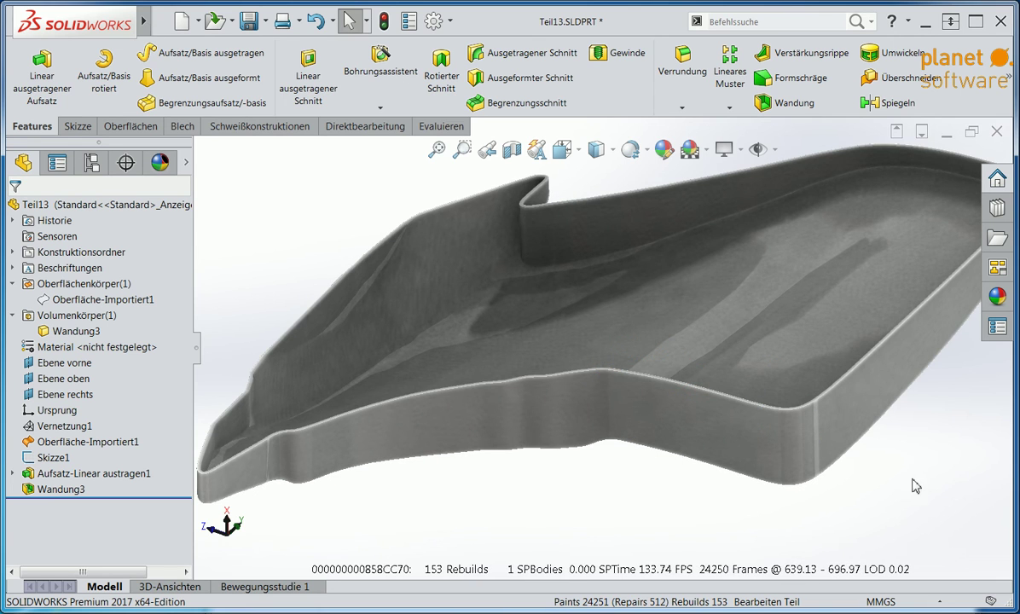
pyautogui.moveTo(953, 393)
pyautogui.mouseDown(button='middle')
pyautogui.moveTo(860, 426)
pyautogui.moveTo(660, 423)
pyautogui.moveTo(630, 231)
pyautogui.moveTo(779, 532)
pyautogui.moveTo(690, 465)
pyautogui.moveTo(631, 384)
pyautogui.moveTo(575, 270)
pyautogui.moveTo(603, 325)
pyautogui.moveTo(722, 473)
pyautogui.moveTo(608, 403)
pyautogui.mouseUp(button='middle')
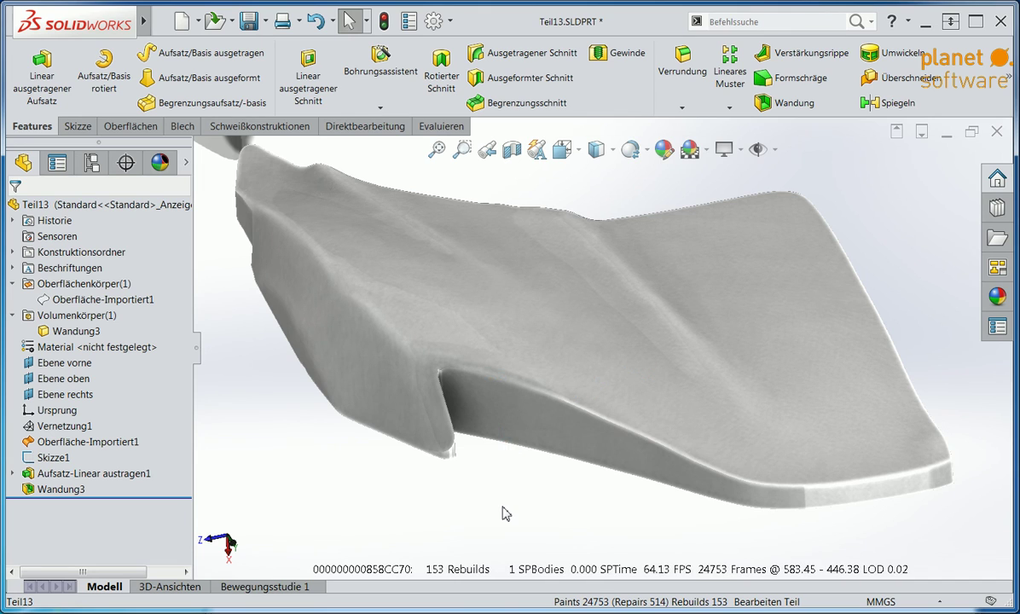